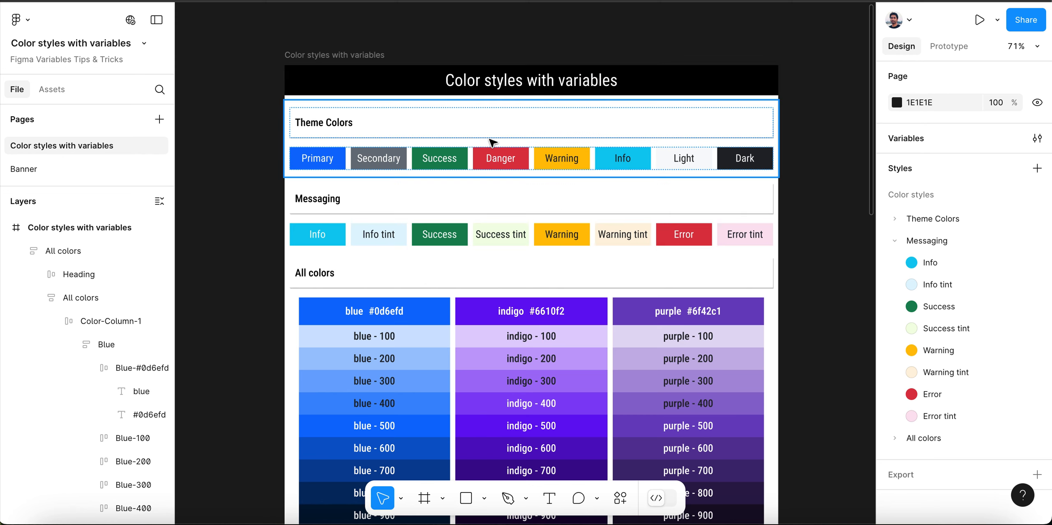
scroll(497, 258, "down", 1)
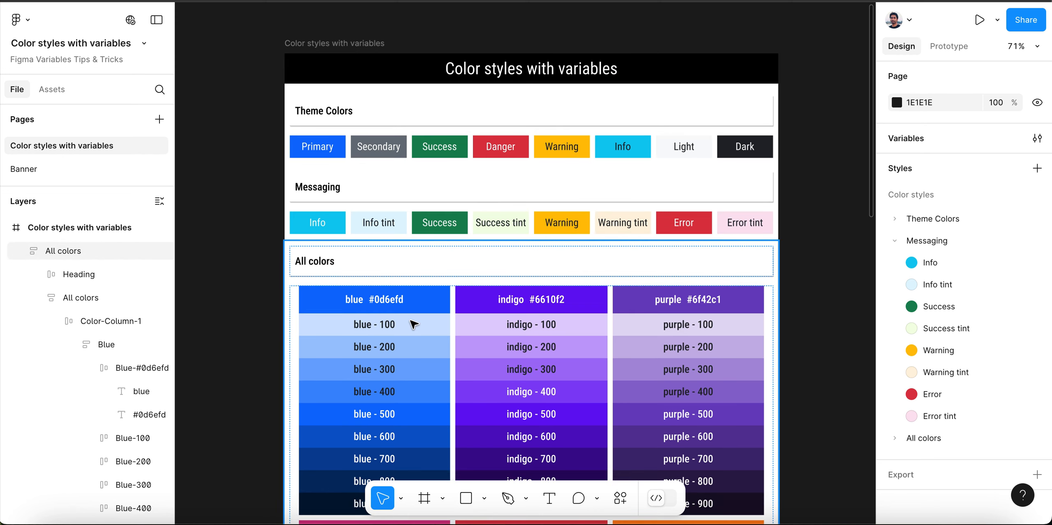
scroll(419, 309, "down", 1)
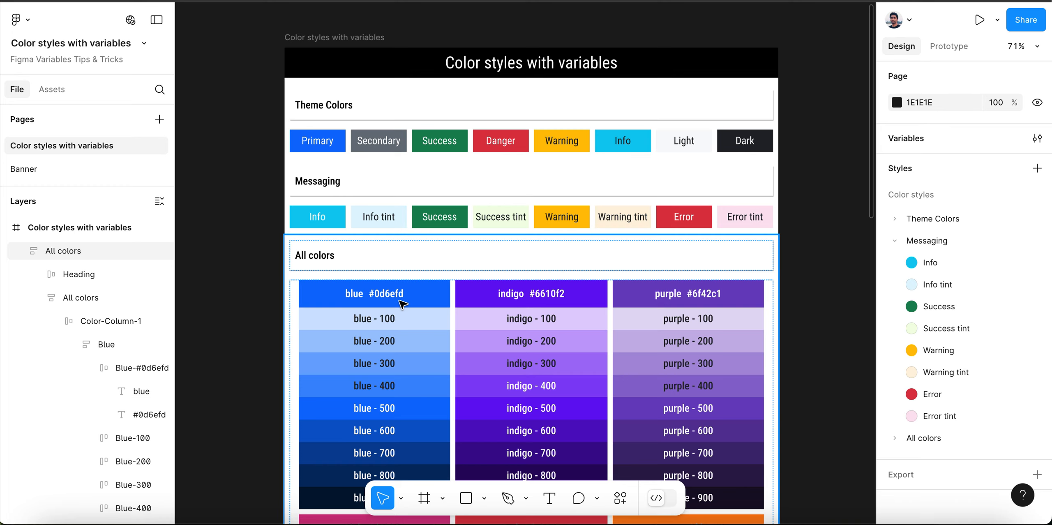
left_click(1038, 168)
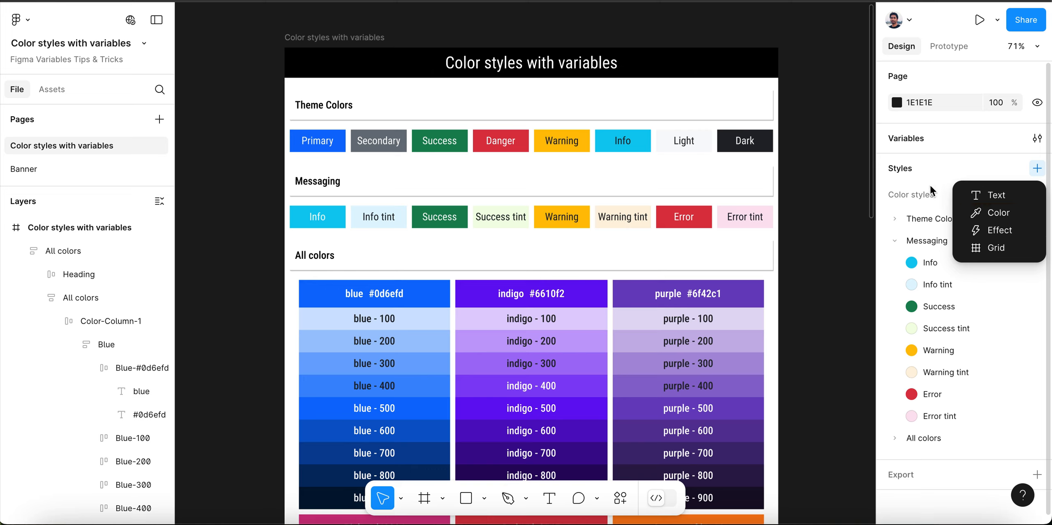
left_click(906, 178)
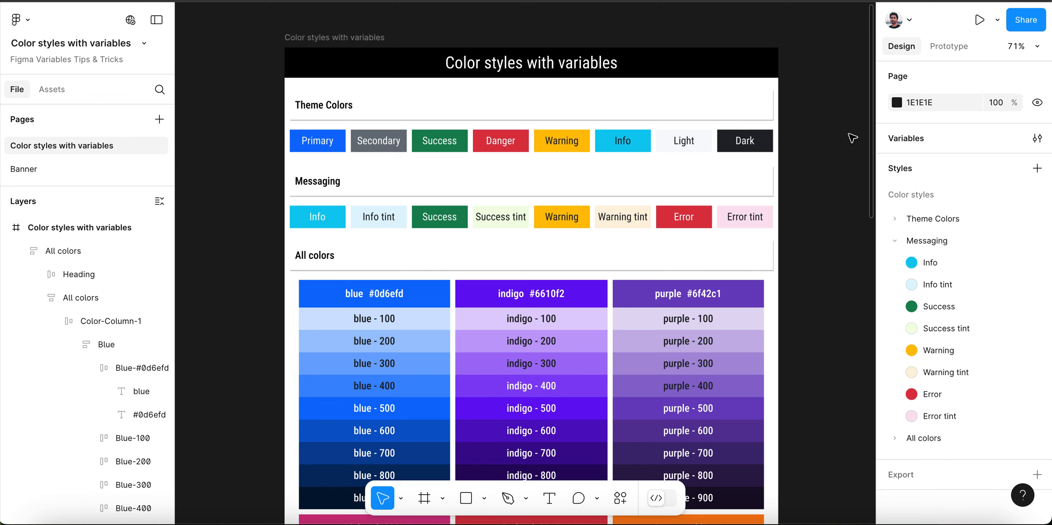
Step: Review the Main colors variables under Theme colors in the Color System variable collection
left_click(909, 138)
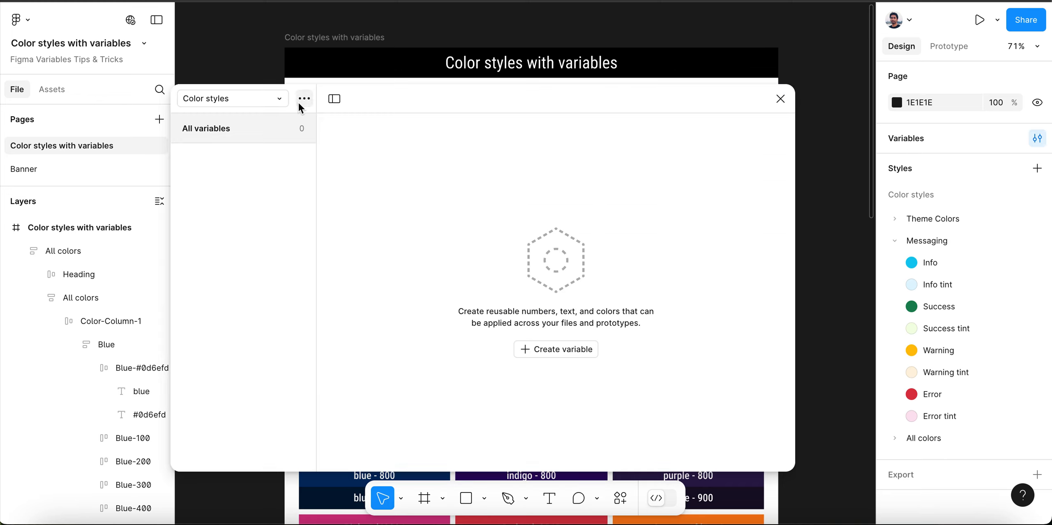
left_click(281, 99)
left_click(271, 113)
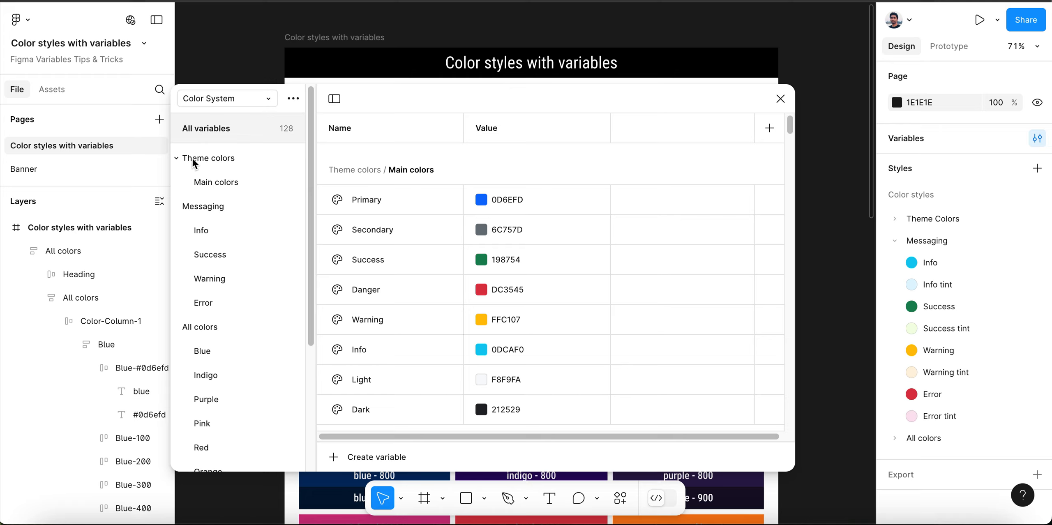
left_click(176, 157)
left_click(177, 159)
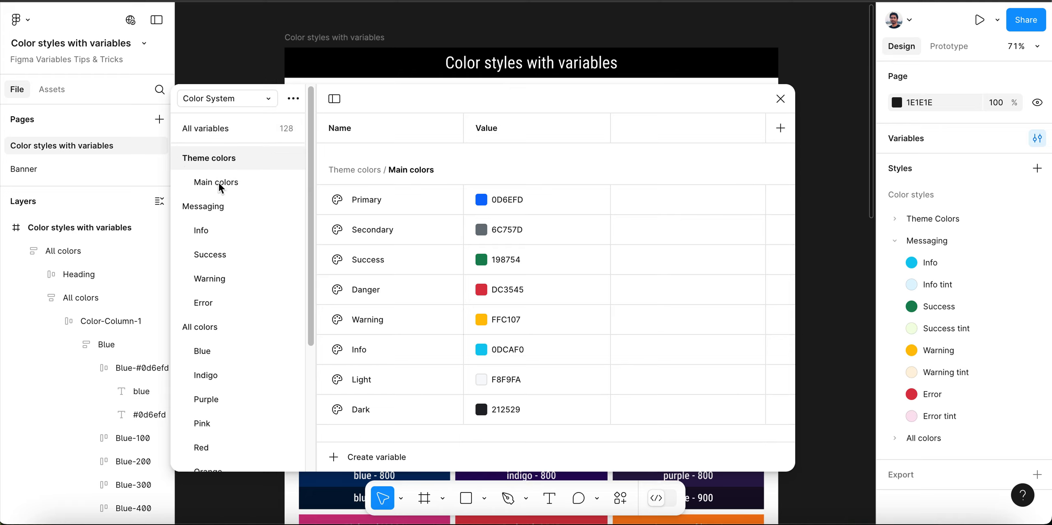
left_click(218, 183)
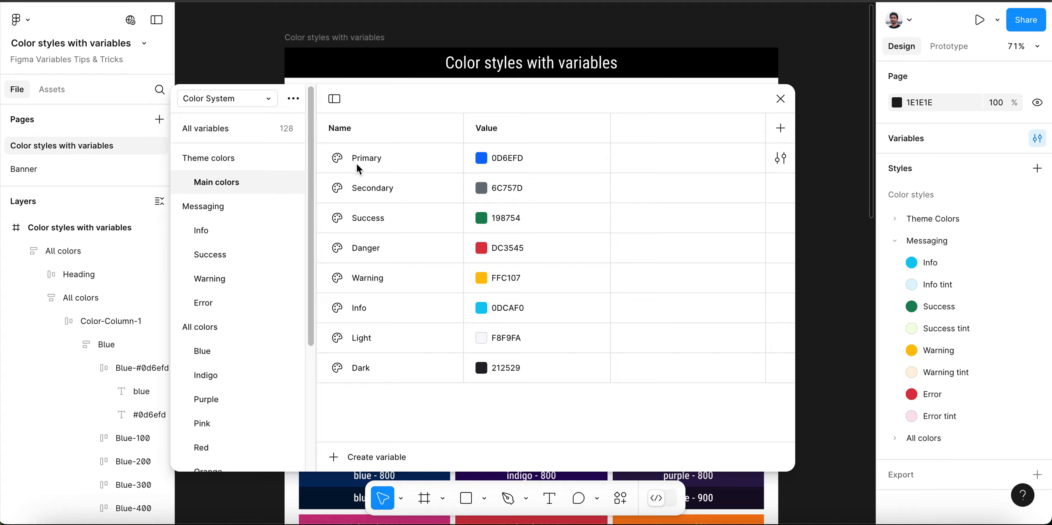
left_click(780, 99)
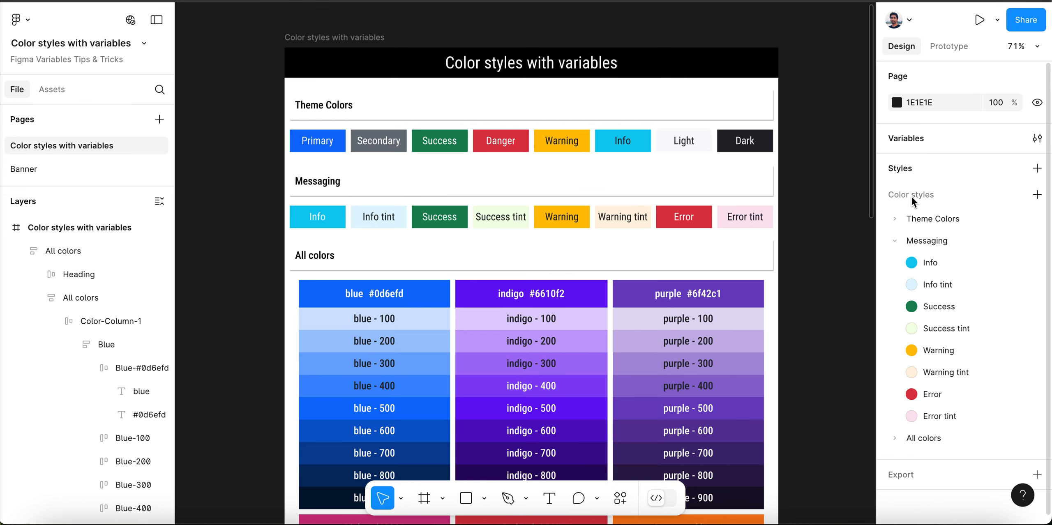
left_click(1037, 168)
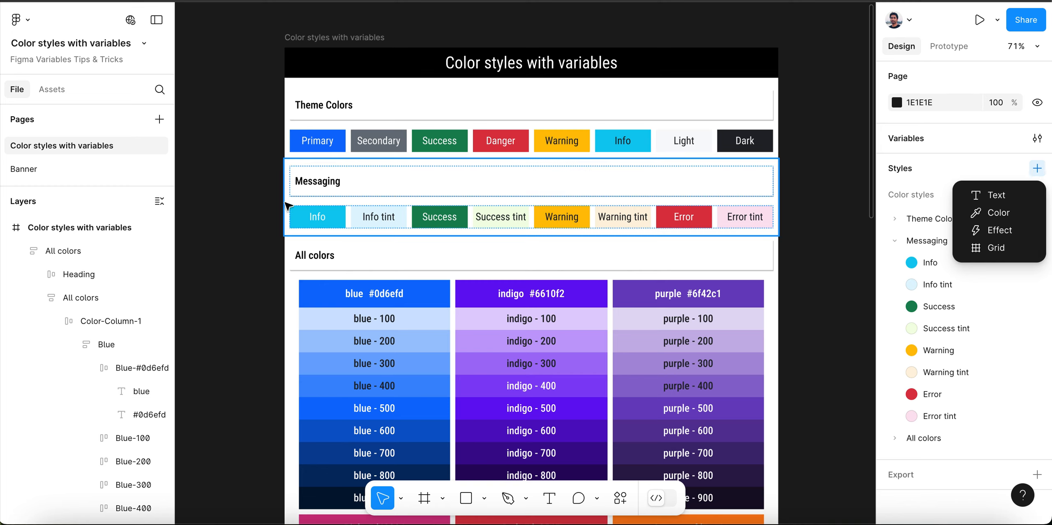
left_click(248, 202)
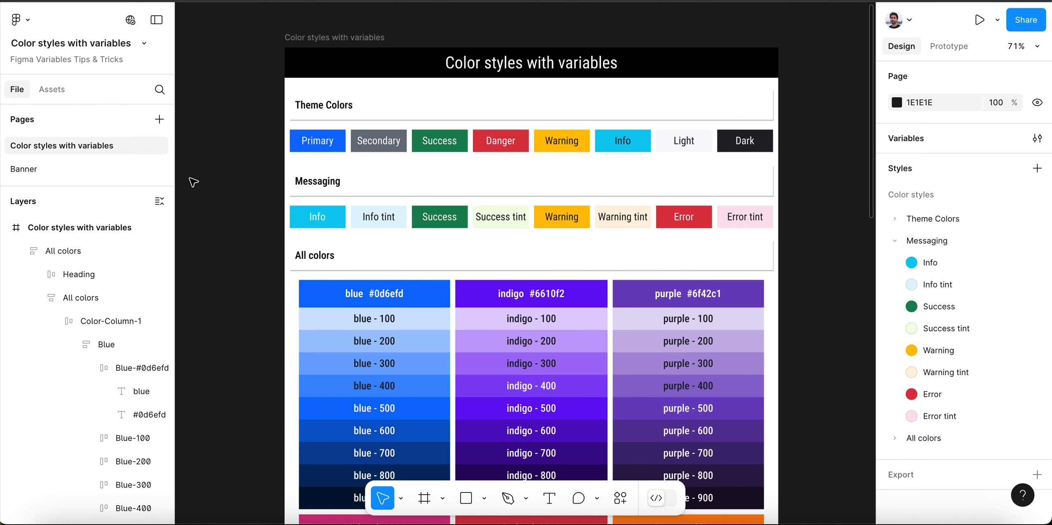
Step: Draw a frame about 546 wide beside the color sheet and reduce its height to about 186
scroll(202, 183, "down", 5)
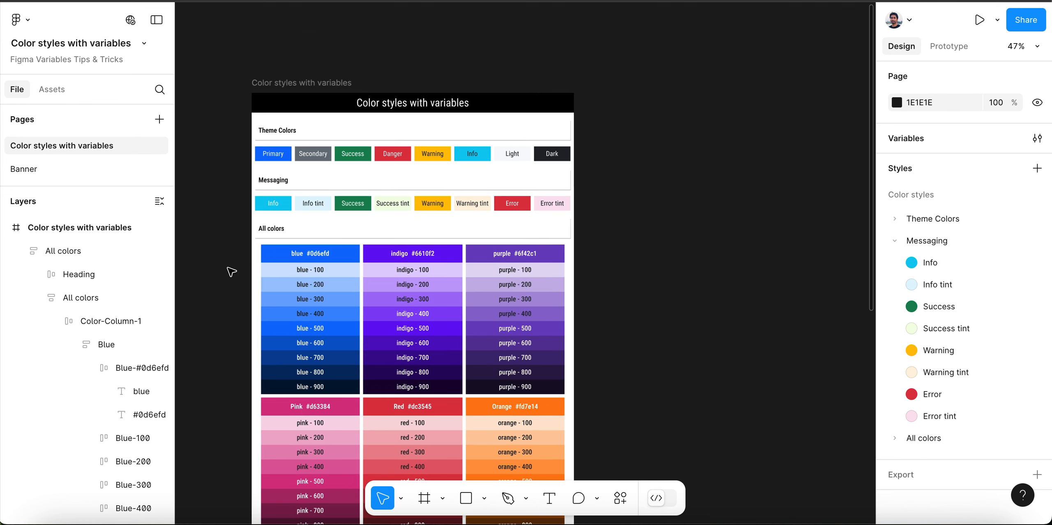
left_click(442, 498)
left_click(444, 427)
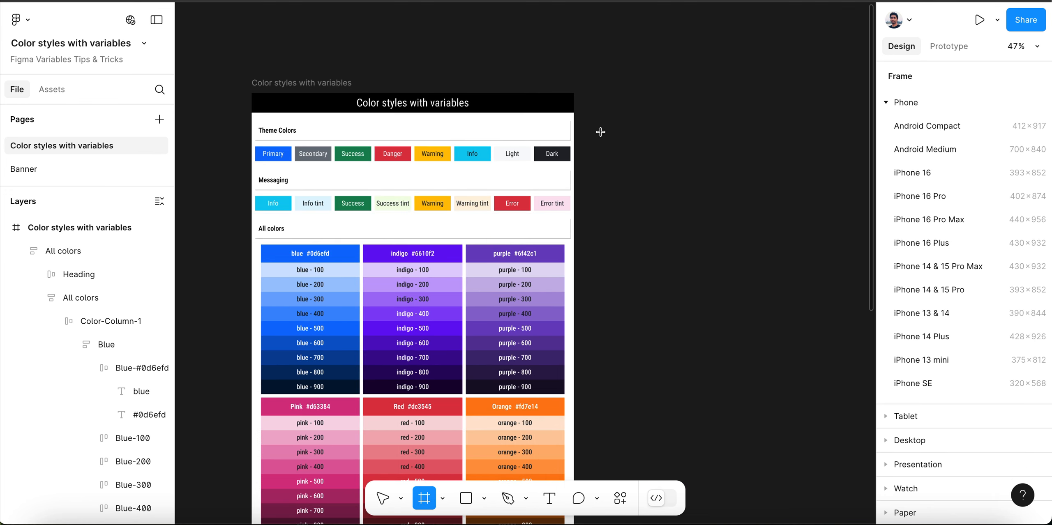
left_click_drag(610, 103, 797, 257)
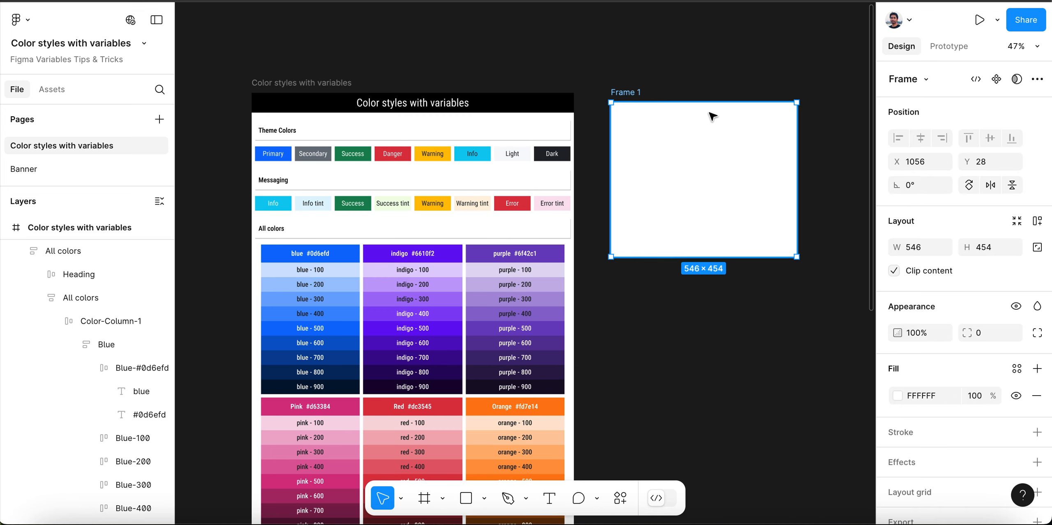
scroll(856, 172, "up", 3)
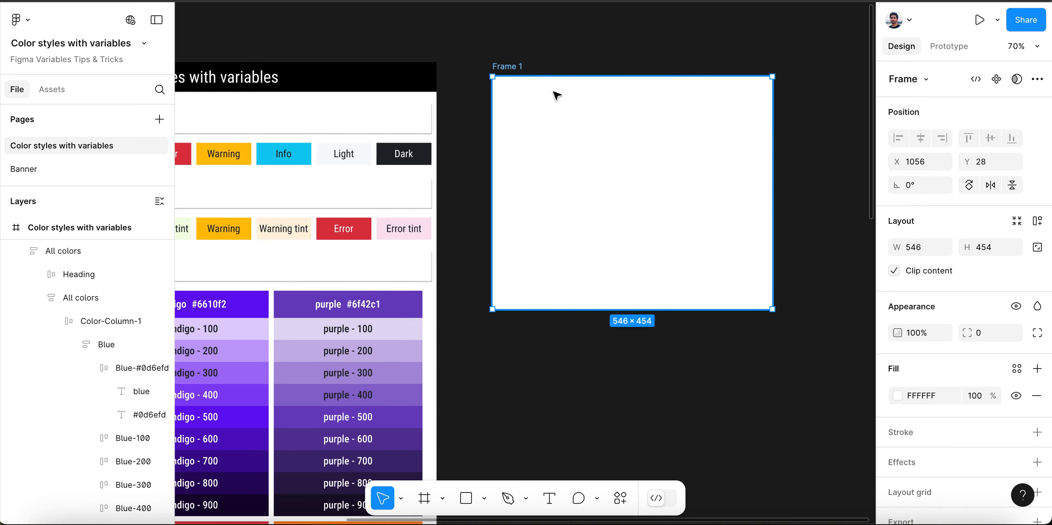
left_click_drag(636, 308, 630, 172)
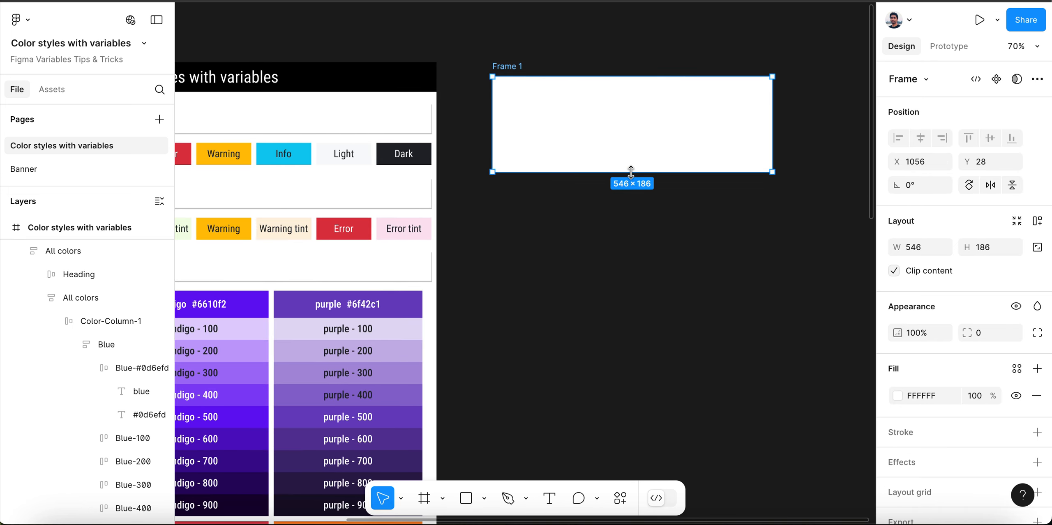
Step: Draw a rectangle about 294 × 30 in the upper part of the new frame
scroll(625, 20, "down", 3)
scroll(625, 20, "up", 7)
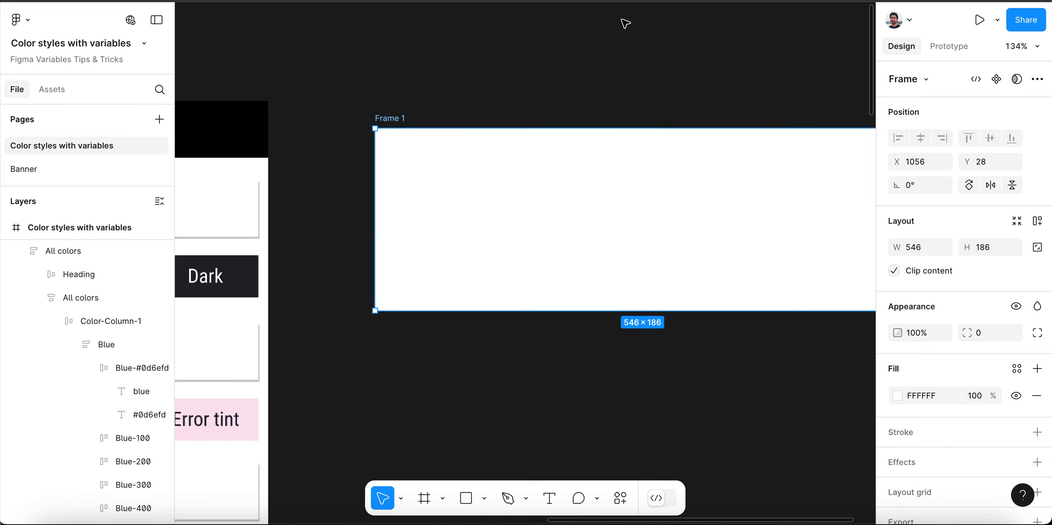
scroll(313, 63, "down", 3)
scroll(571, 52, "up", 3)
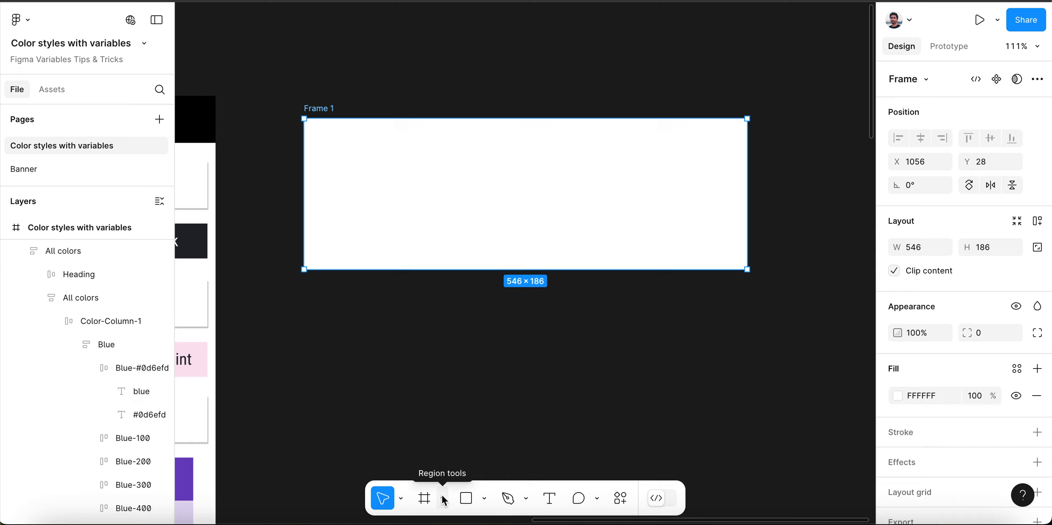
left_click(485, 499)
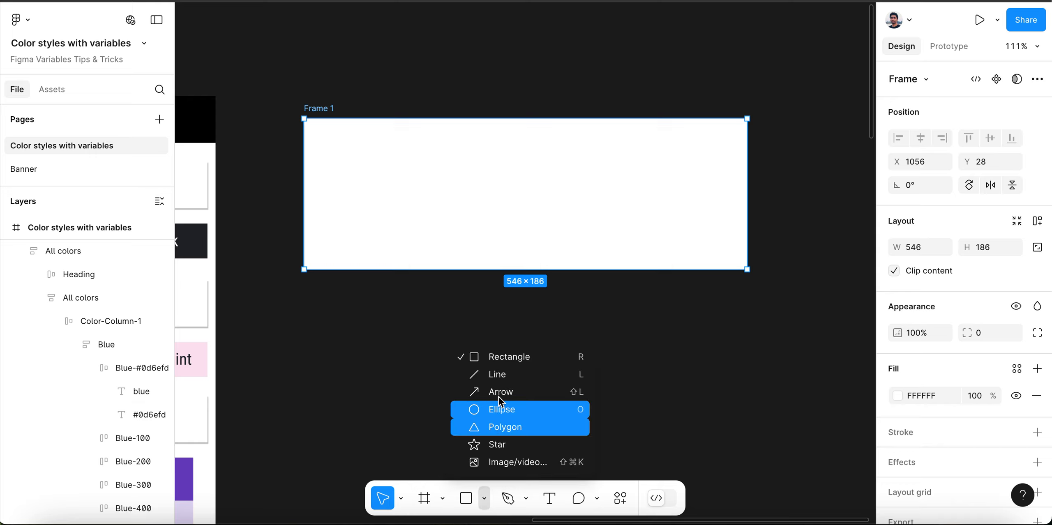
left_click(502, 356)
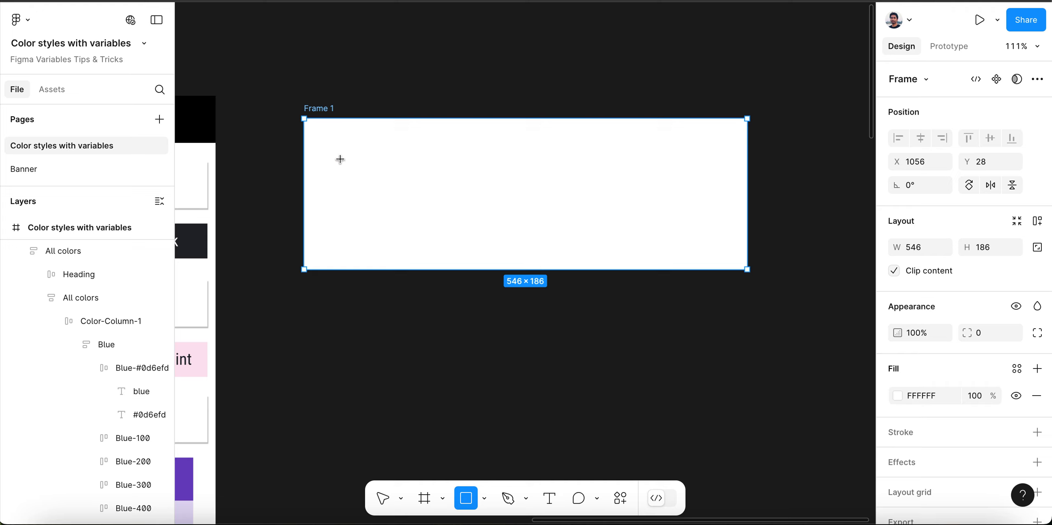
left_click_drag(339, 159, 580, 183)
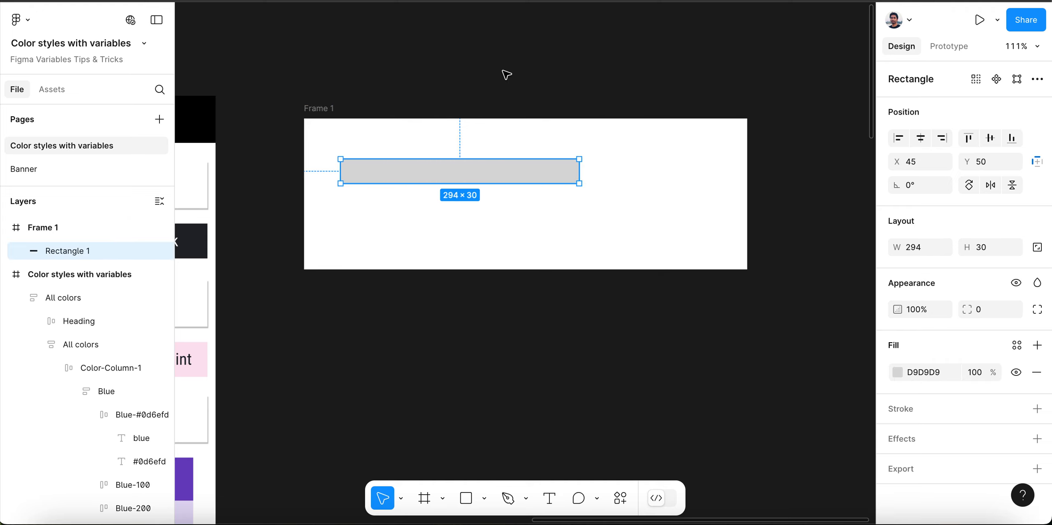
Step: Fill the rectangle with the Error color variable from the Messaging/Error group
left_click(481, 85)
left_click(401, 172)
left_click(691, 321)
left_click(460, 171)
left_click(1017, 345)
scroll(769, 419, "down", 5)
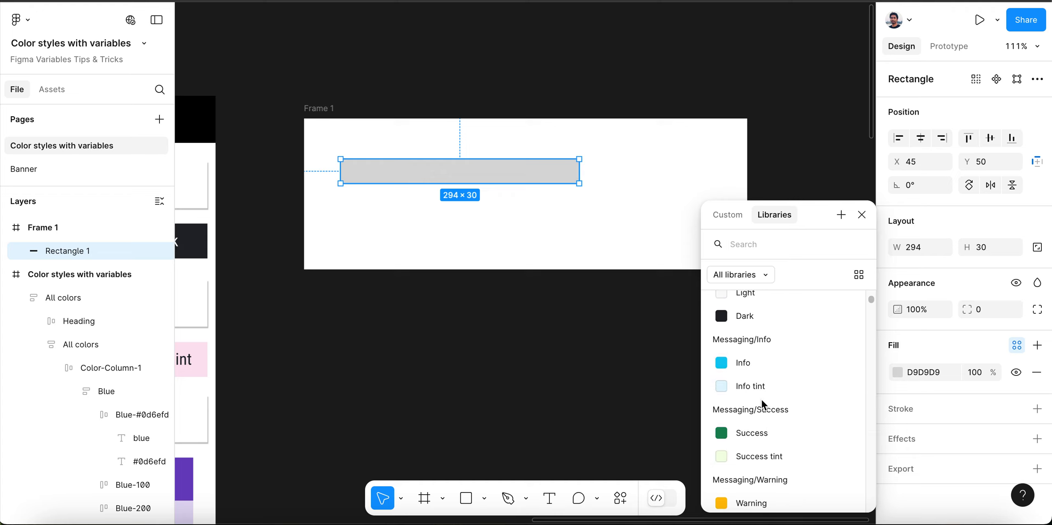
scroll(768, 401, "down", 2)
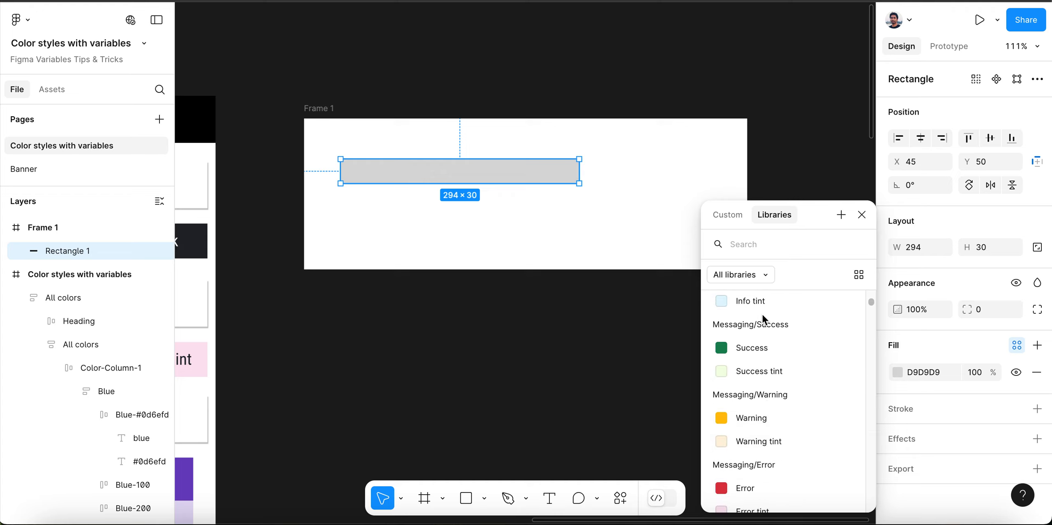
scroll(772, 401, "down", 4)
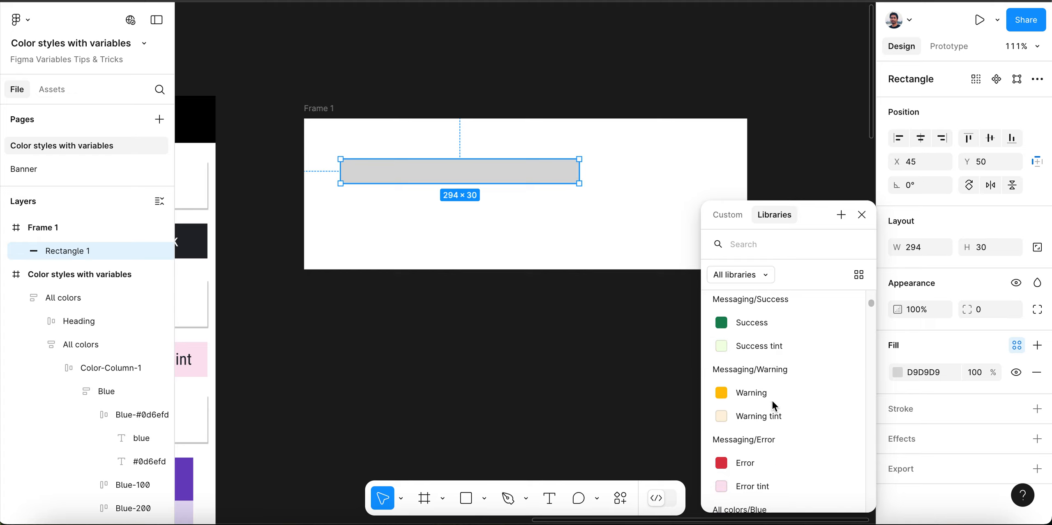
left_click(753, 338)
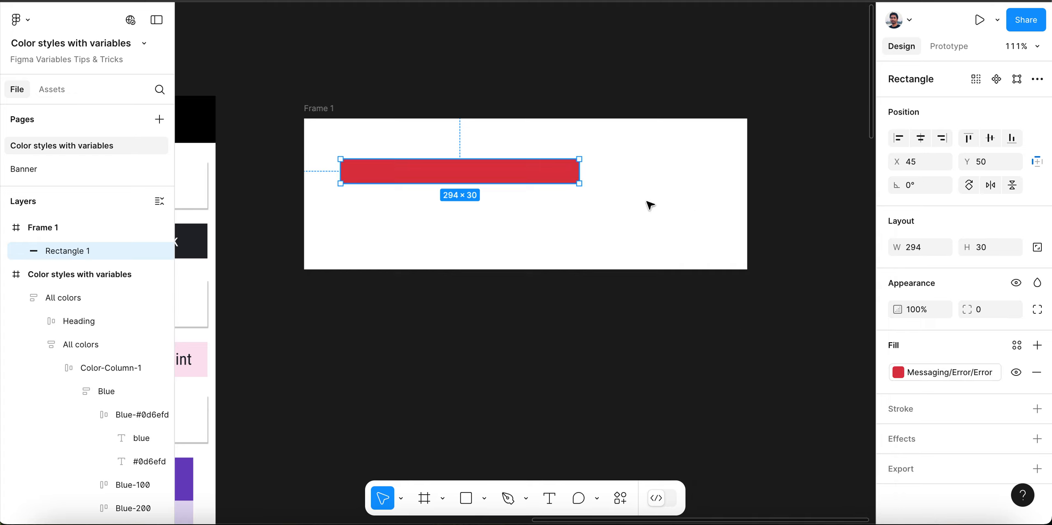
Step: Round the rectangle's corners with a radius of 10 and reduce its height to about 9
left_click(986, 308)
type("10")
left_click(836, 325)
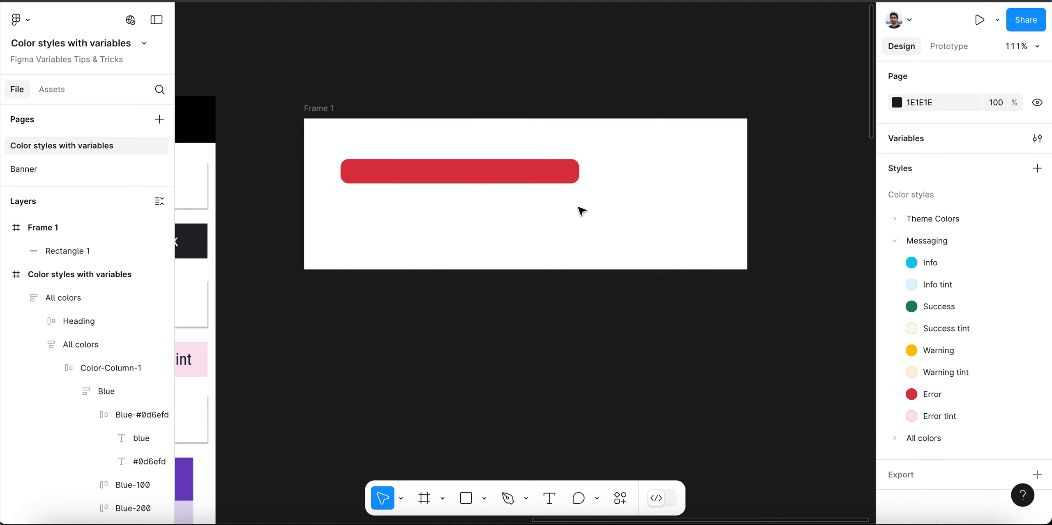
left_click(475, 181)
left_click_drag(475, 183, 477, 166)
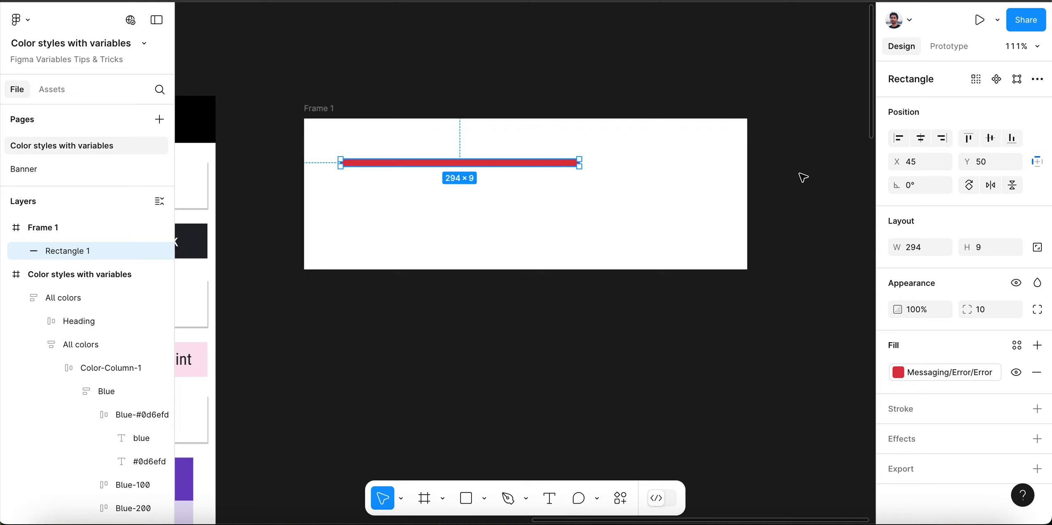
Step: Change the thin bar's fill to the Warning color variable from the Messaging/Warning group
left_click(591, 170)
left_click(549, 164)
left_click(925, 373)
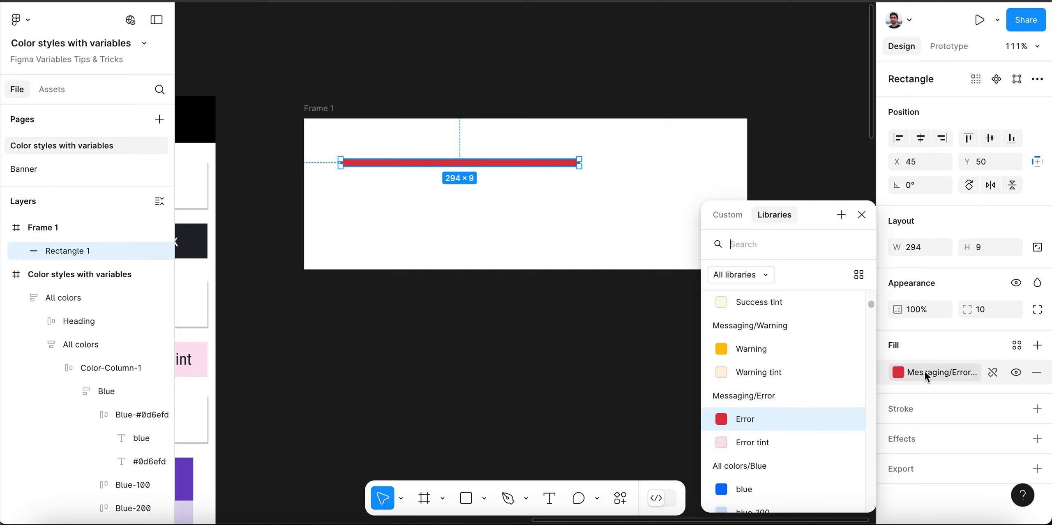
left_click(772, 357)
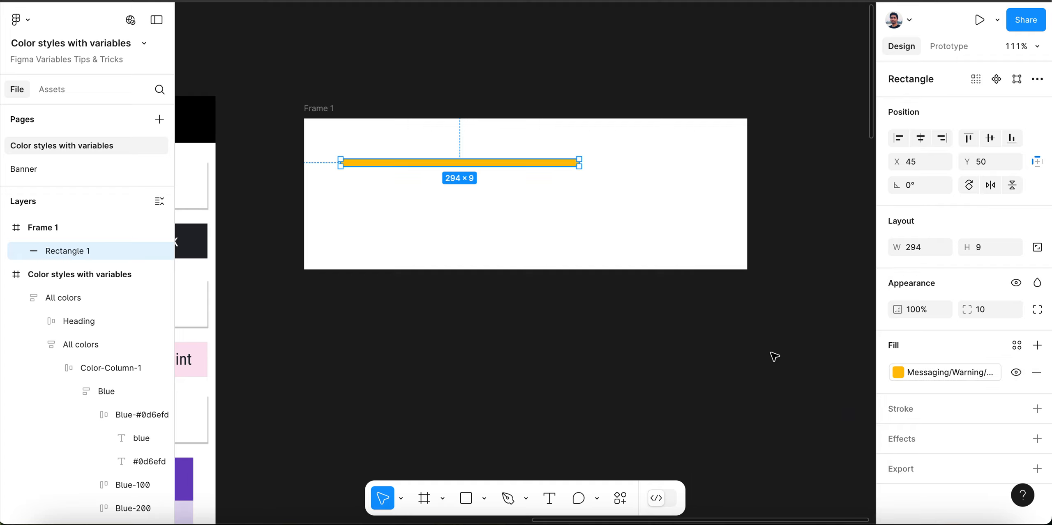
Step: Switch the bar's fill to the Info color variable from the Messaging/Info group
left_click(927, 373)
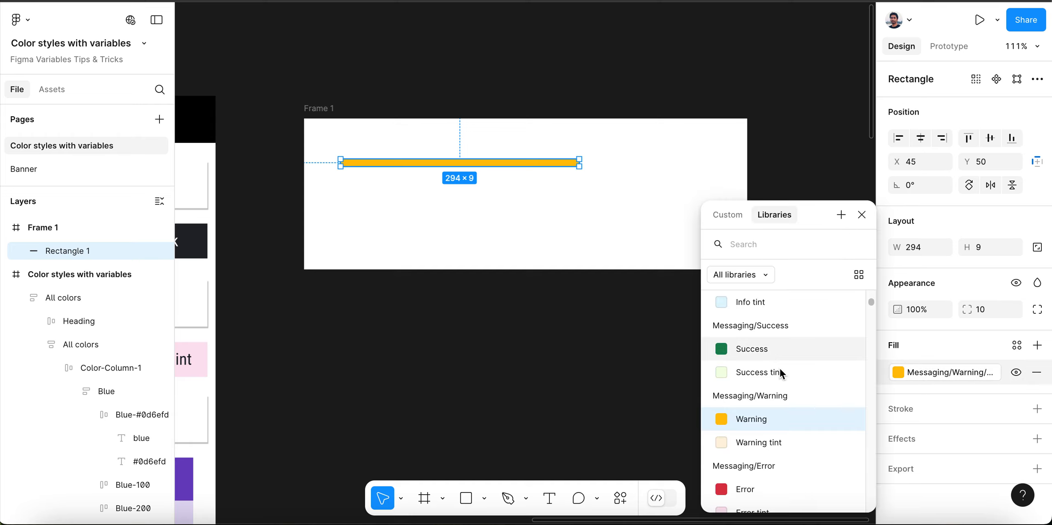
scroll(760, 350, "up", 2)
left_click(731, 323)
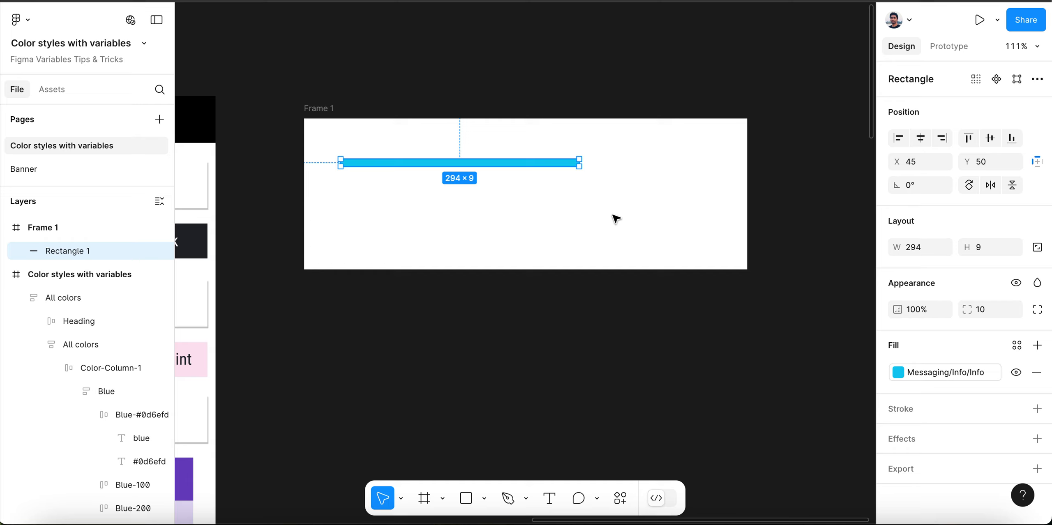
Step: Set the bar's fill to the Info tint color variable from the Messaging/Info group and deselect the bar
left_click(946, 376)
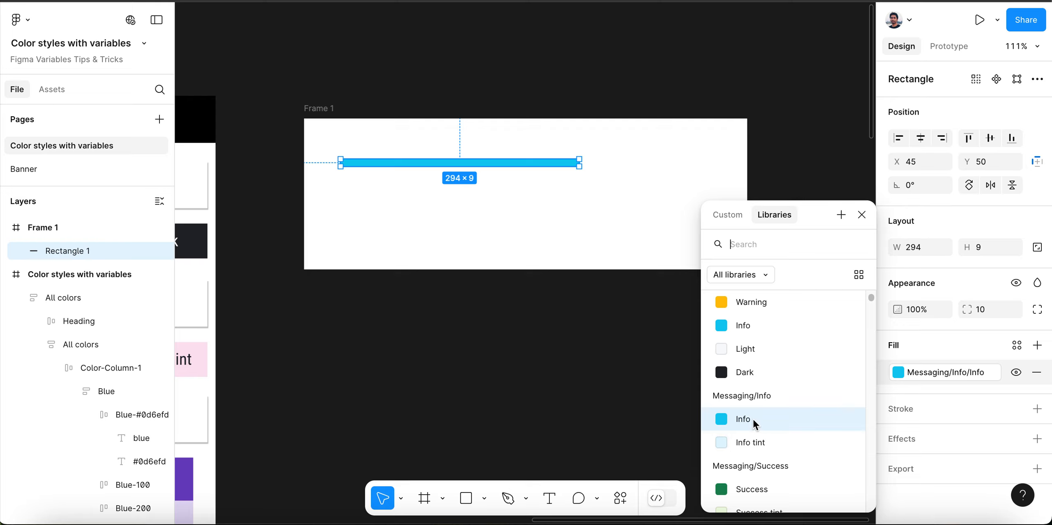
left_click(755, 444)
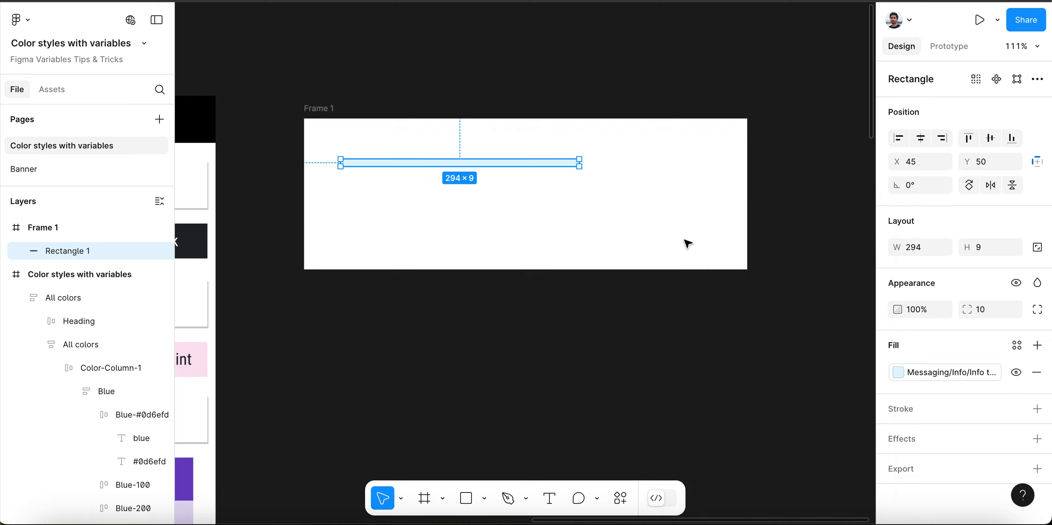
left_click(565, 95)
left_click(492, 157)
left_click(549, 93)
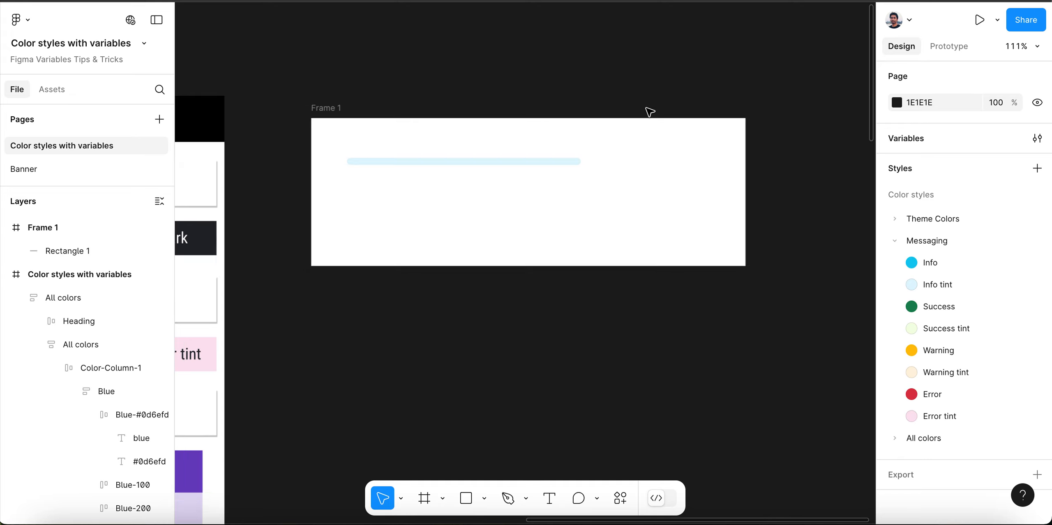
scroll(650, 112, "down", 6)
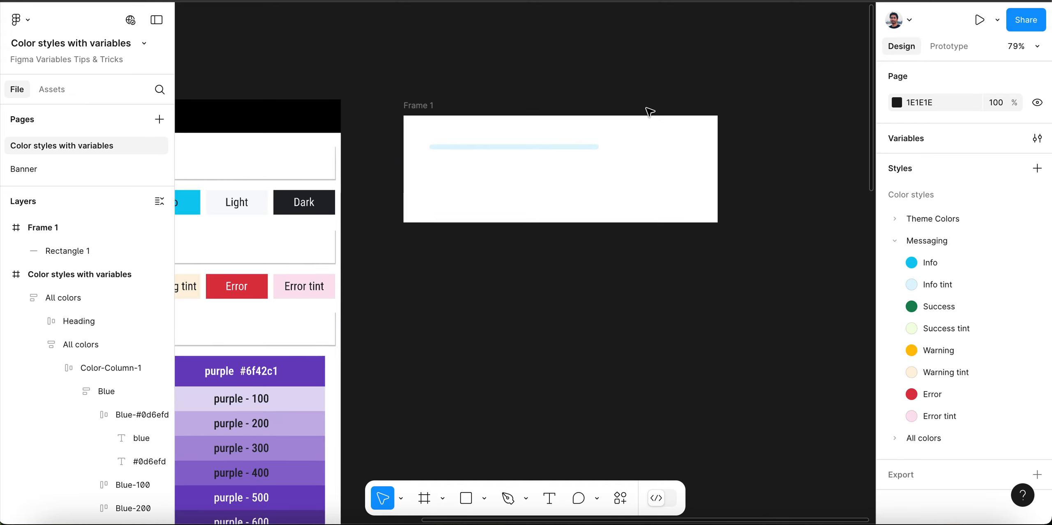
scroll(723, 116, "down", 2)
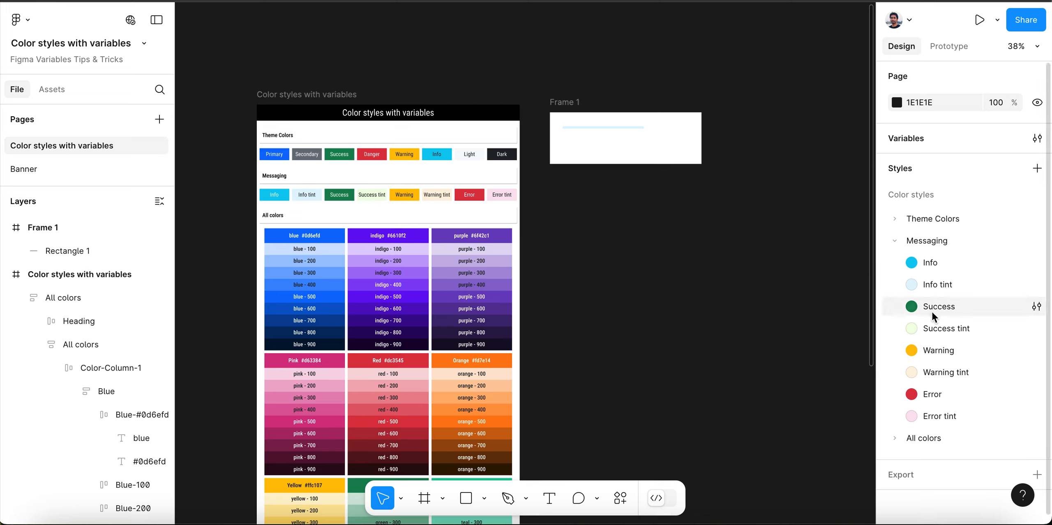
left_click(894, 242)
left_click(894, 242)
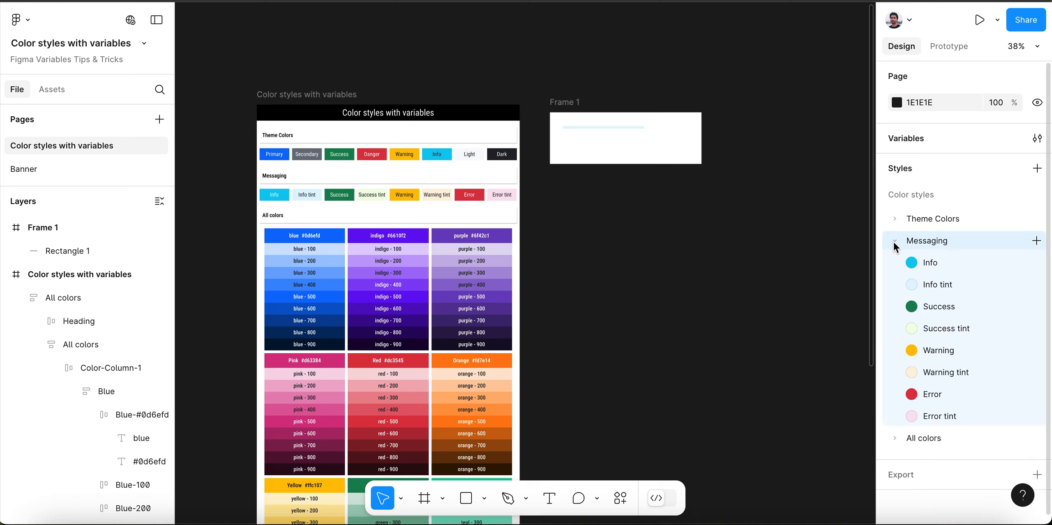
left_click(894, 241)
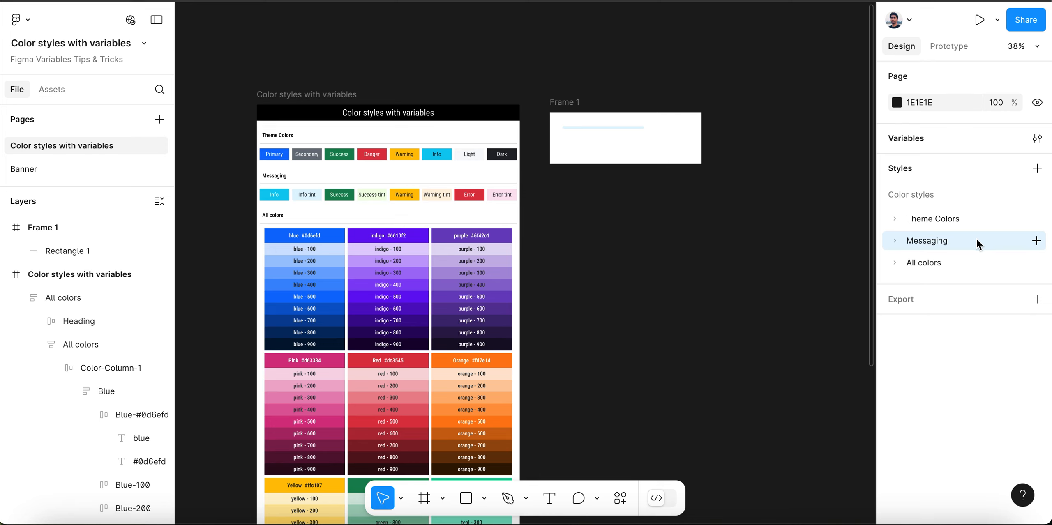
left_click(898, 242)
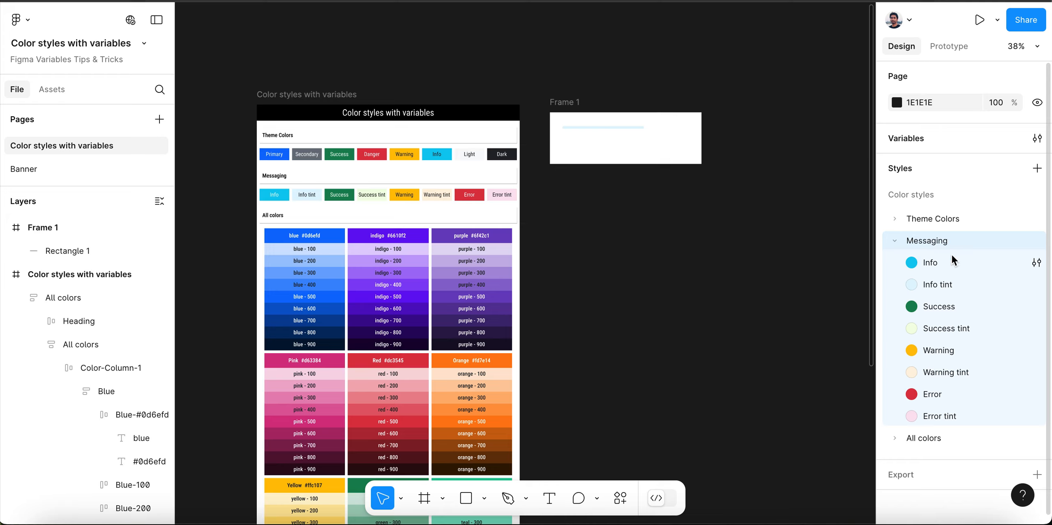
left_click(756, 97)
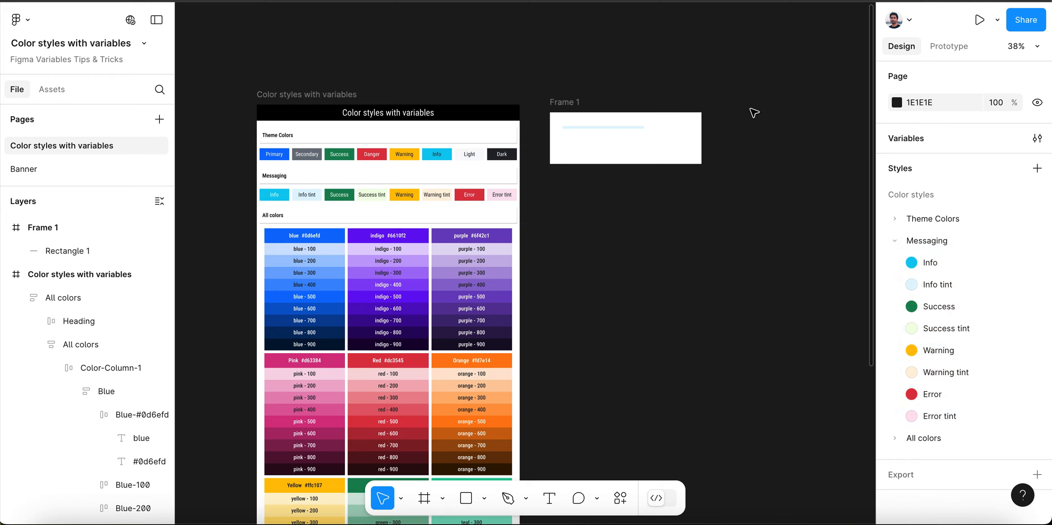
Step: Open the local variables, switch to the Color styles collection and move the variables window up over the canvas
left_click(910, 142)
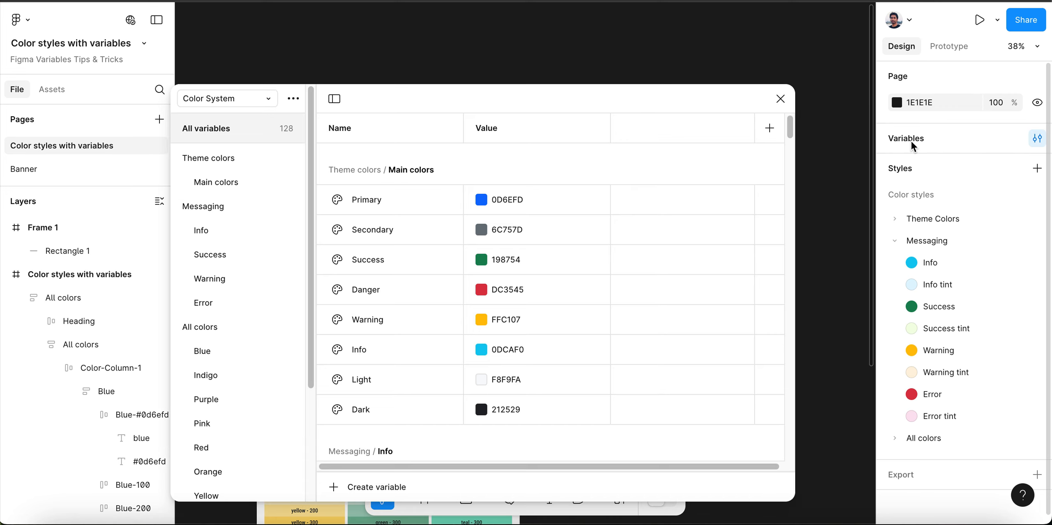
left_click(270, 99)
left_click(265, 81)
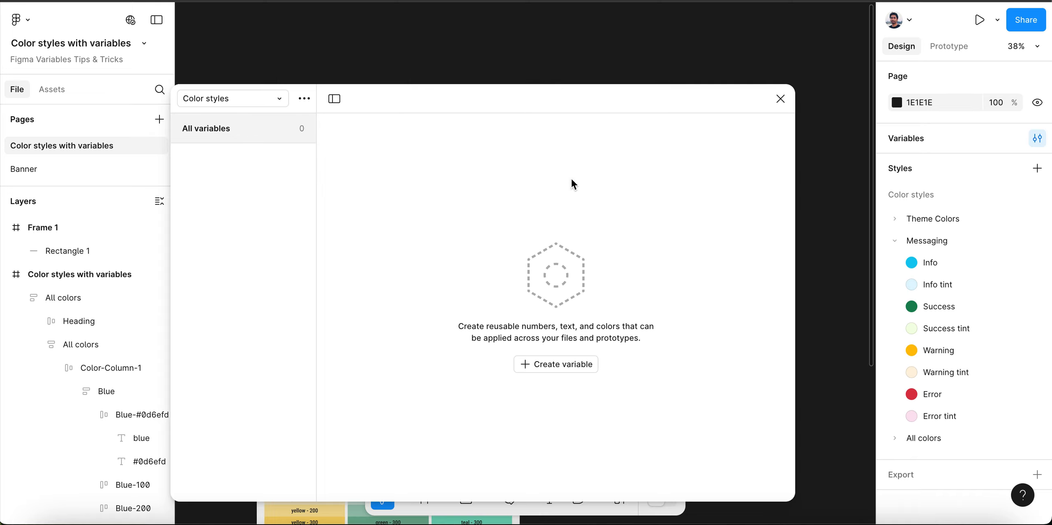
left_click_drag(519, 100, 549, 28)
Step: Create a color variable named Progressbar/Success/Warning in the Color styles collection
left_click(597, 303)
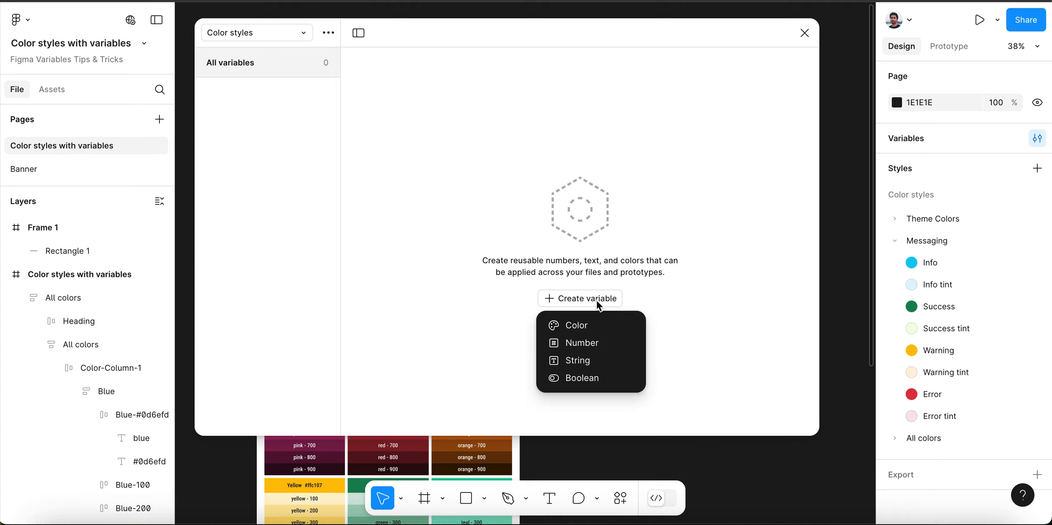
left_click(587, 327)
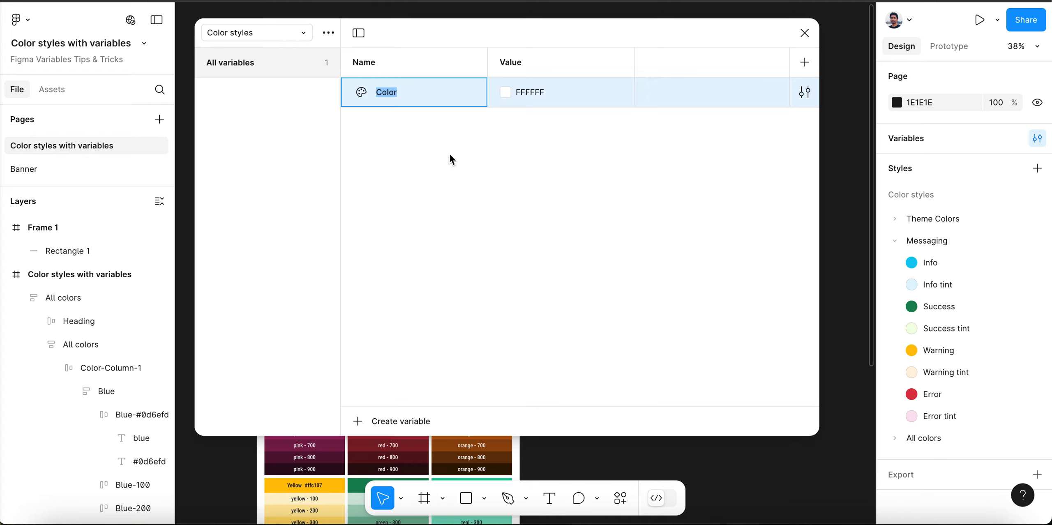
type("Pro")
type("gress")
type("bar")
type("/")
type("Succe")
type("ss")
type("/")
type("W")
type("ar")
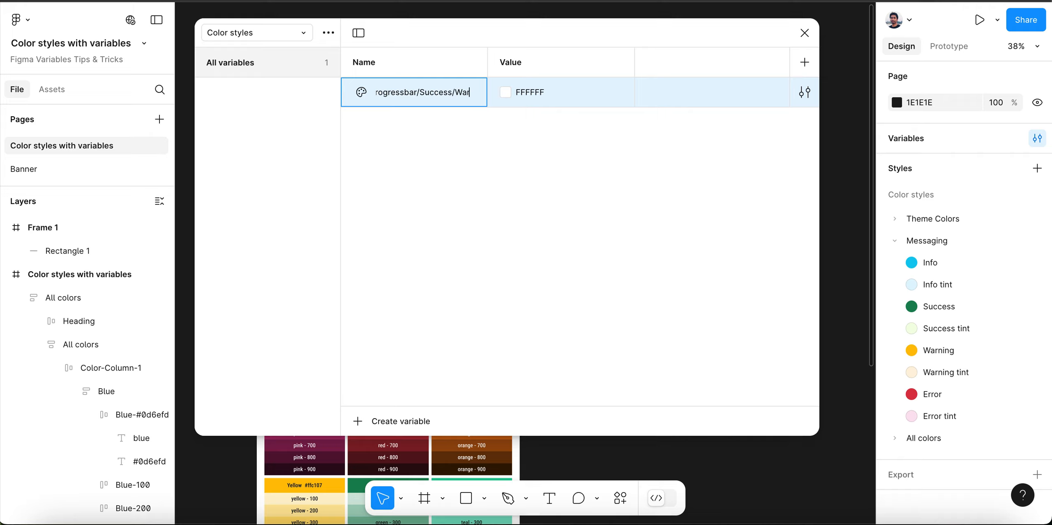
type("ning")
key("Return")
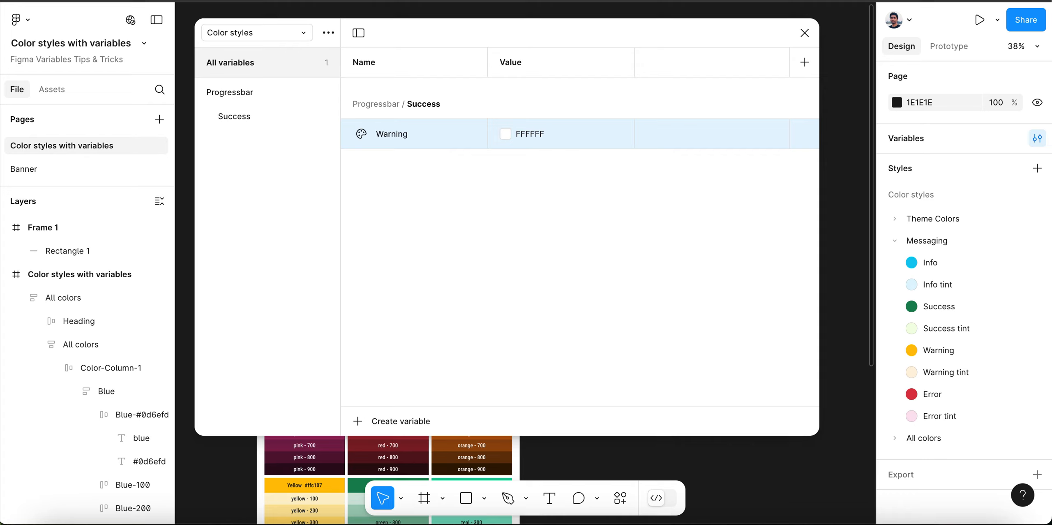
Step: Show the Progressbar group and rename its Warning variable to Success
left_click(200, 92)
left_click(199, 92)
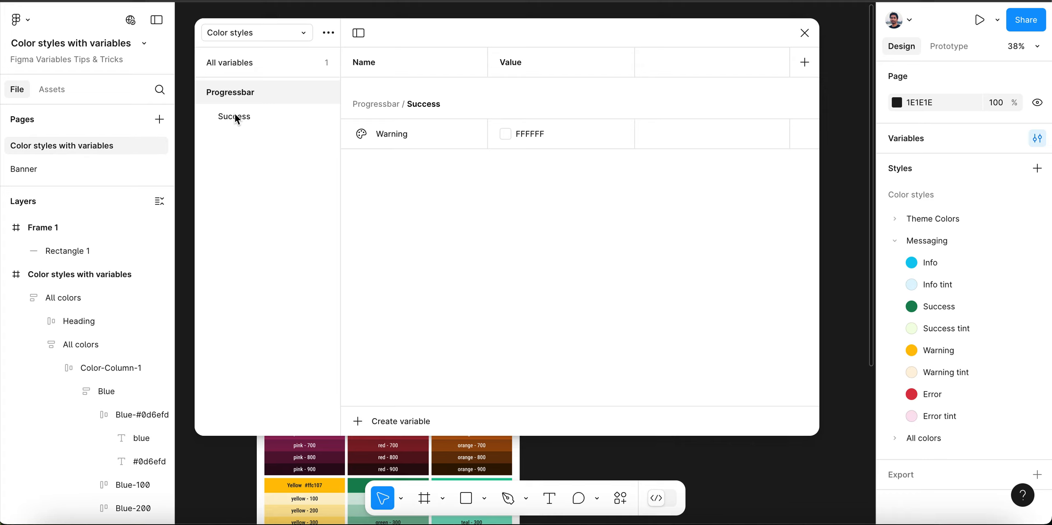
double_click(396, 134)
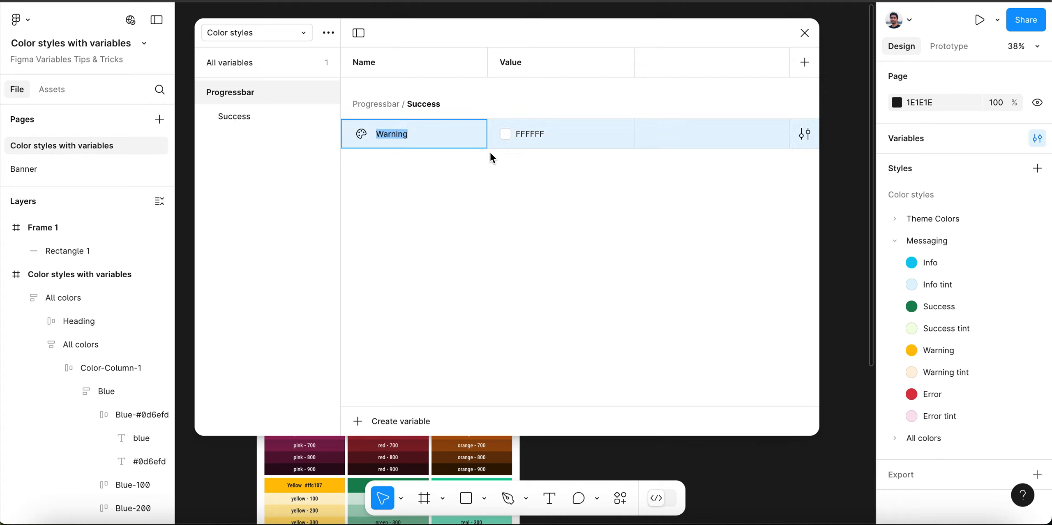
type("Success")
Step: Link the Progressbar Success variable's value to the Success color from the Messaging/Success group of the Color System library
double_click(540, 134)
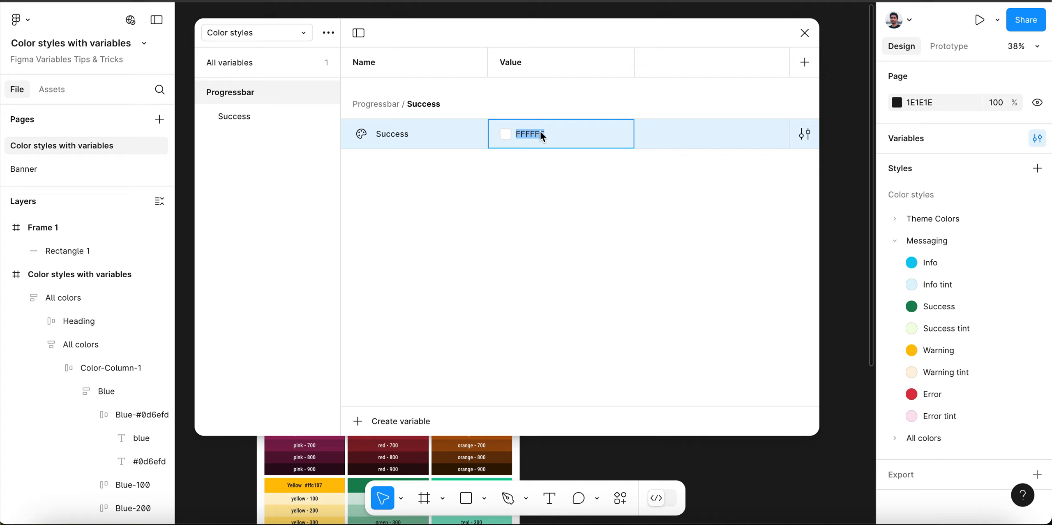
left_click(505, 134)
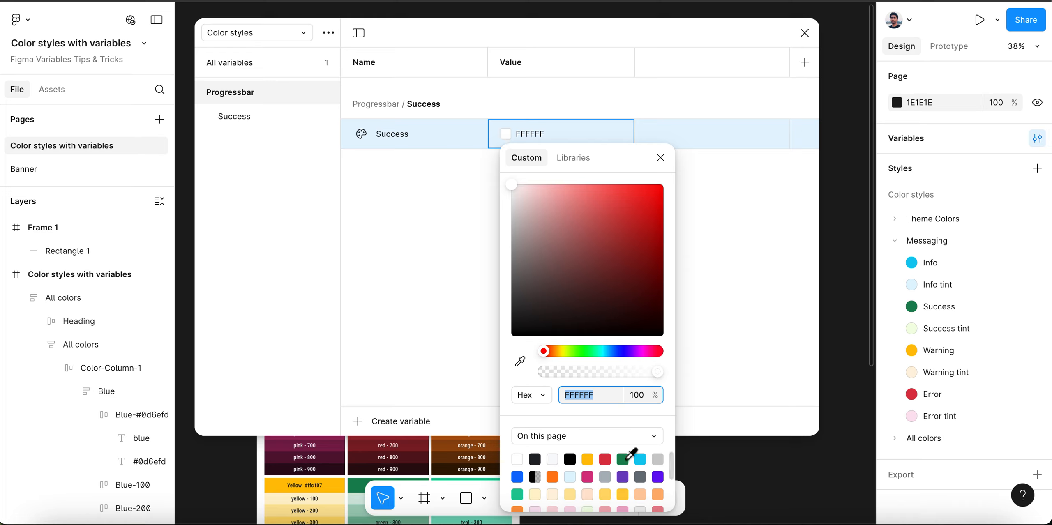
left_click(571, 158)
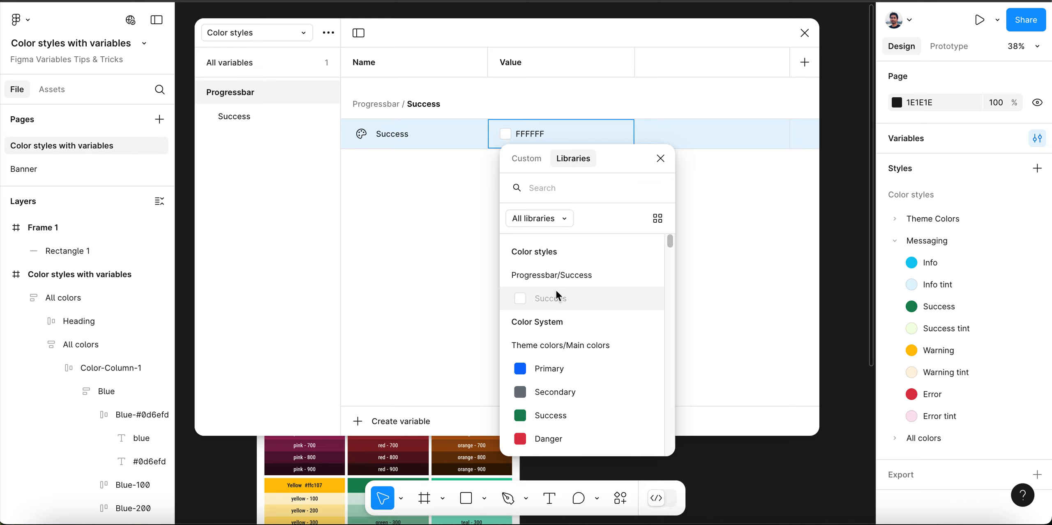
scroll(559, 383, "down", 1)
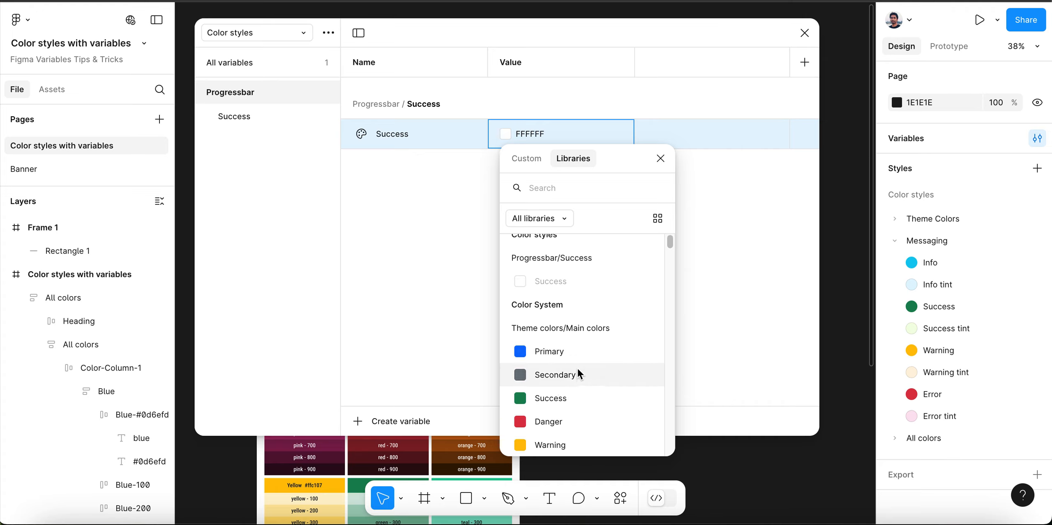
scroll(576, 368, "down", 6)
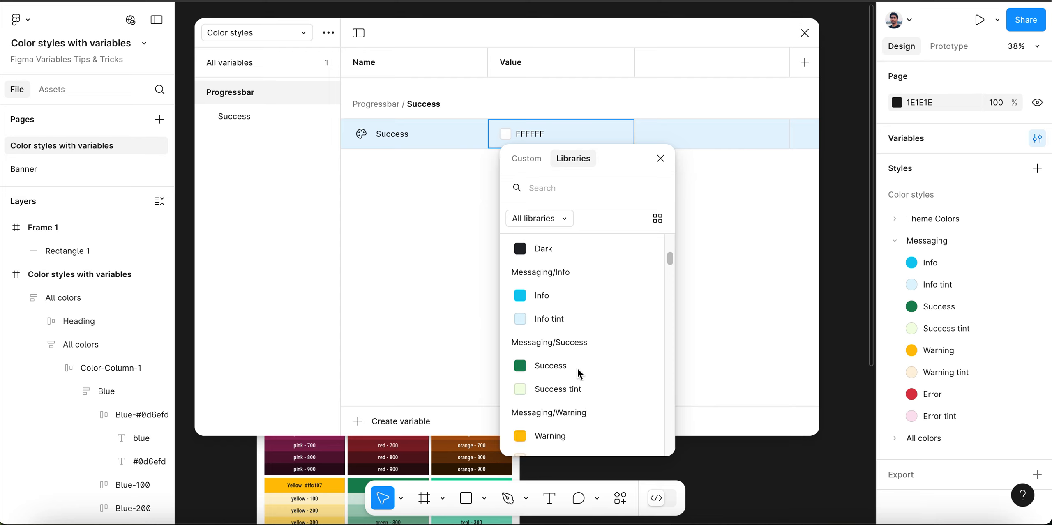
scroll(577, 368, "down", 2)
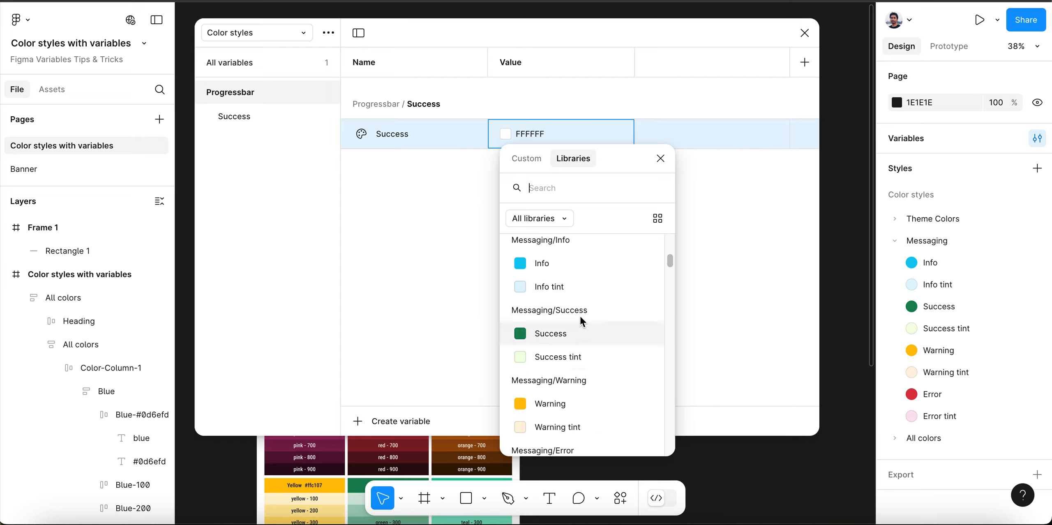
left_click(546, 332)
mouse_move(564, 141)
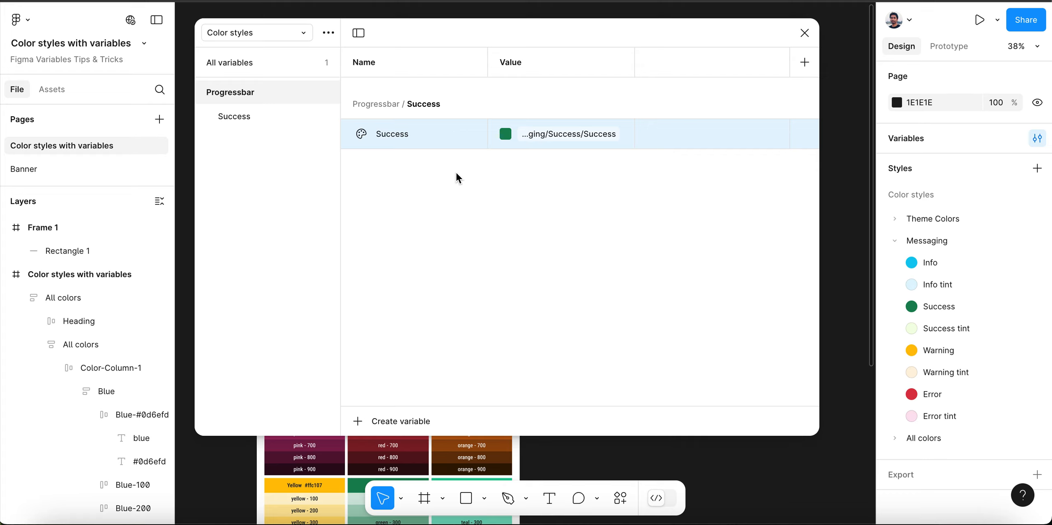
Step: Duplicate the Progressbar Success variable and name the copy Success tint
right_click(437, 133)
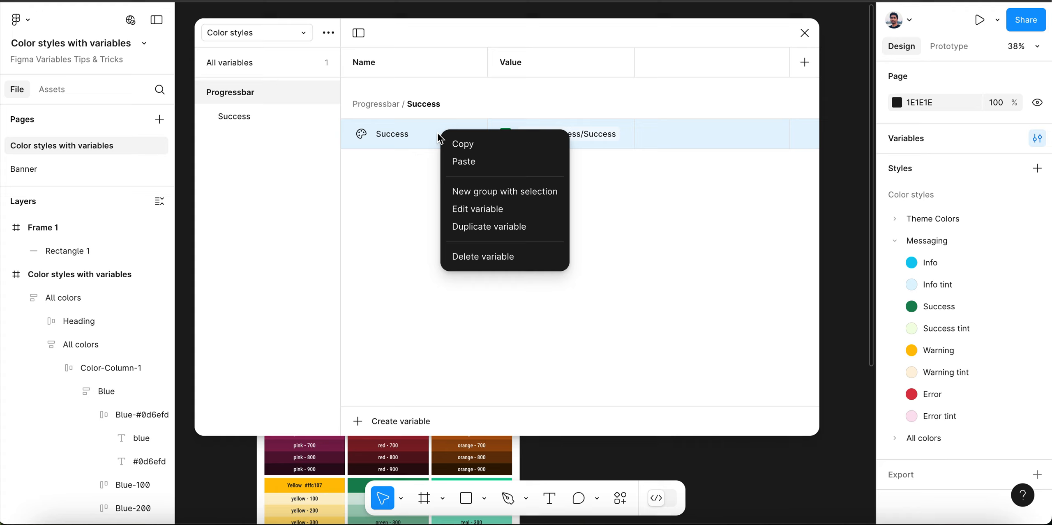
right_click(427, 131)
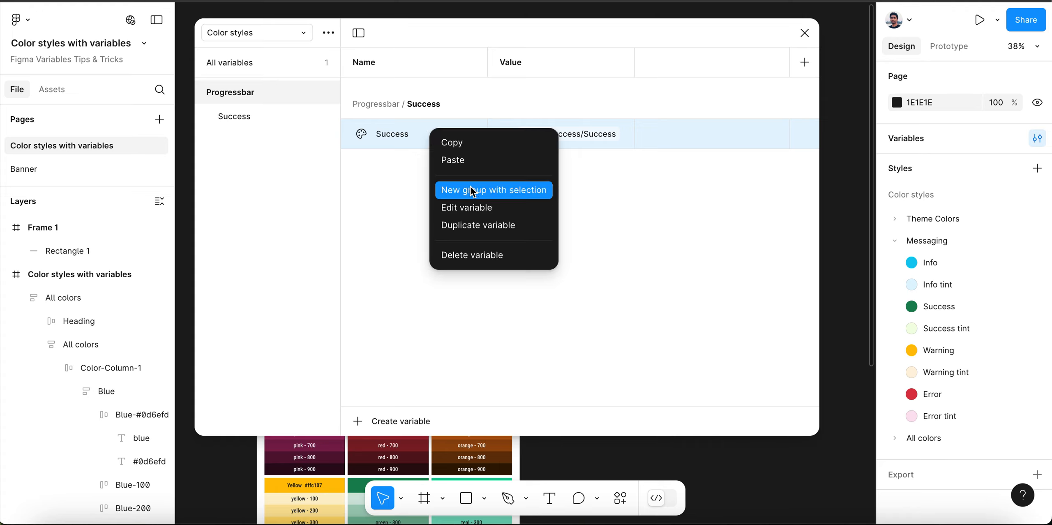
left_click(470, 225)
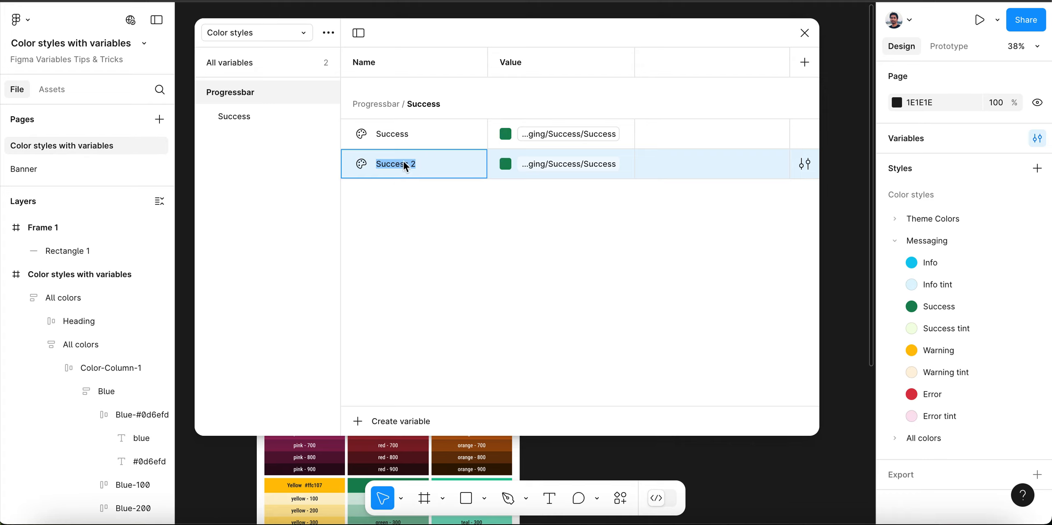
left_click(443, 167)
key("BackSpace")
key("BackSpace")
type("tint")
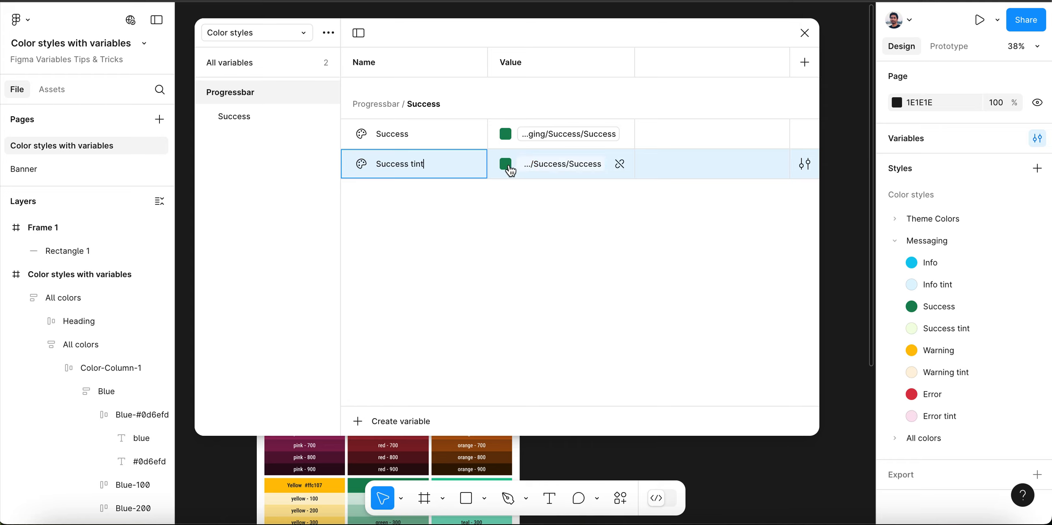
key("Return")
Step: Link the Success tint variable's value to the Success tint color from the Messaging/Success group
left_click(563, 164)
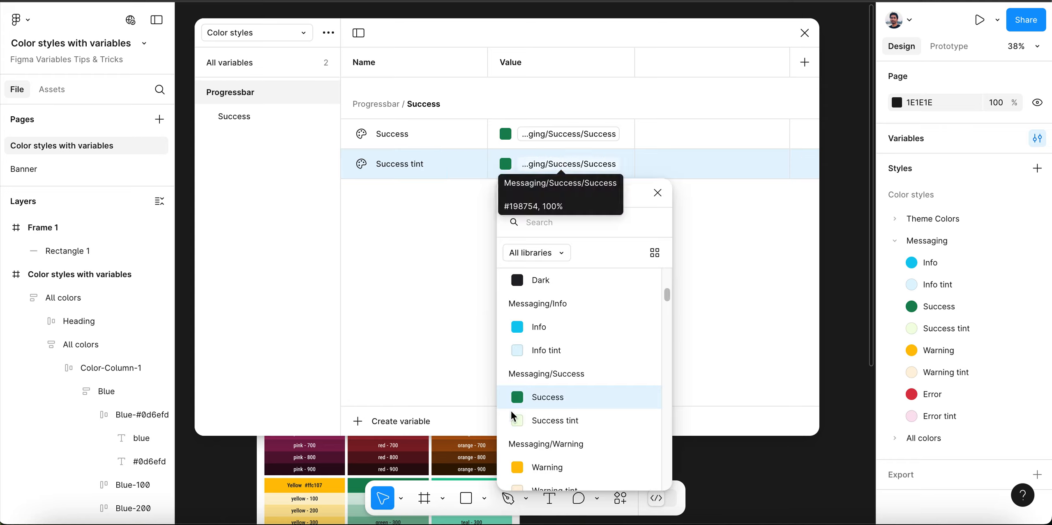
scroll(564, 418, "down", 1)
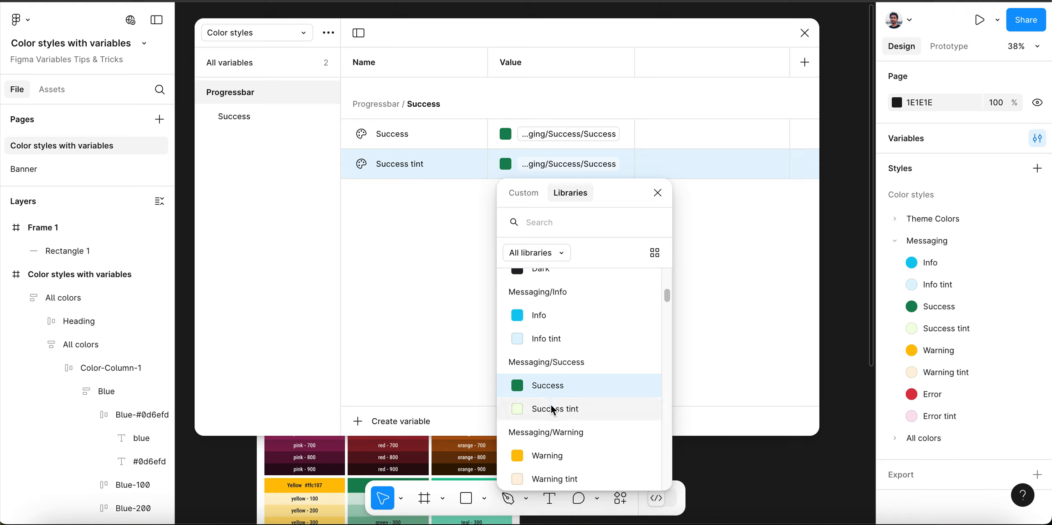
left_click(550, 409)
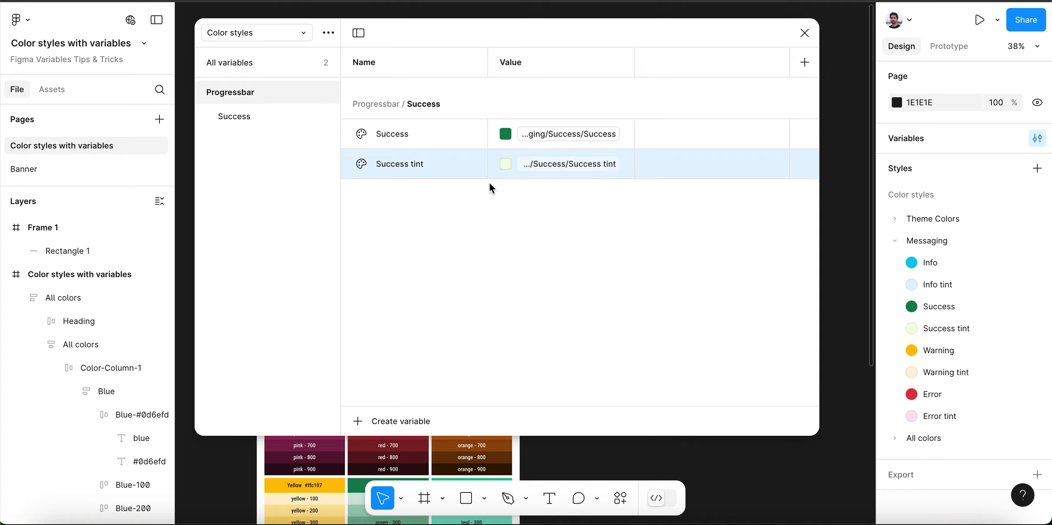
Step: Duplicate the Success tint variable and name the copy Success light
right_click(408, 165)
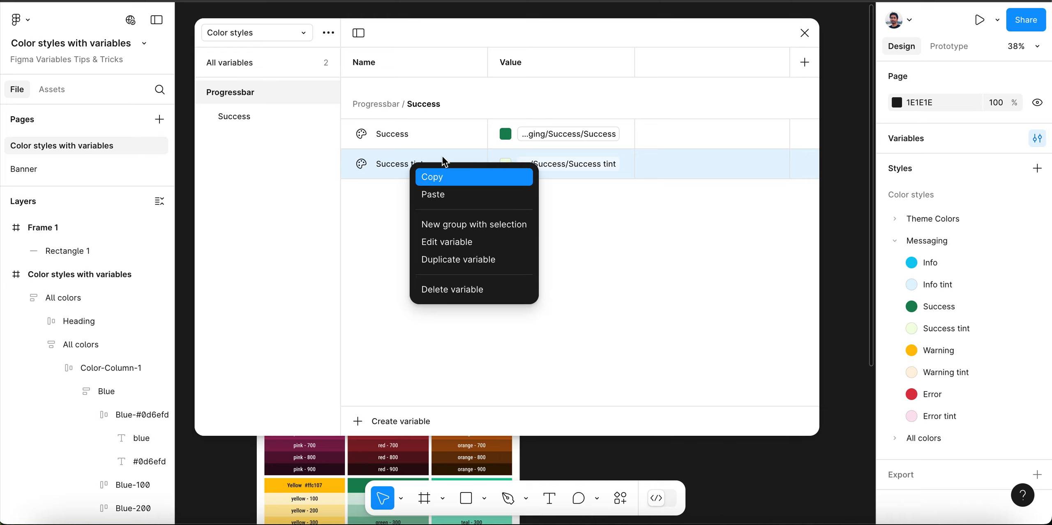
left_click(440, 262)
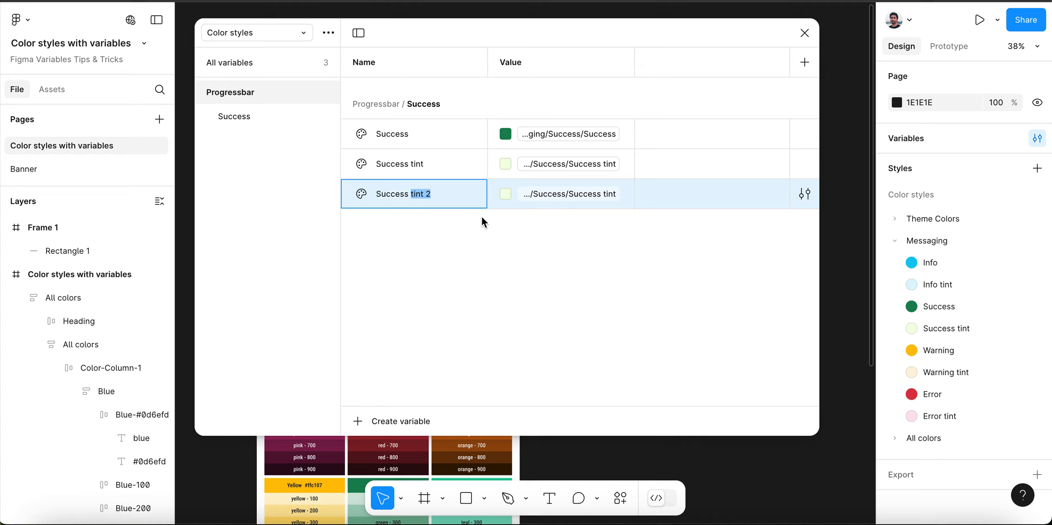
key("BackSpace")
type("light")
left_click(545, 230)
Step: Detach the Success light variable from its linked color and set a custom darker green, 678A3A
mouse_move(552, 200)
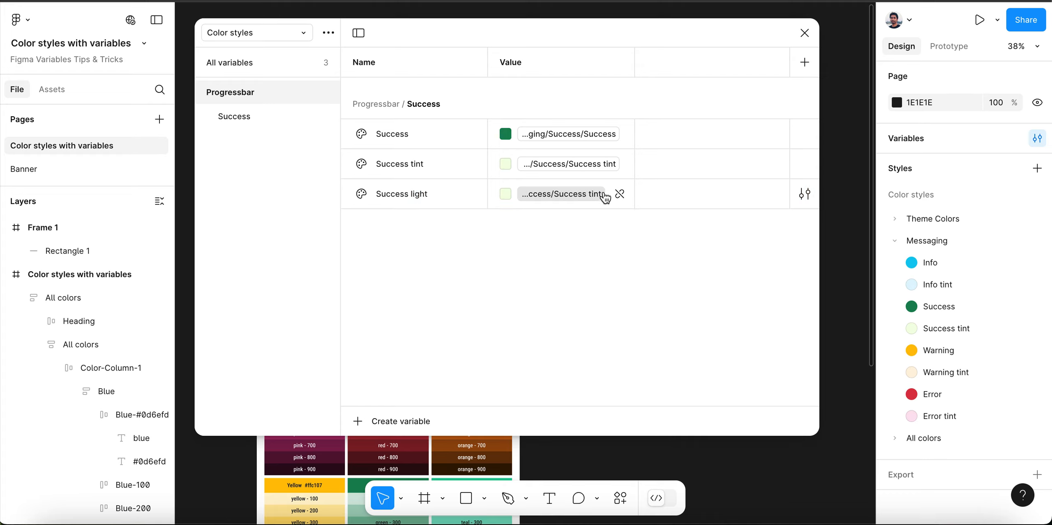
left_click(620, 194)
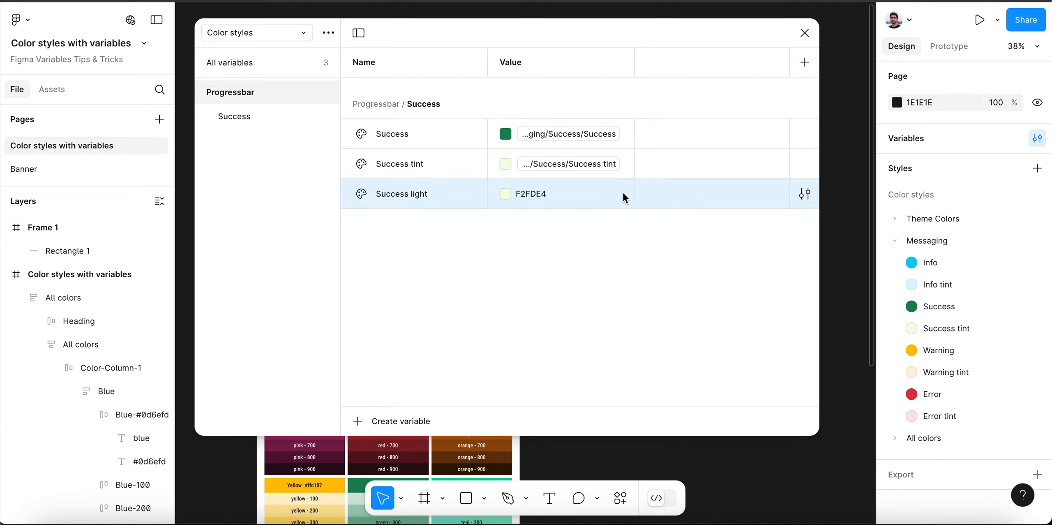
left_click(506, 194)
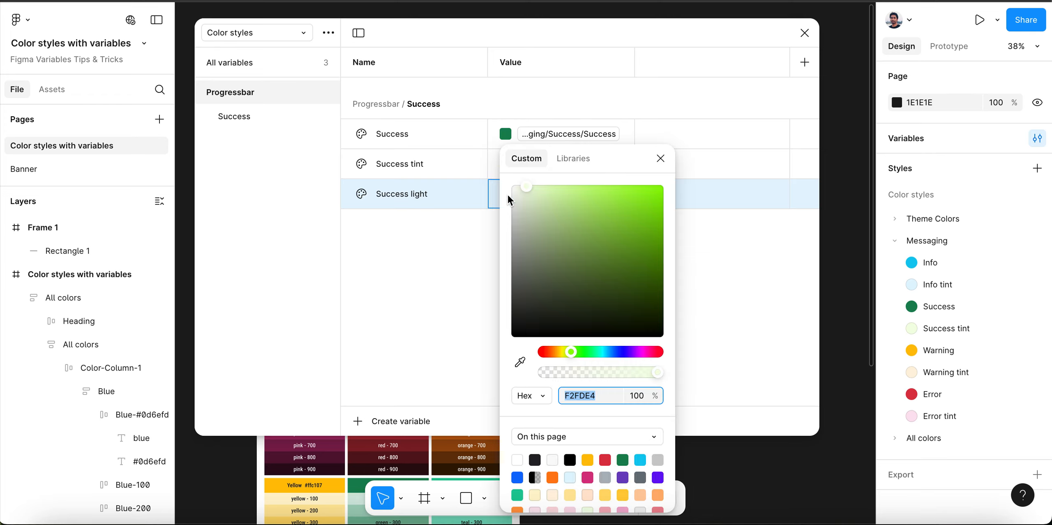
left_click_drag(528, 186, 600, 255)
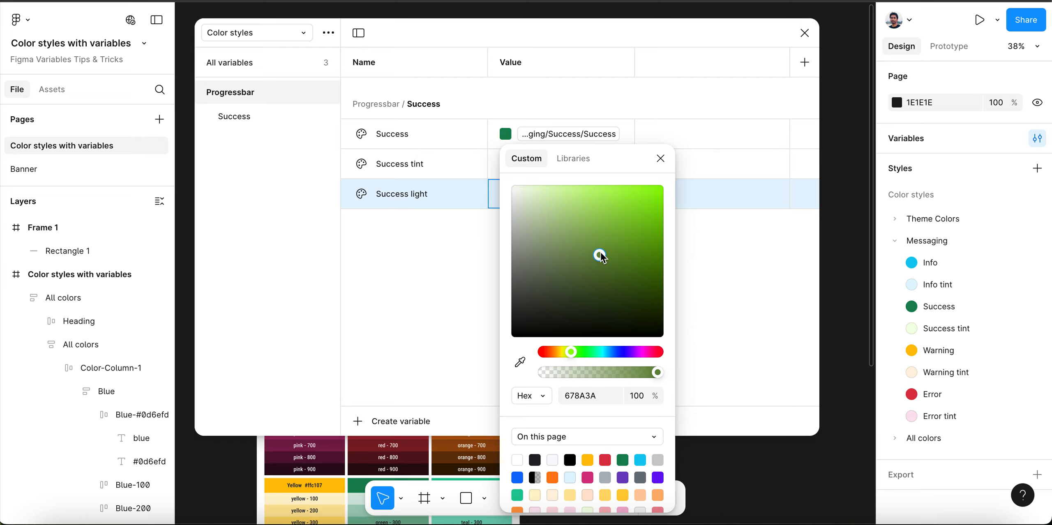
left_click(703, 152)
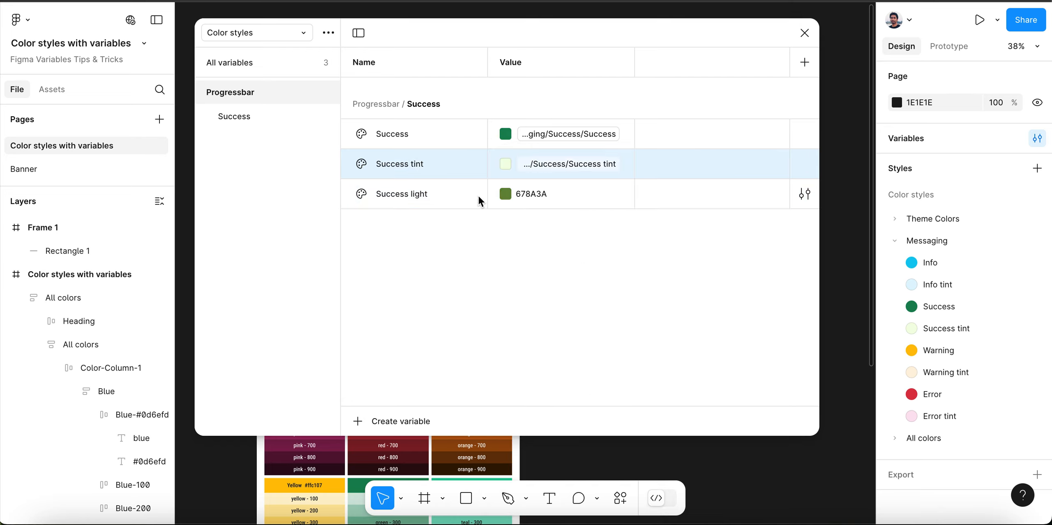
Step: Change the Success light variable's custom color to a brighter green, AFE668
left_click(504, 194)
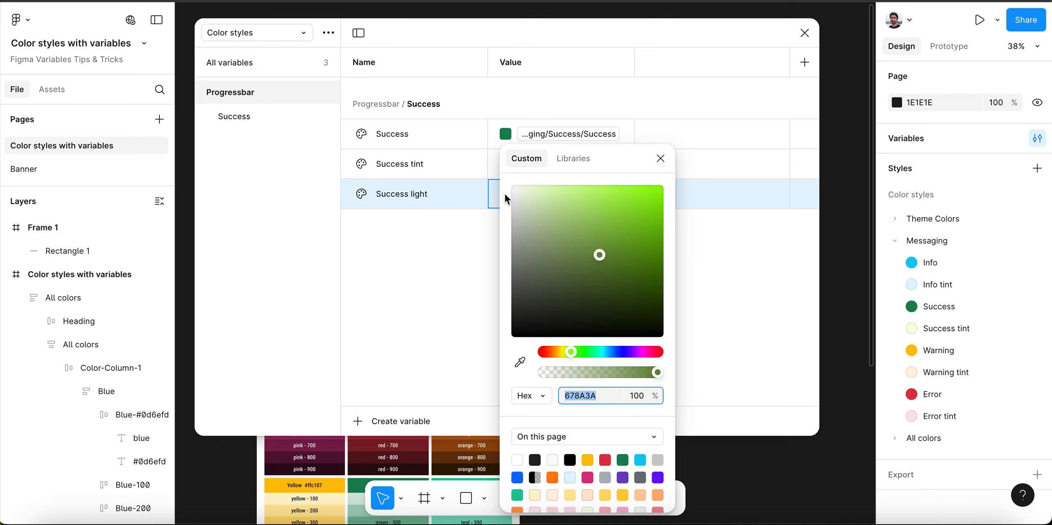
left_click_drag(595, 248, 595, 200)
left_click(703, 144)
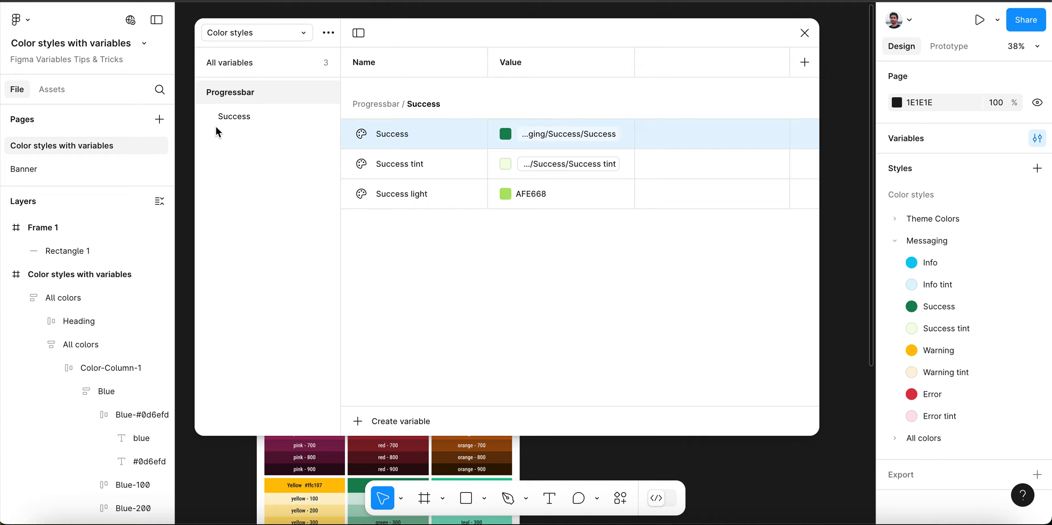
Step: Create a new color variable named Warning directly in the Progressbar group
left_click(230, 94)
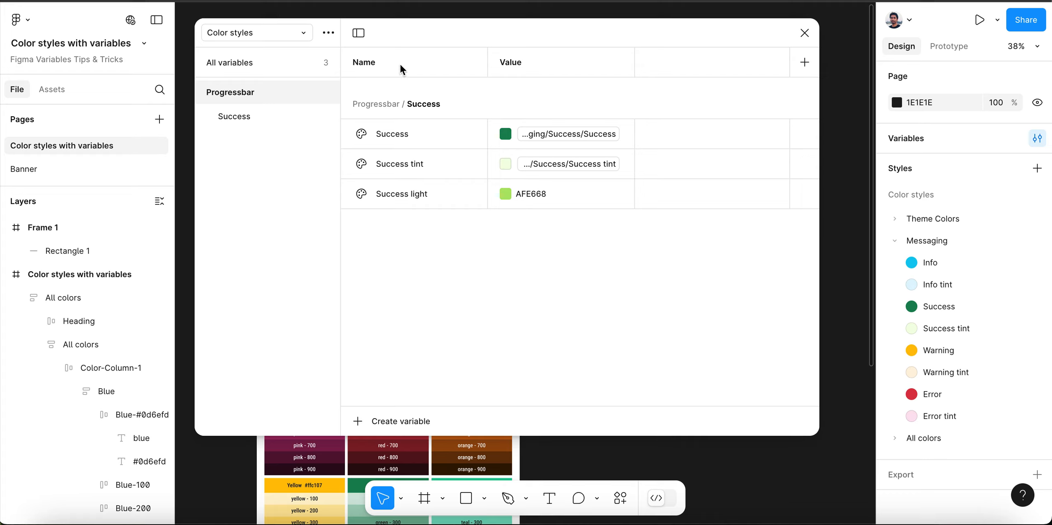
left_click(357, 421)
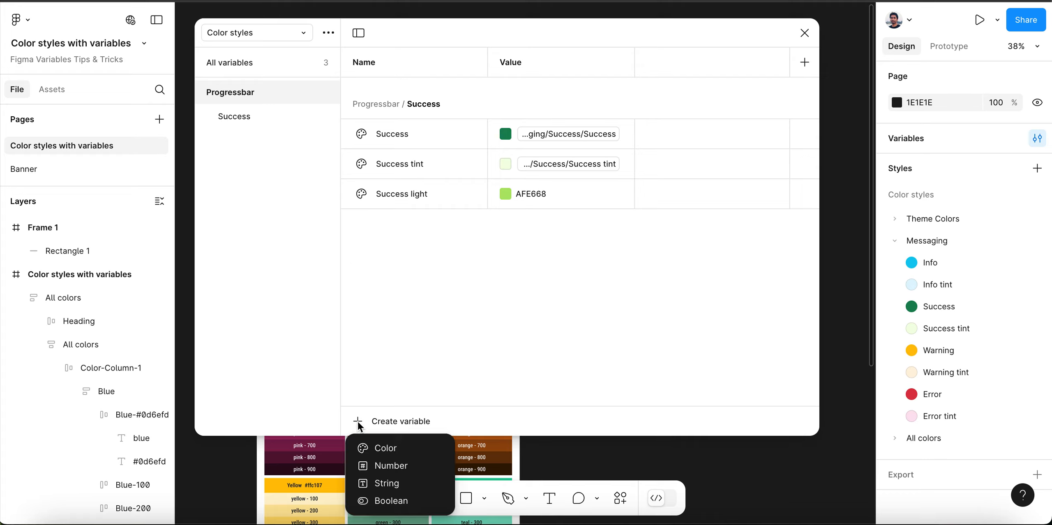
left_click(375, 448)
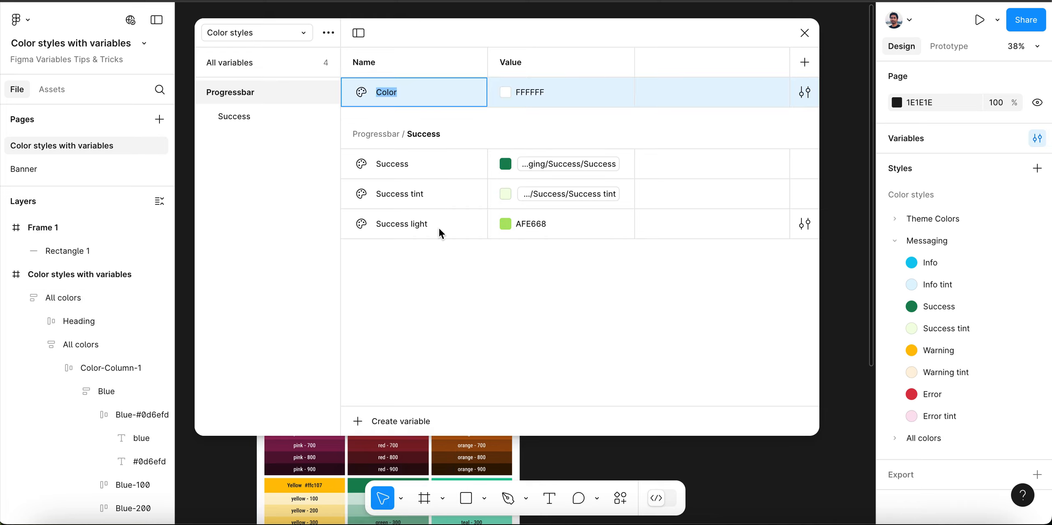
type("Warning")
left_click(507, 263)
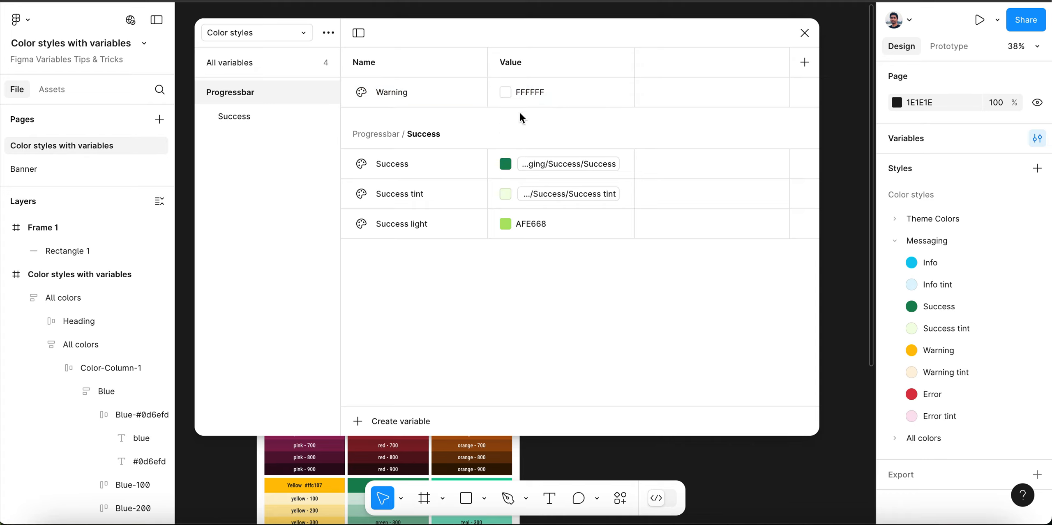
Step: Try a custom yellow for the Warning variable, starting from the page color FFC107 and adjusting it to F7BD10
left_click(507, 93)
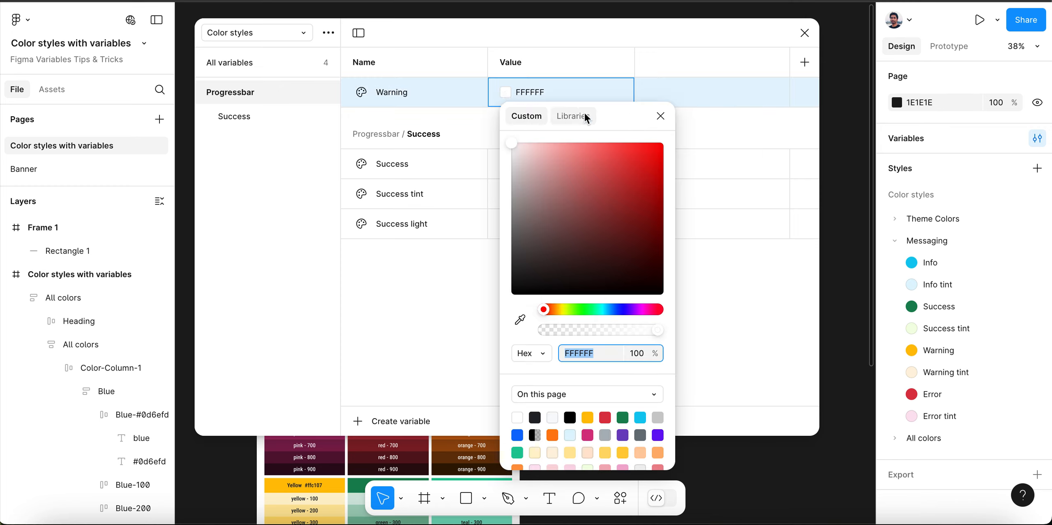
left_click(574, 117)
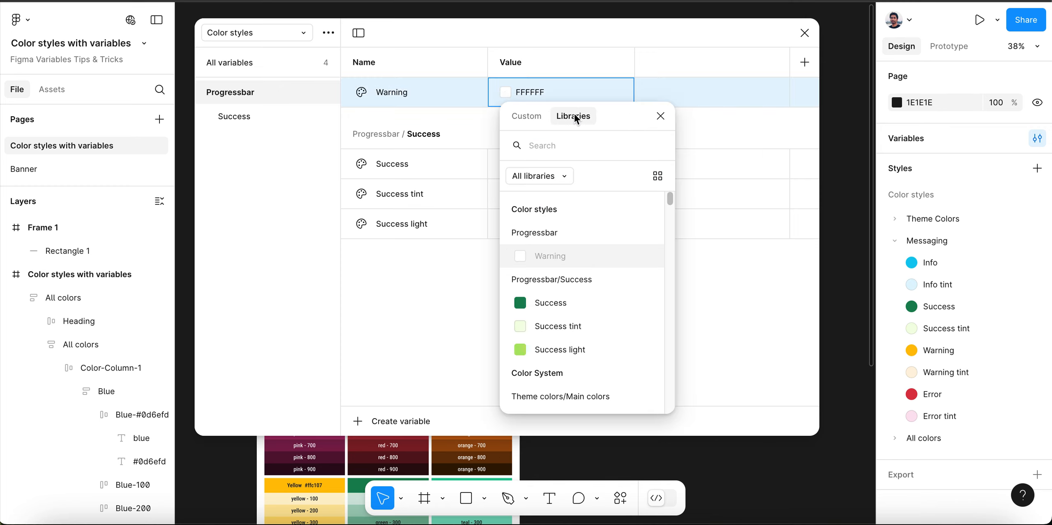
left_click(541, 146)
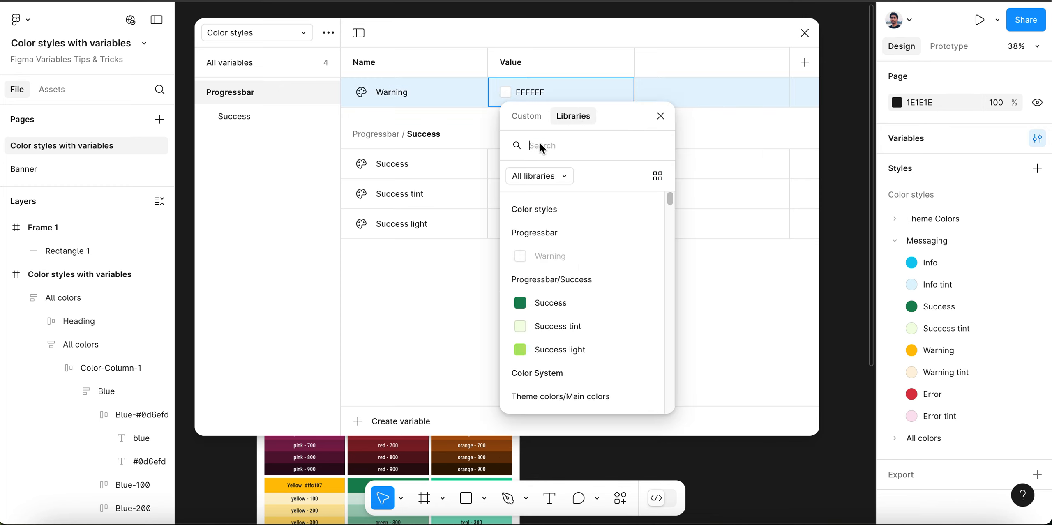
left_click(528, 122)
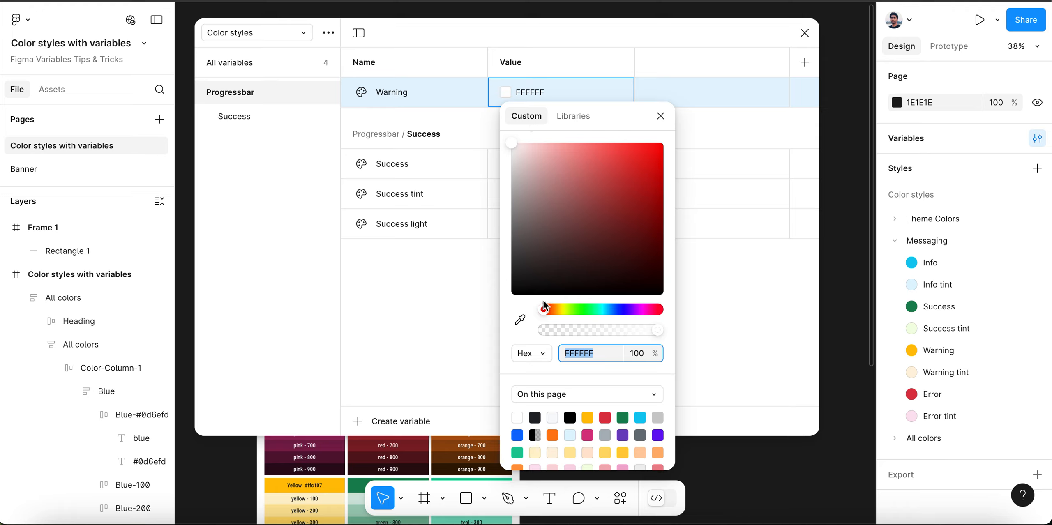
left_click(587, 417)
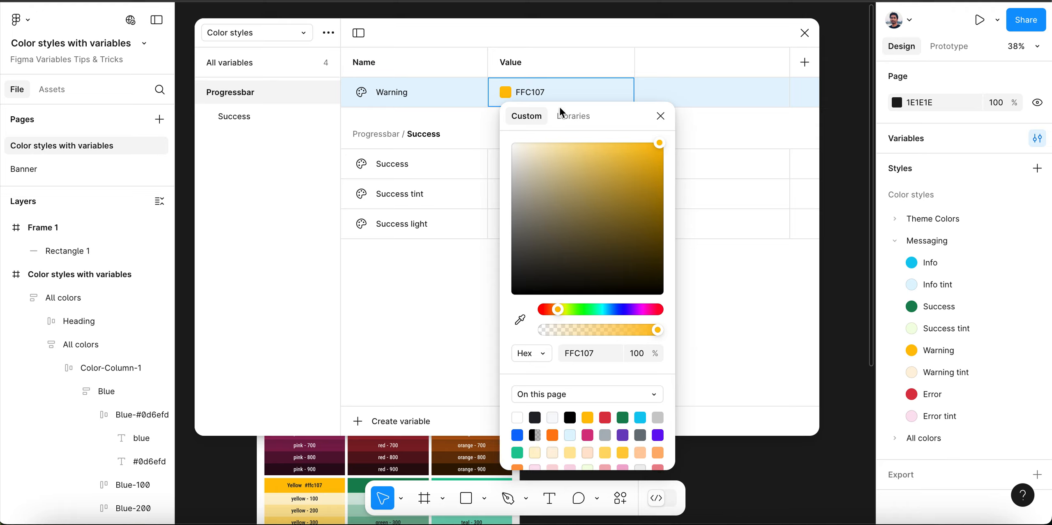
mouse_move(658, 145)
left_mouse_down()
mouse_move(646, 169)
mouse_move(654, 153)
left_mouse_up()
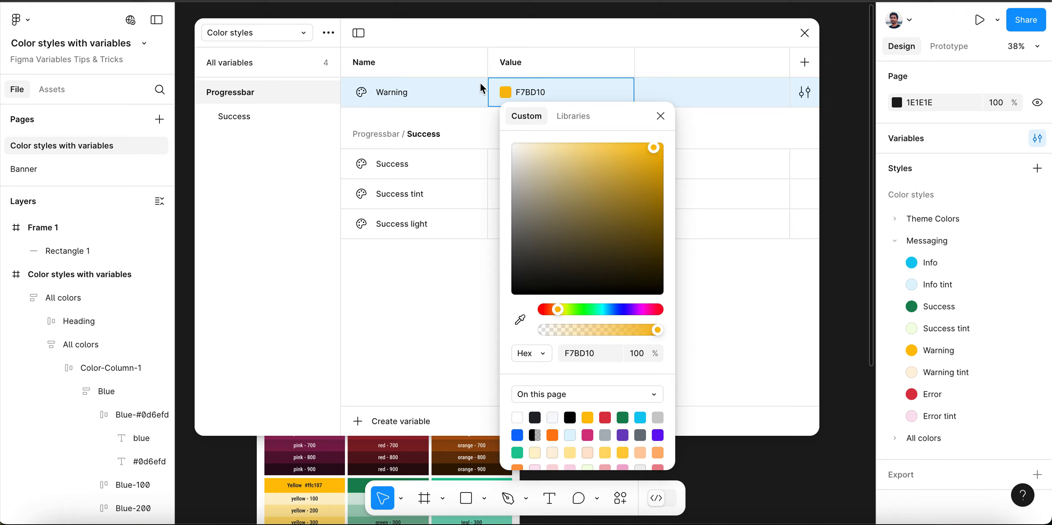
Step: Link the Warning variable's value to the Warning color from the Messaging/Warning group
left_click(533, 90)
left_click(505, 92)
left_click(573, 115)
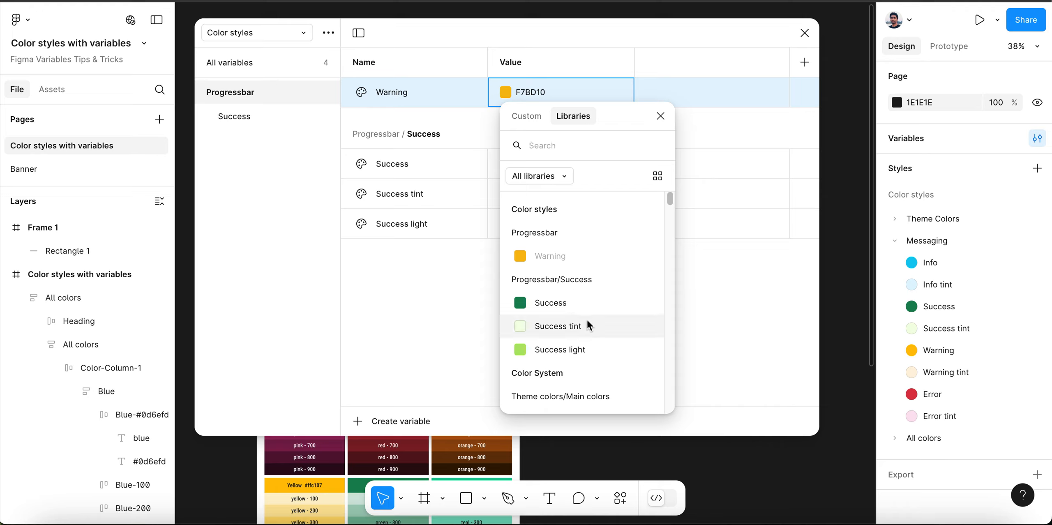
scroll(585, 312, "down", 1)
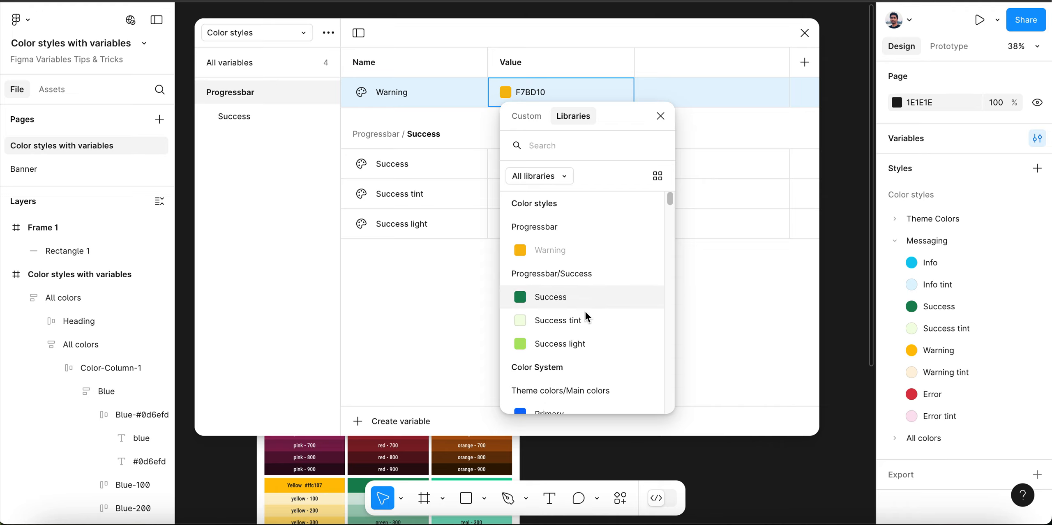
scroll(586, 312, "down", 5)
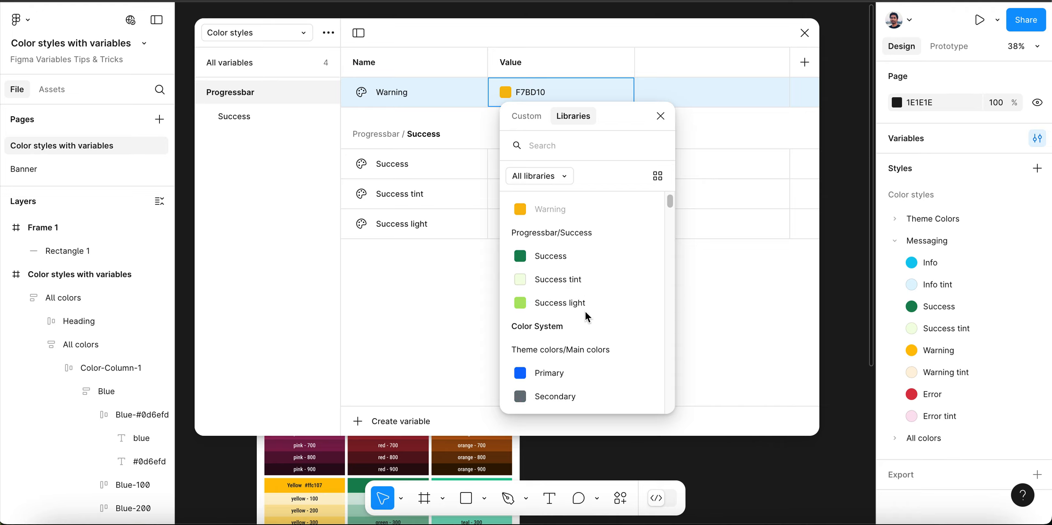
scroll(585, 311, "down", 10)
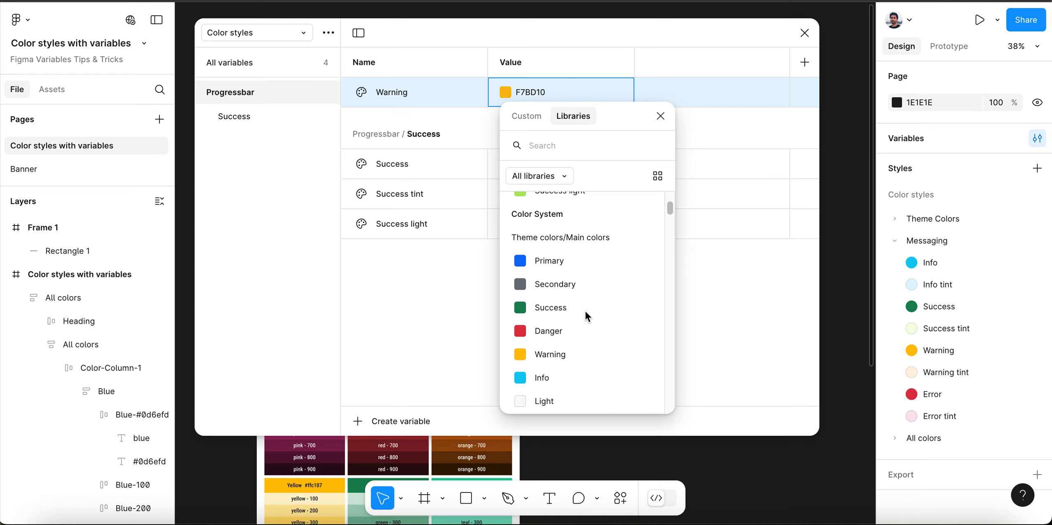
scroll(585, 311, "down", 20)
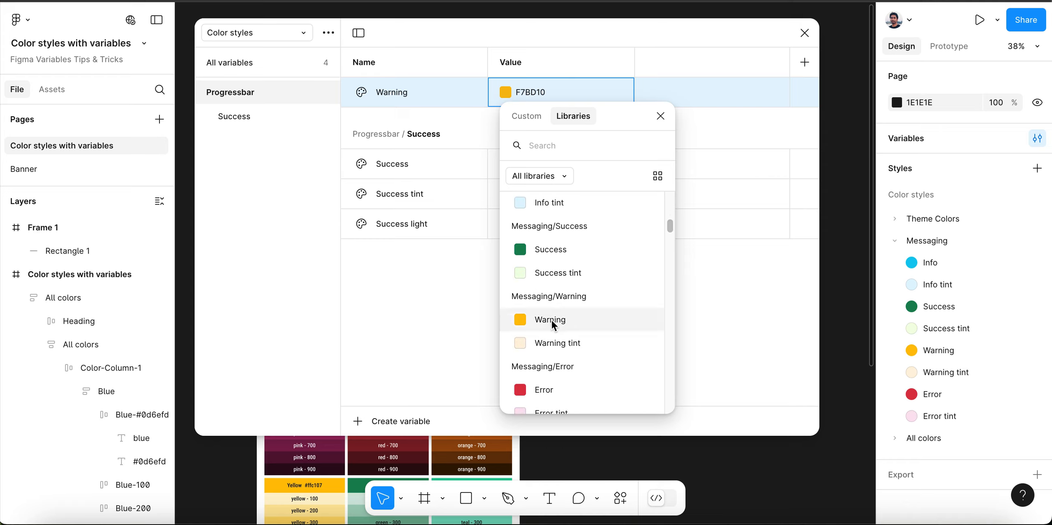
left_click(558, 318)
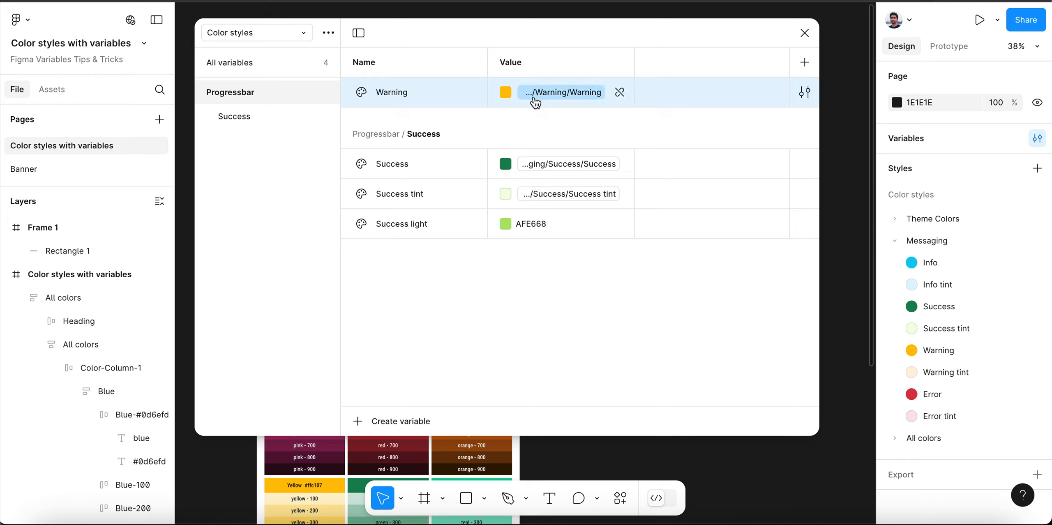
Step: Duplicate the Warning variable as Warning tint and link the copy to the Warning tint color from the Messaging/Warning group
right_click(462, 99)
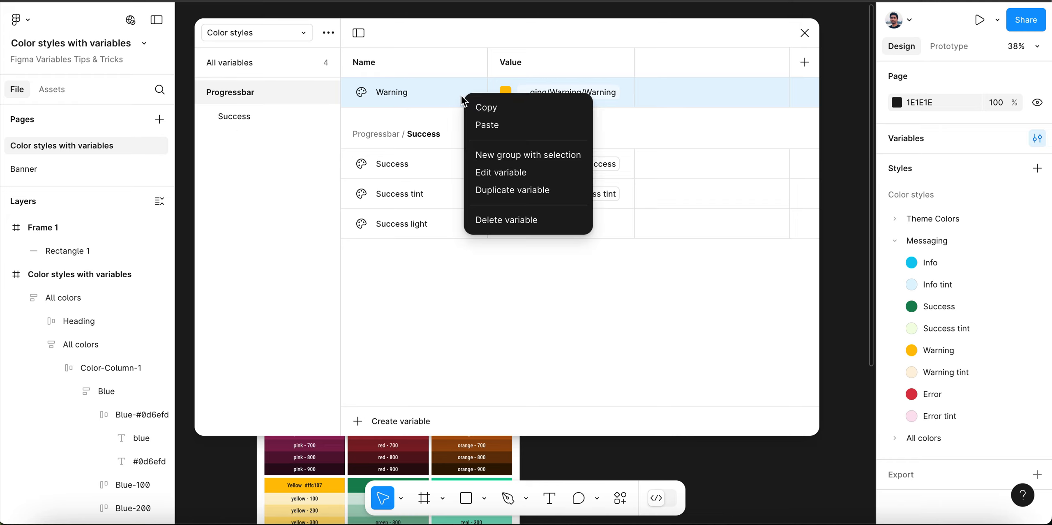
left_click(487, 190)
left_click(419, 120)
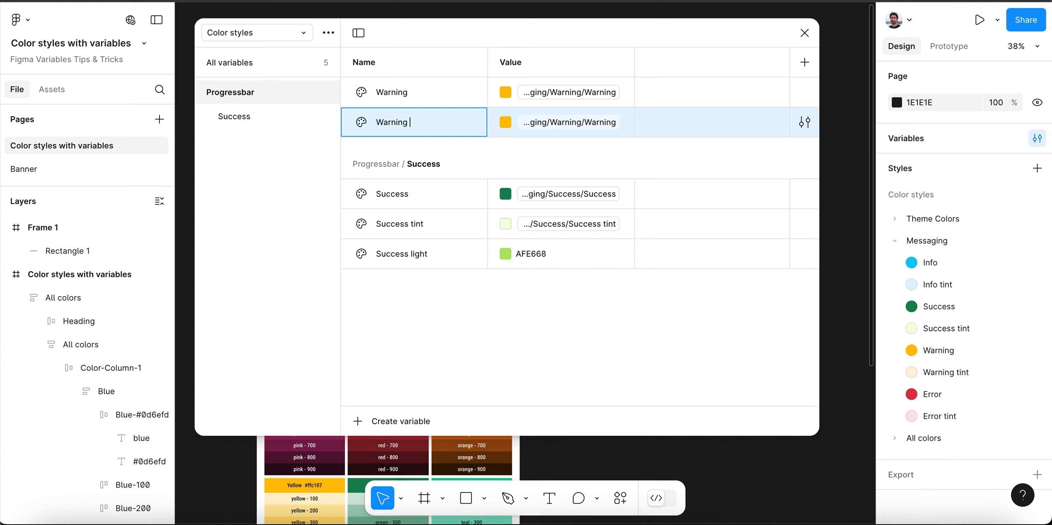
type("tint")
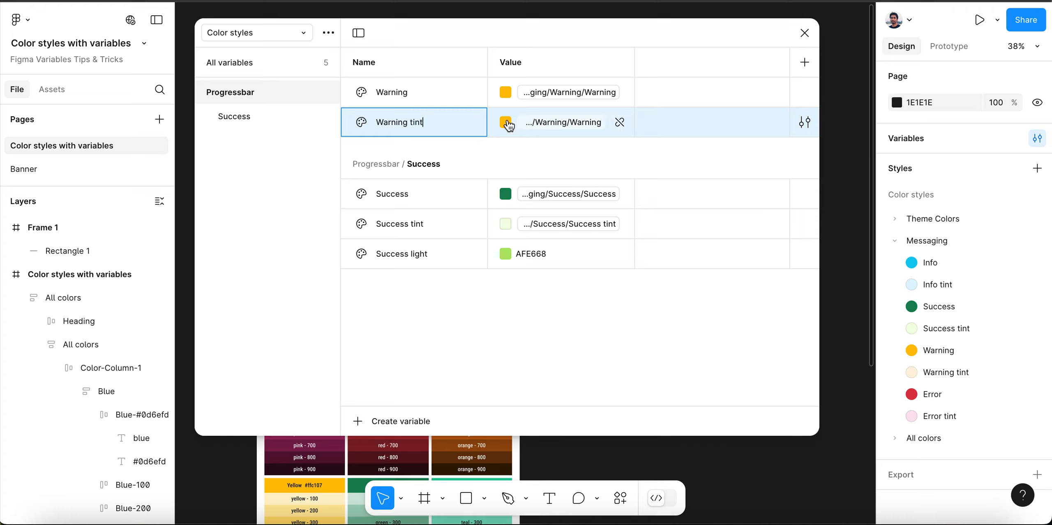
left_click(562, 122)
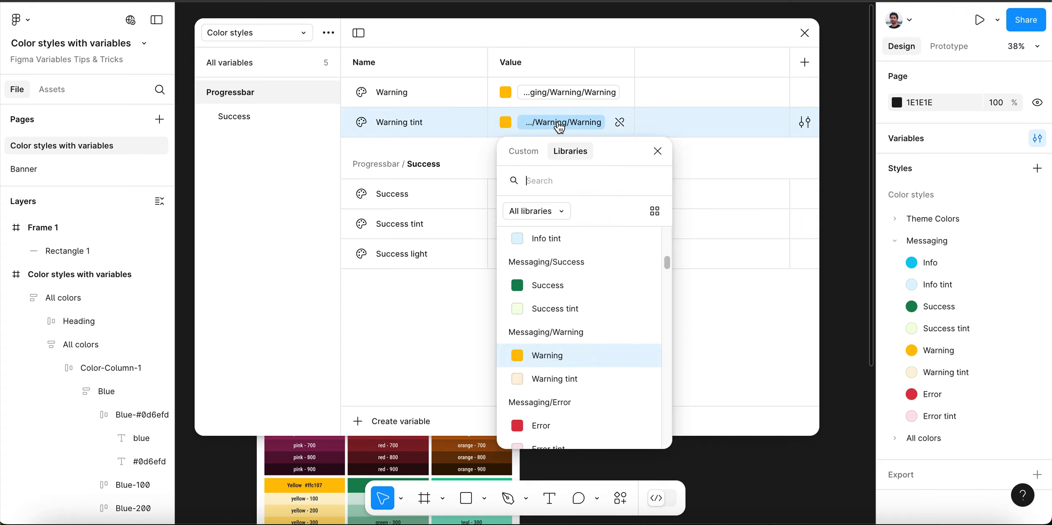
left_click(579, 382)
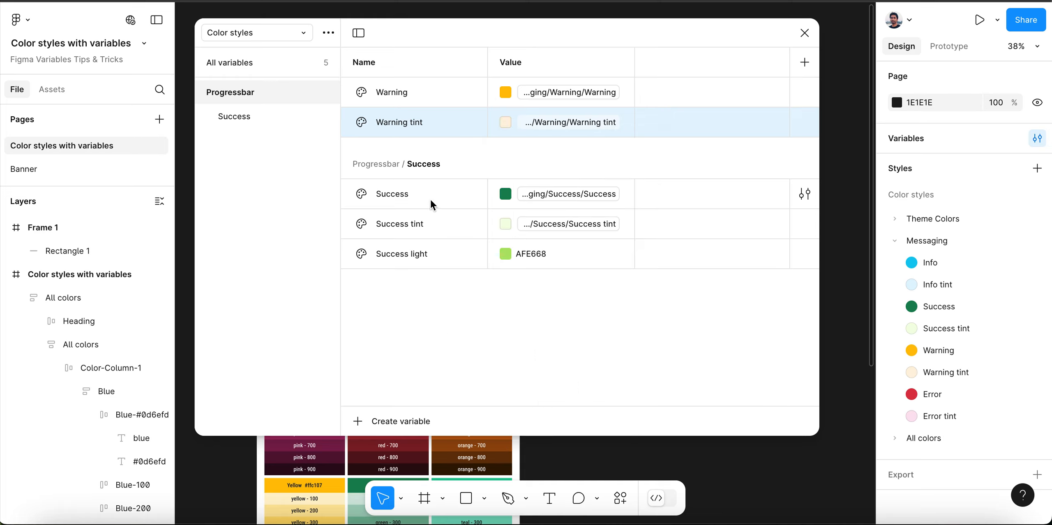
Step: Group the Warning and Warning tint variables in a new Progressbar subgroup named Warning
left_click(426, 94, "shift")
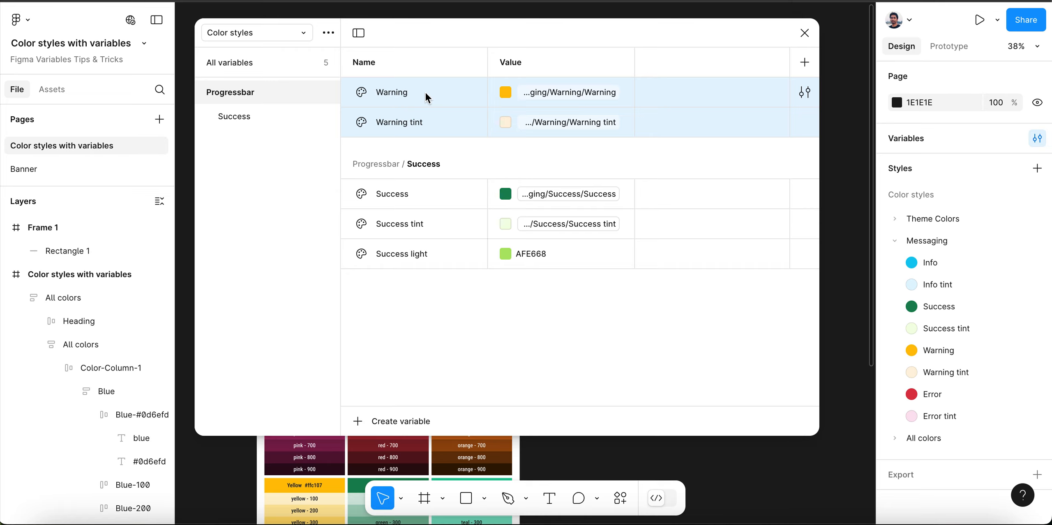
right_click(426, 92)
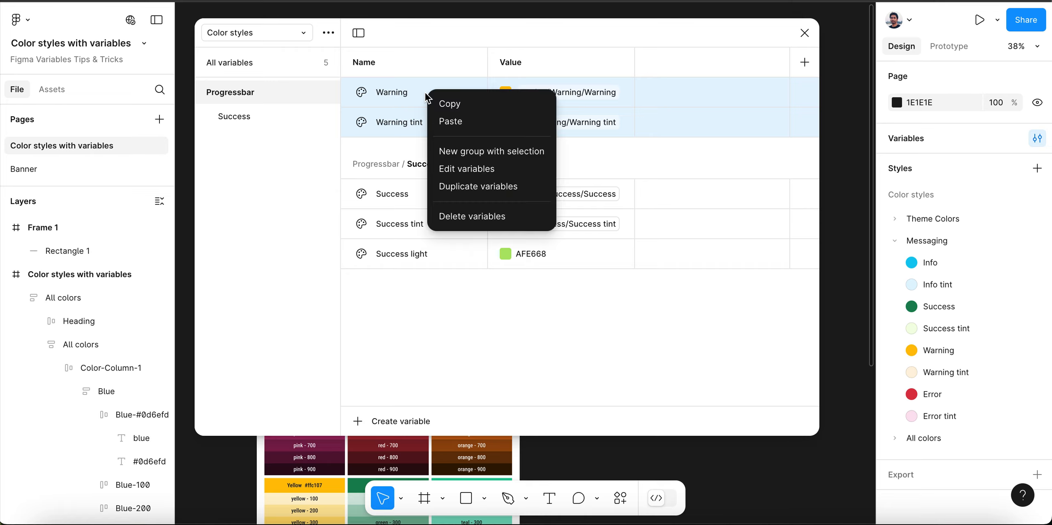
left_click(470, 154)
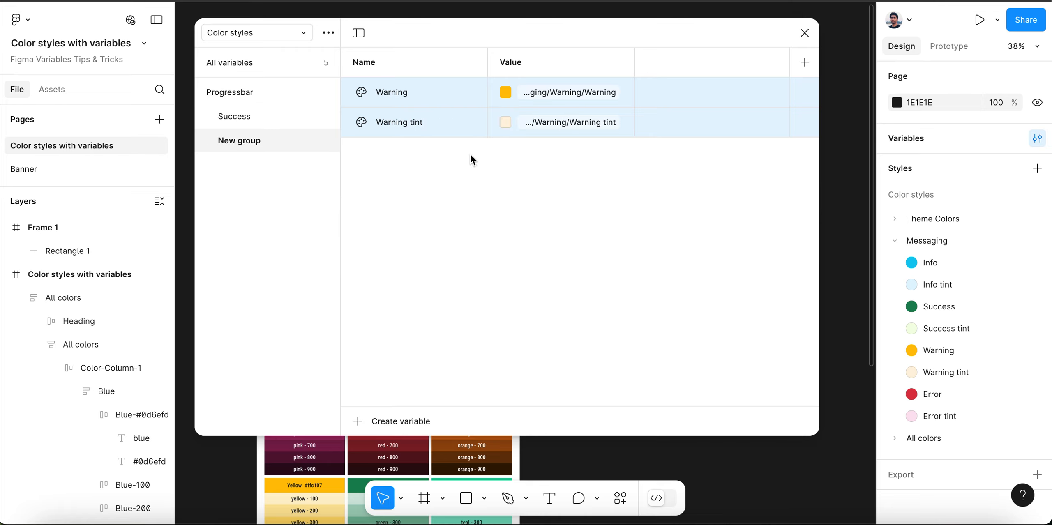
double_click(244, 140)
type("W")
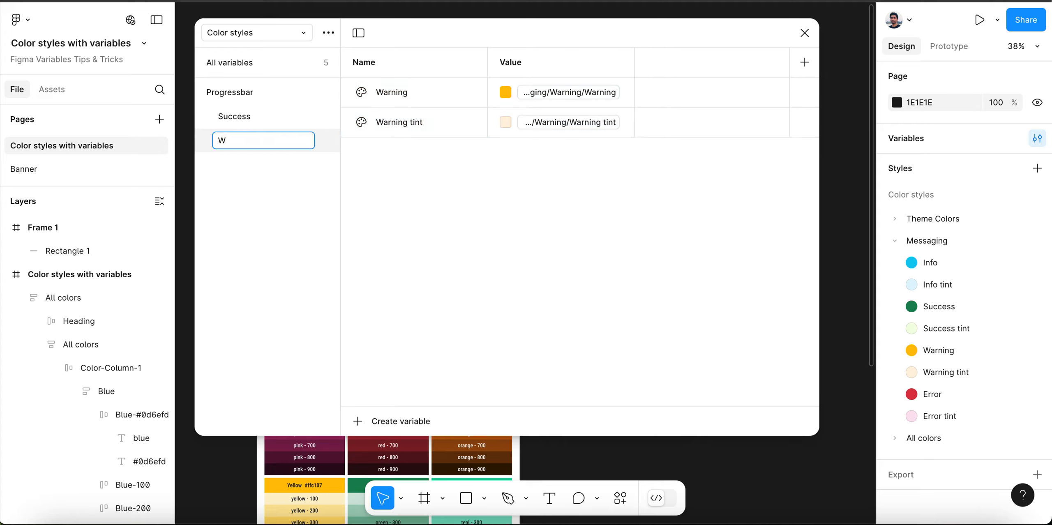
type("arning")
key("Return")
Step: Create a new color variable named Error directly in the Progressbar group
left_click(227, 116)
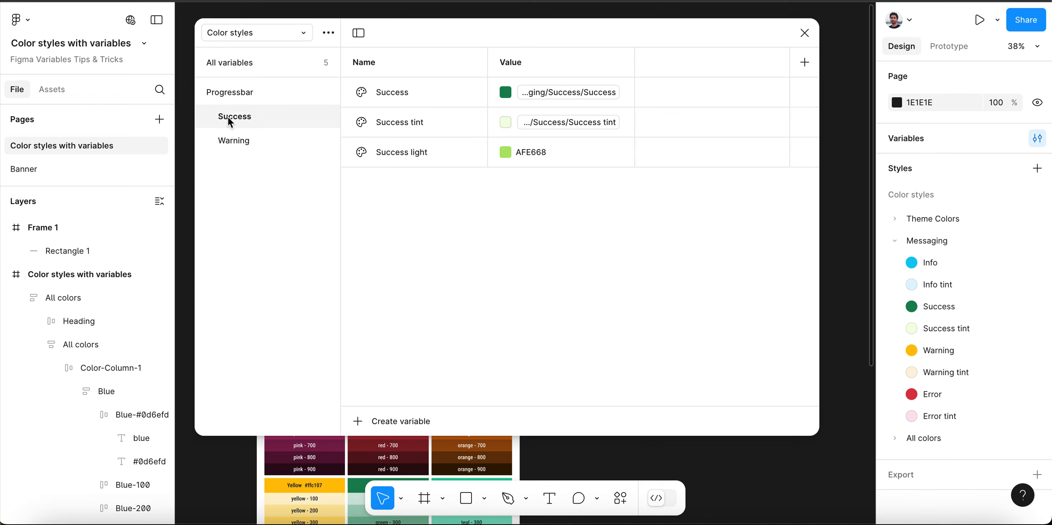
left_click(232, 147)
left_click(238, 98)
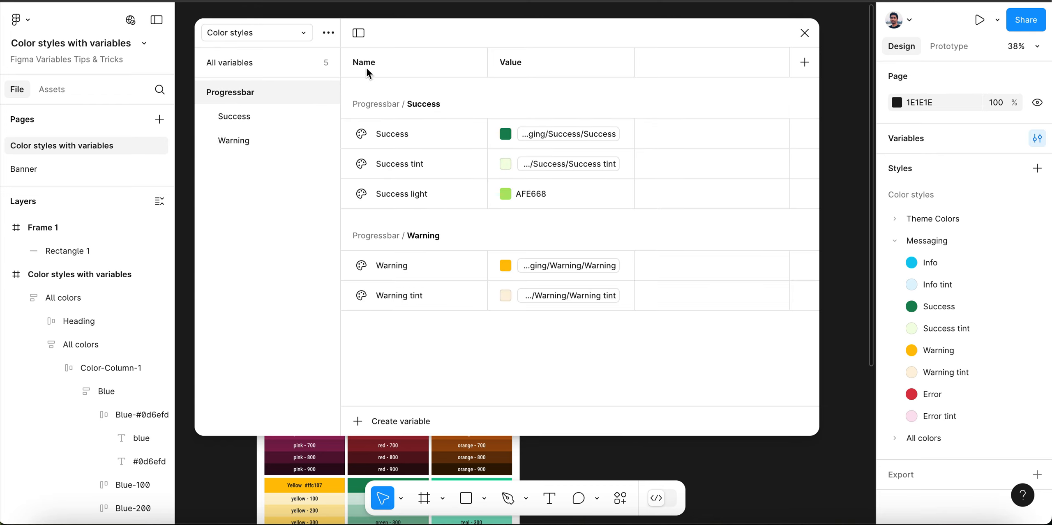
left_click(392, 419)
type("E")
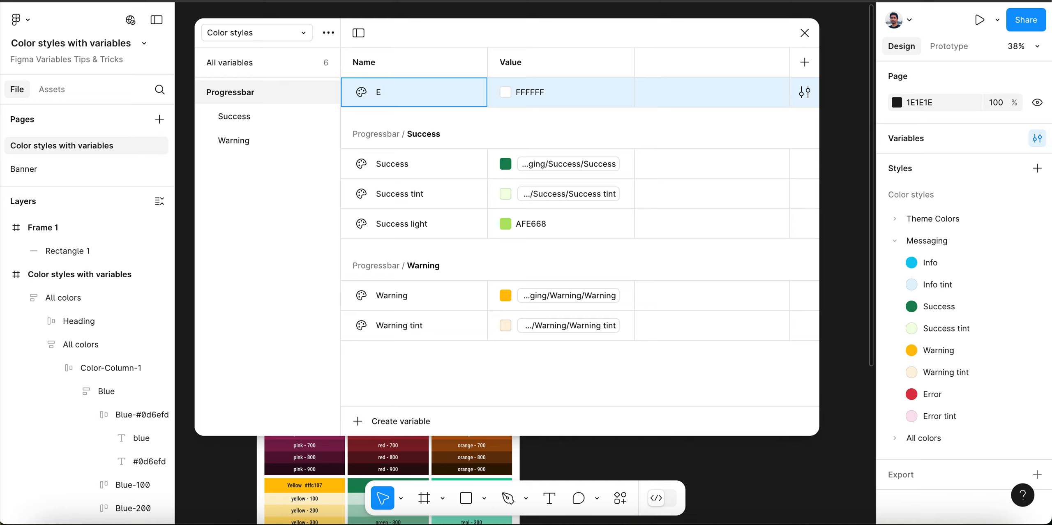
type("rror")
key("Return")
Step: Link the Error variable's value to the Error color from the Messaging/Error group
left_click(505, 91)
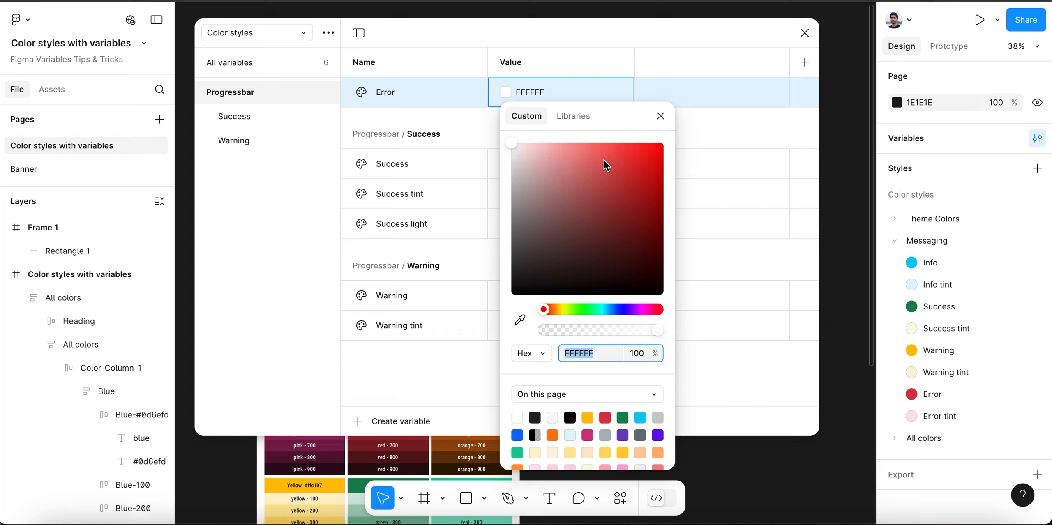
left_click(572, 116)
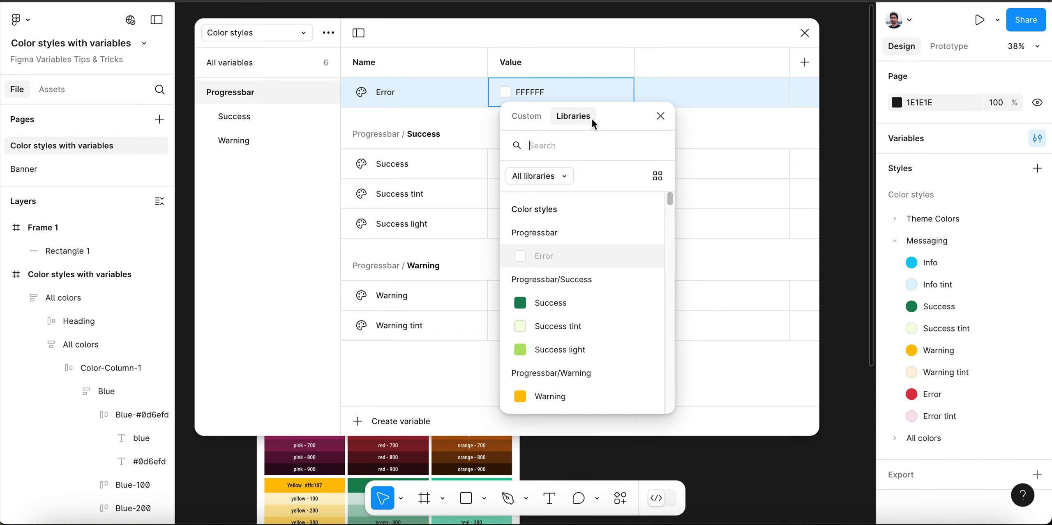
scroll(594, 296, "down", 3)
scroll(594, 296, "down", 3)
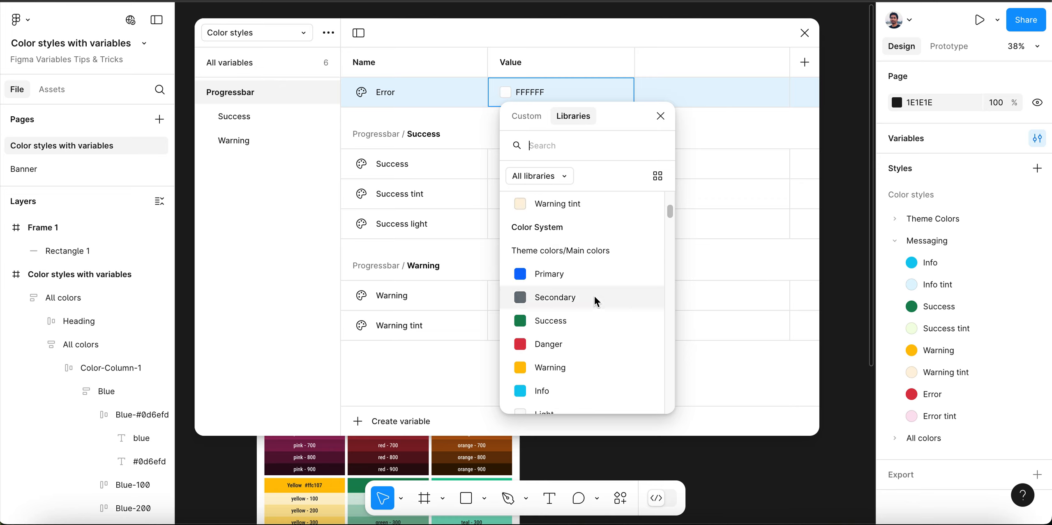
scroll(564, 324, "down", 3)
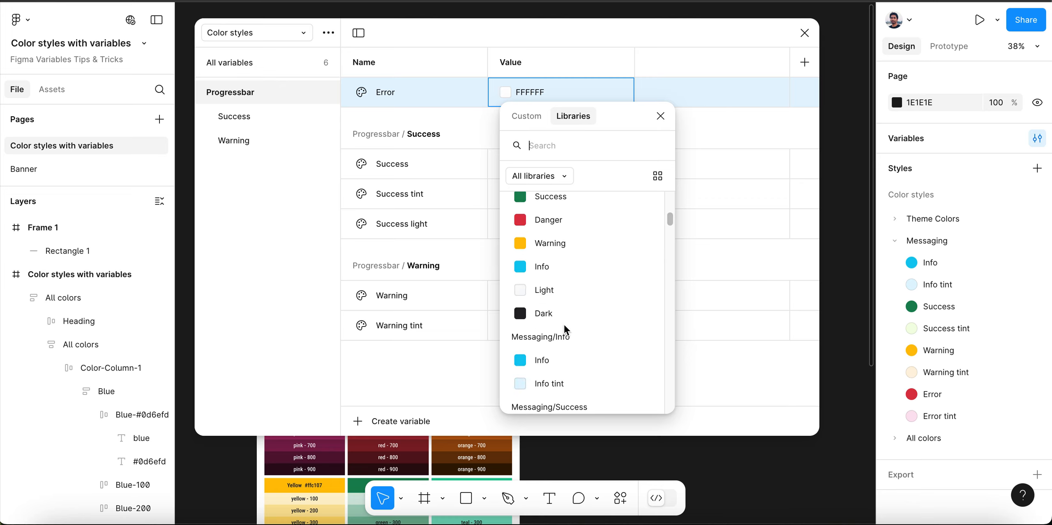
scroll(560, 332, "down", 3)
scroll(558, 332, "down", 3)
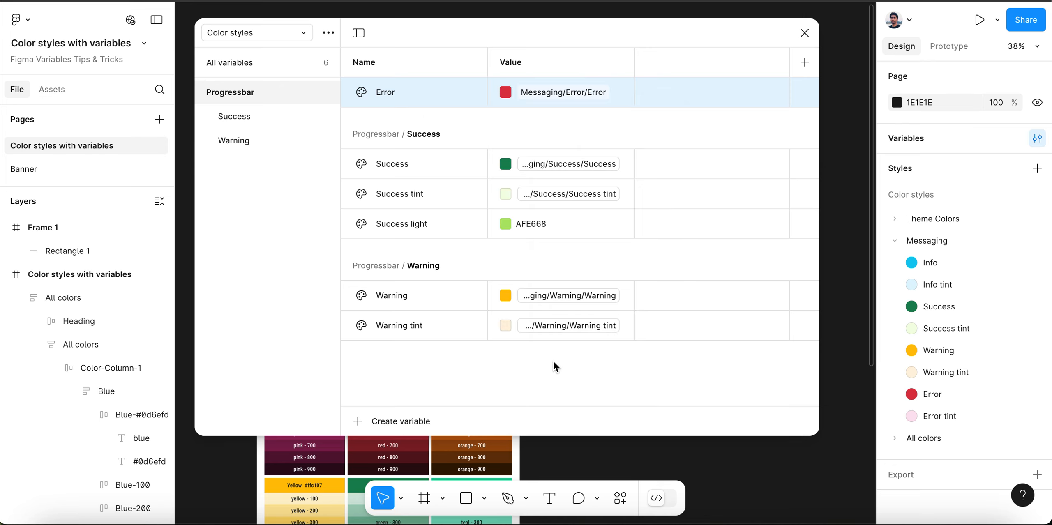
Step: Duplicate the Error variable as Error tint and link the copy to the Error tint color from the Messaging/Error group
left_click(553, 361)
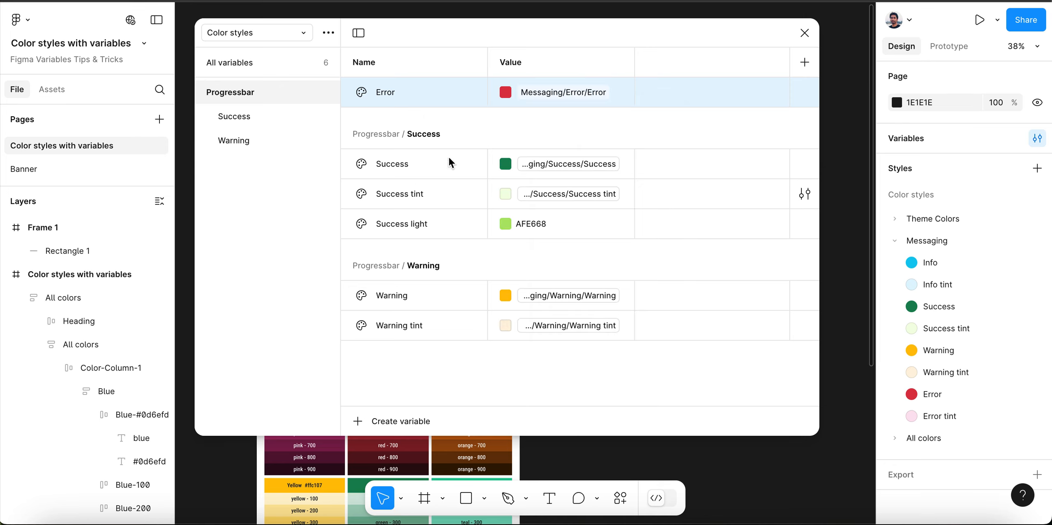
right_click(459, 89)
left_click(496, 184)
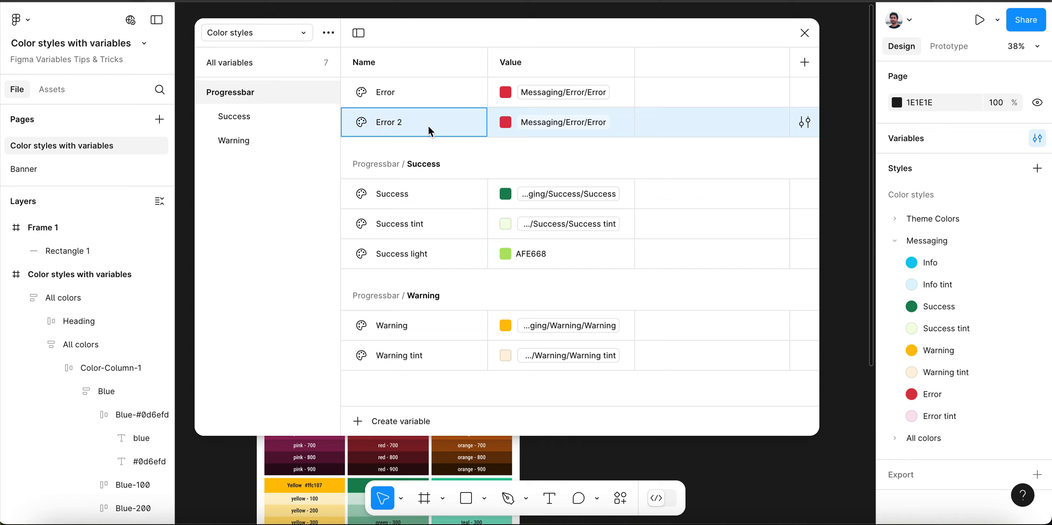
type("tint")
key("Return")
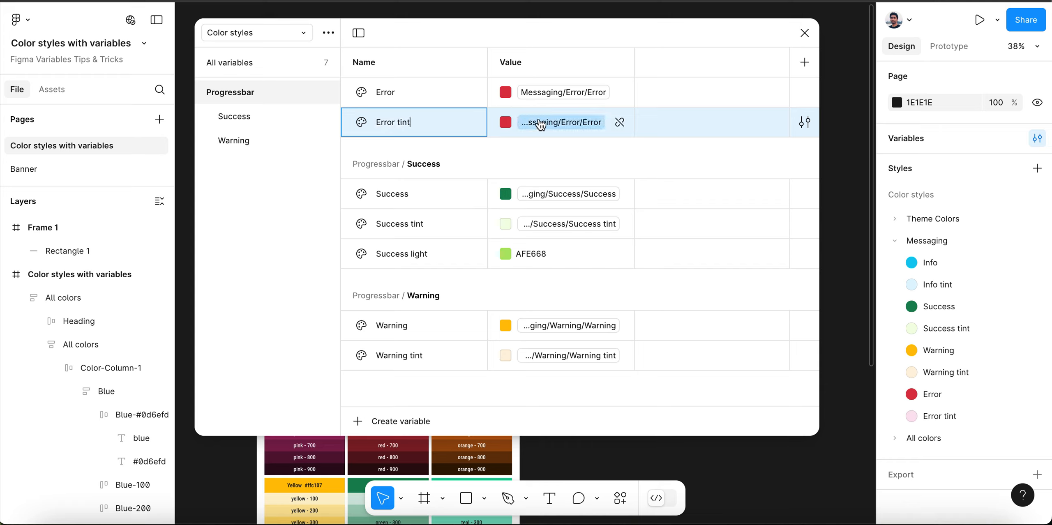
left_click(534, 122)
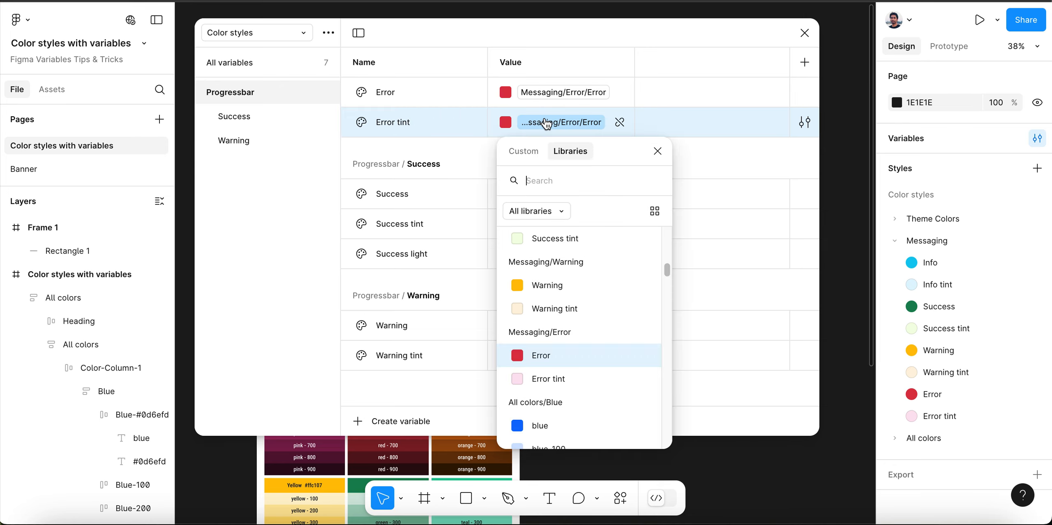
left_click(548, 379)
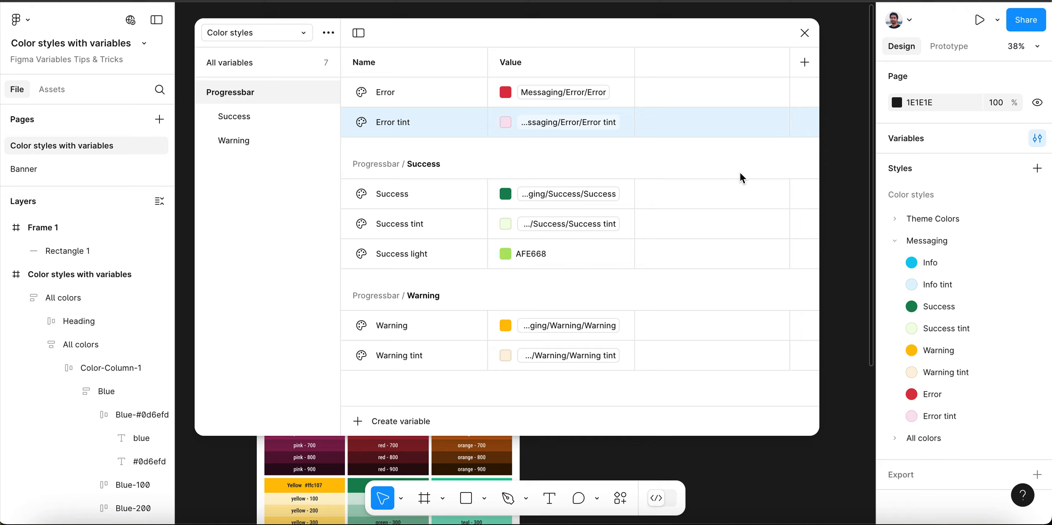
Step: Group the Error and Error tint variables in a new Progressbar subgroup named Error
left_click(425, 95, "shift")
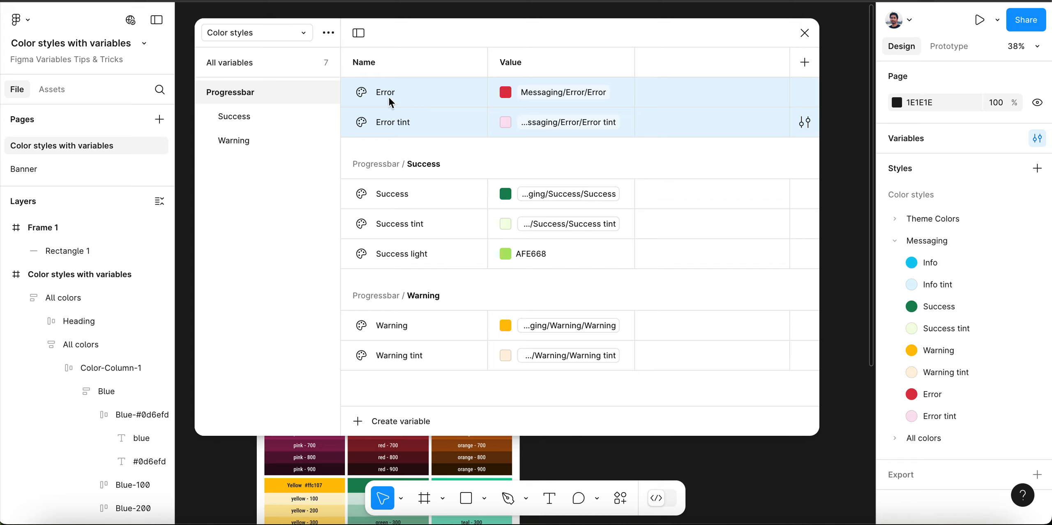
right_click(447, 96)
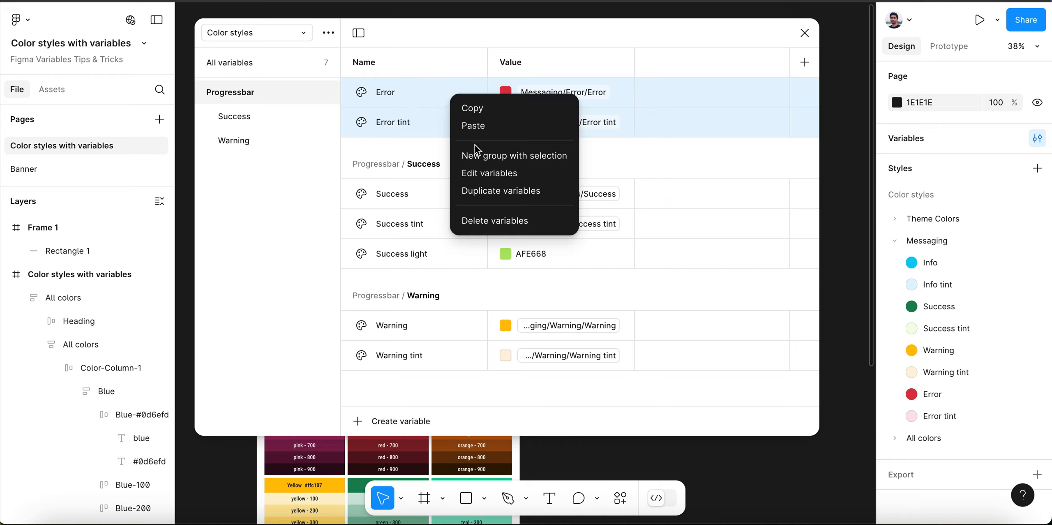
left_click(479, 157)
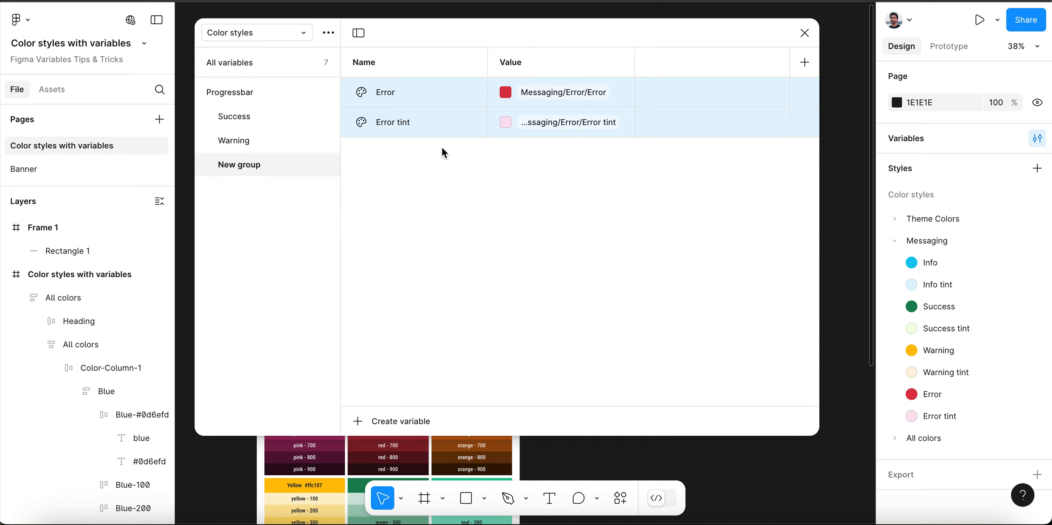
double_click(246, 165)
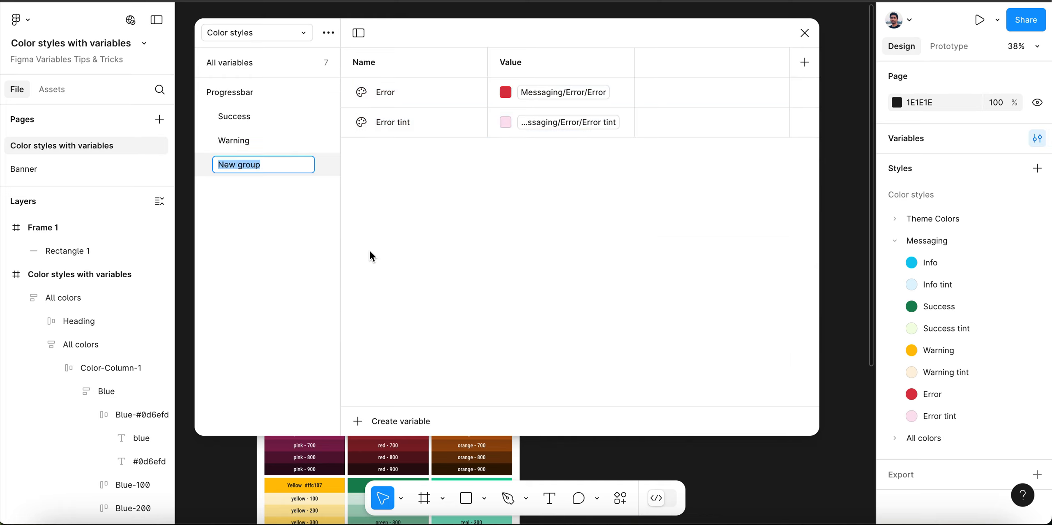
type("Error")
key("Return")
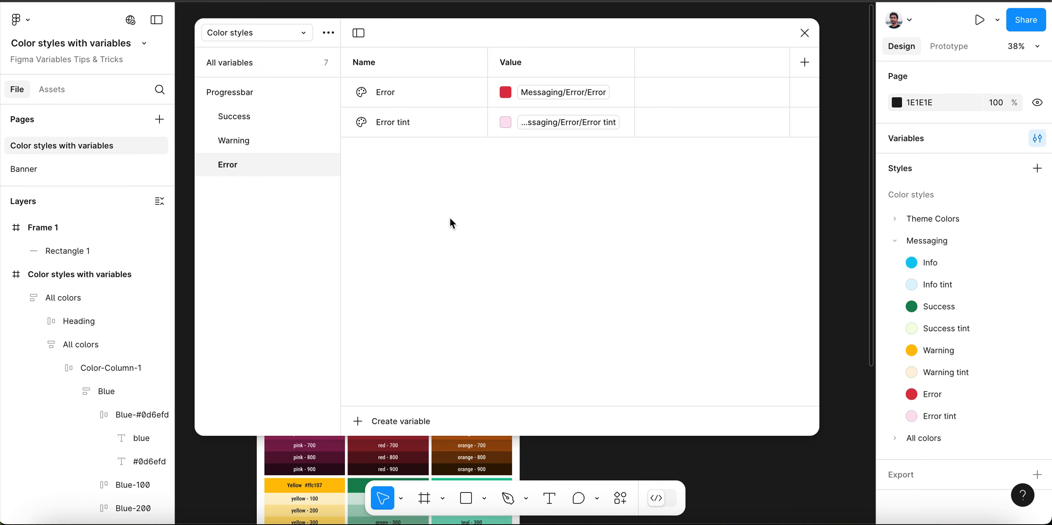
Step: Review the variables of all Progressbar subgroups and close the variables window
left_click(238, 93)
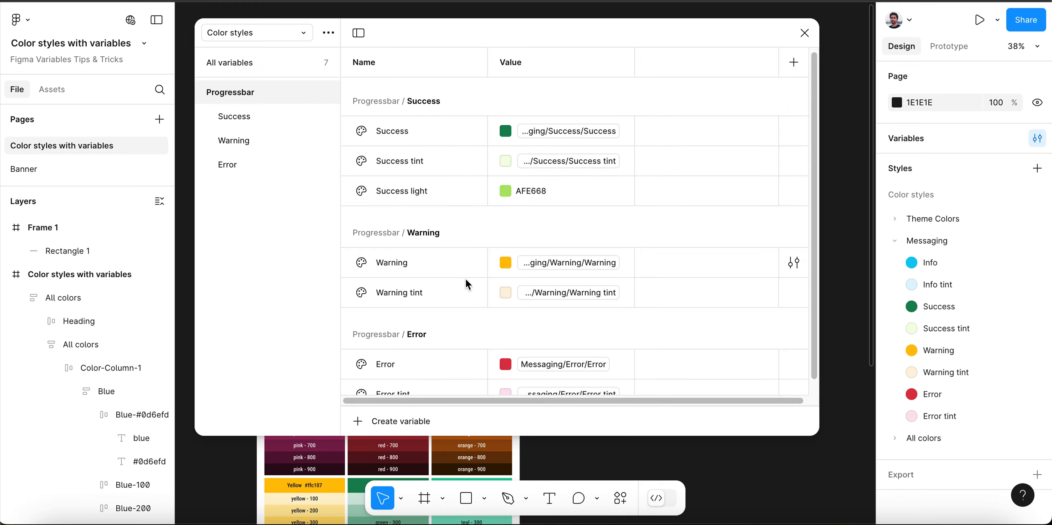
scroll(466, 279, "down", 1)
scroll(441, 160, "up", 1)
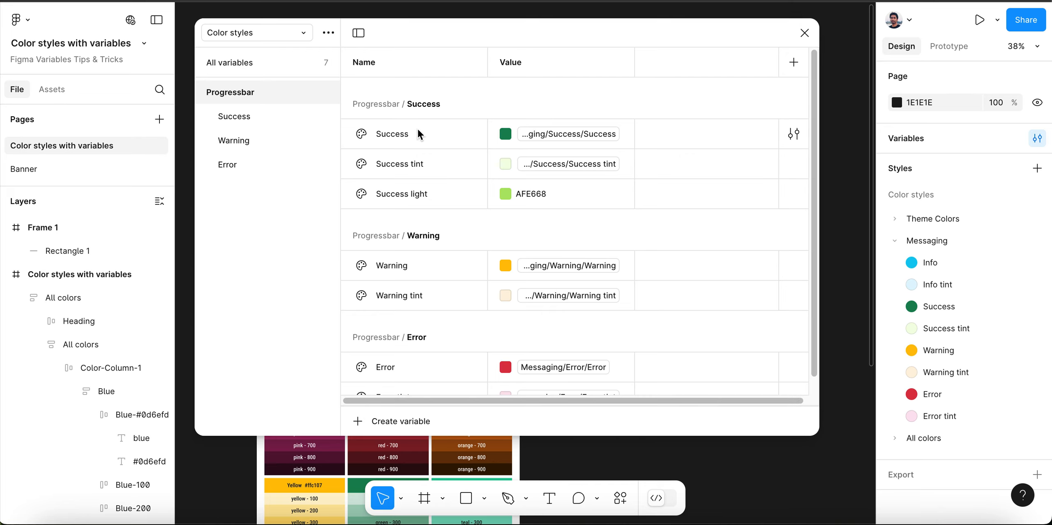
scroll(484, 252, "down", 1)
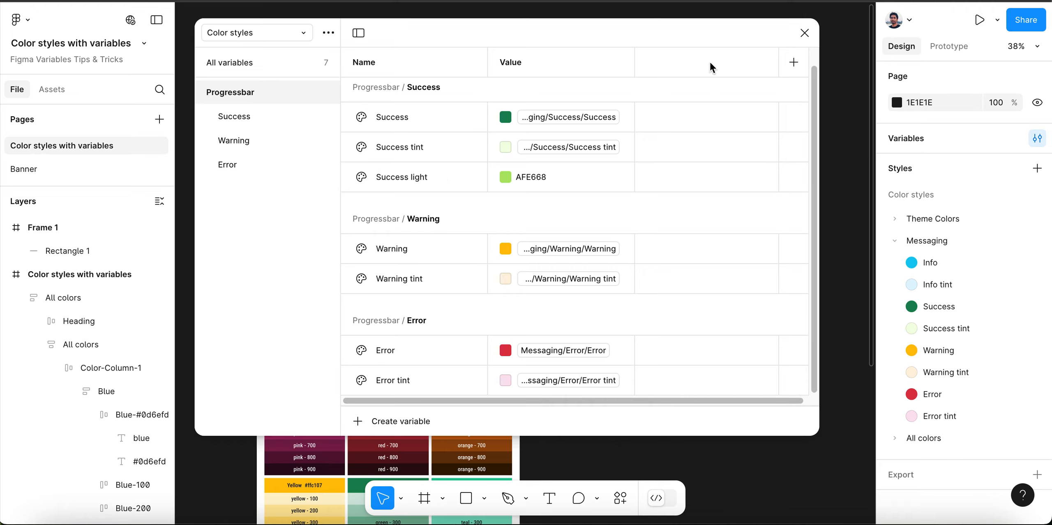
left_click(804, 33)
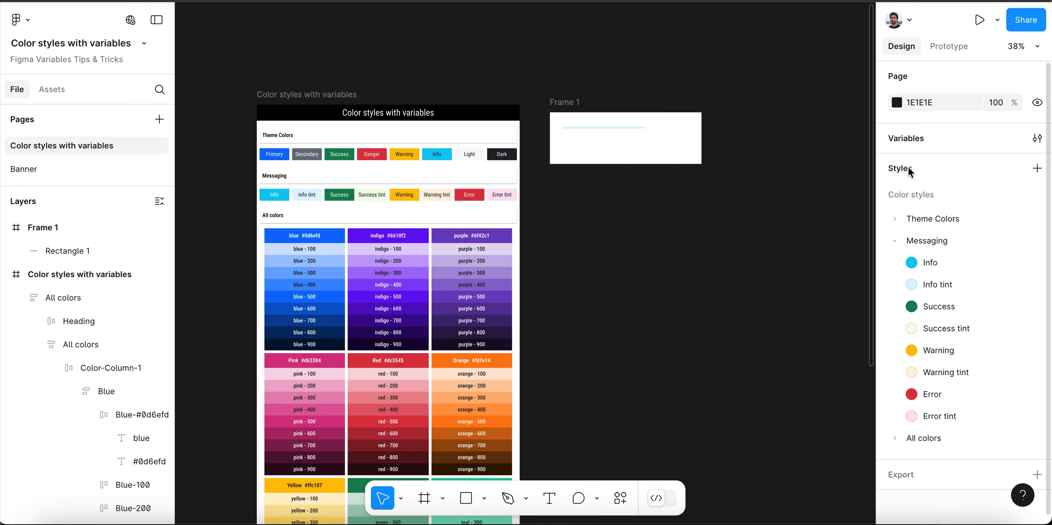
Step: Create a new color style named Progressbar/Success with the default fill
left_click(1037, 169)
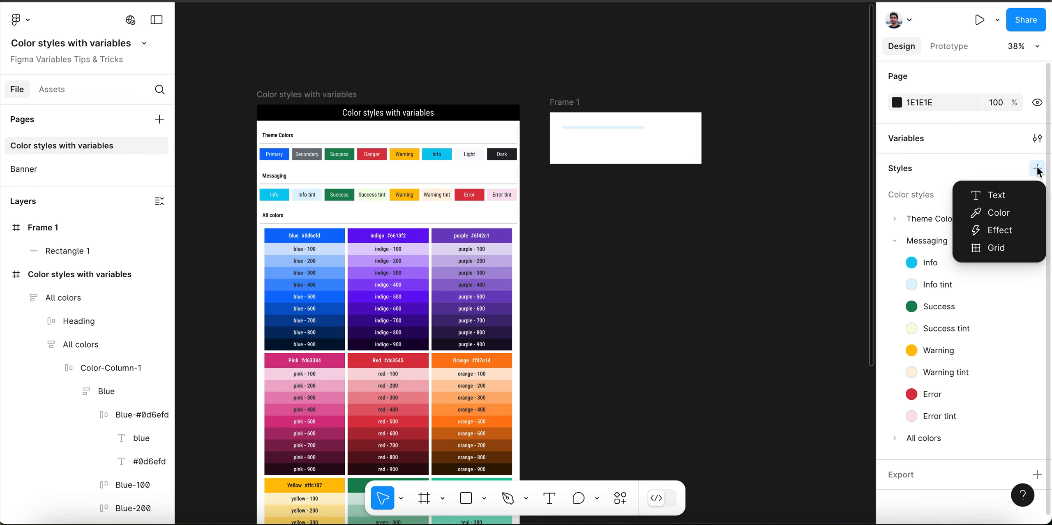
left_click(1002, 214)
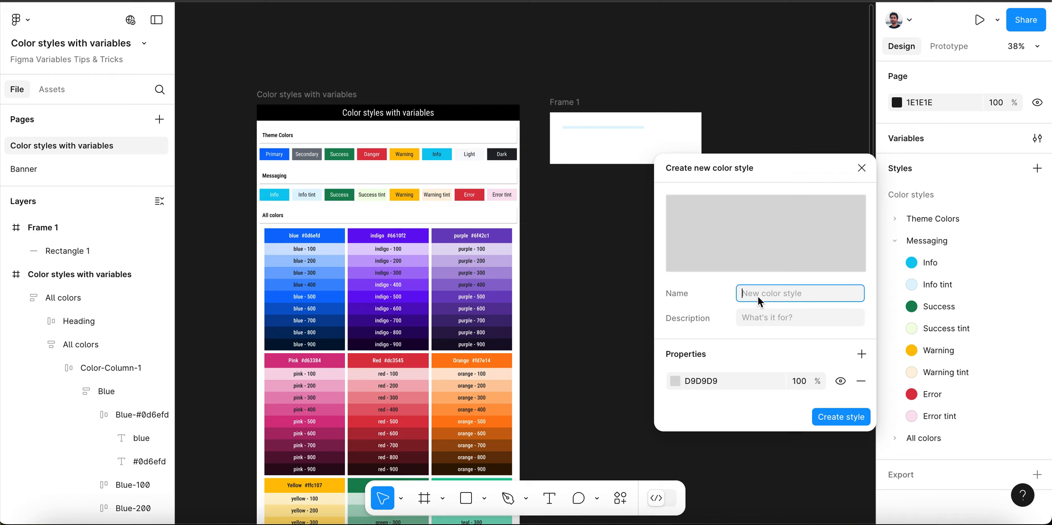
type("Progressbar")
type("/Success")
left_click(836, 418)
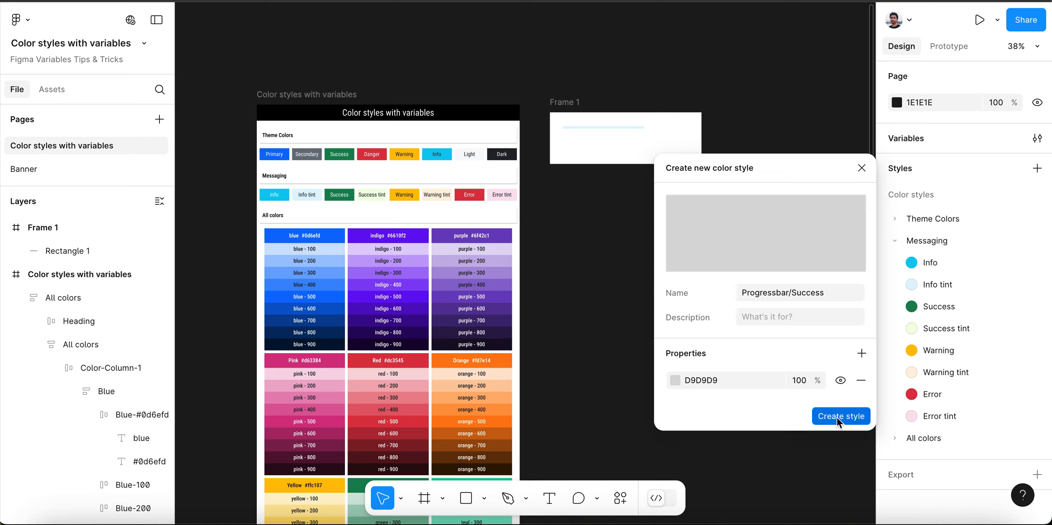
Step: Collapse the Progressbar and Messaging style groups and move Progressbar above Theme Colors in the color styles
scroll(965, 391, "down", 2)
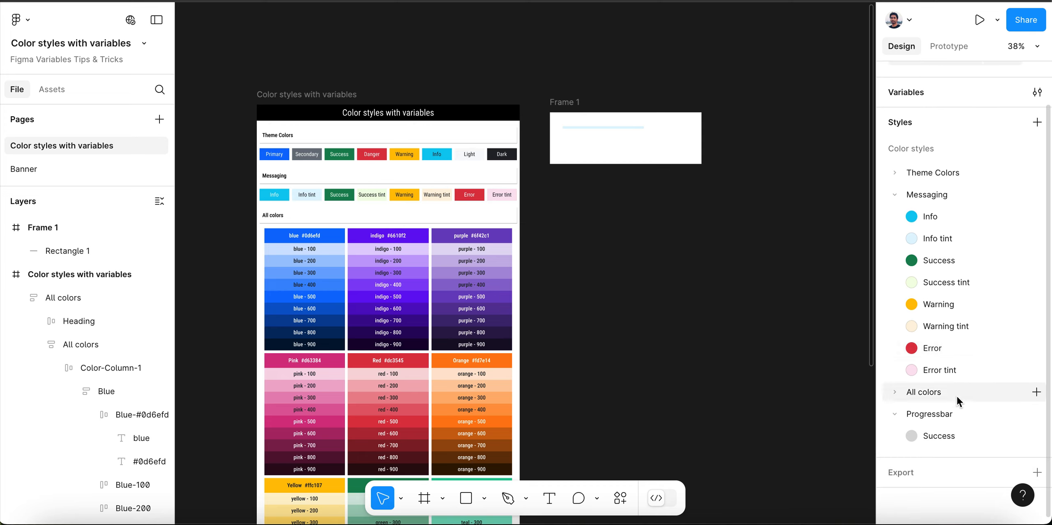
left_click(894, 413)
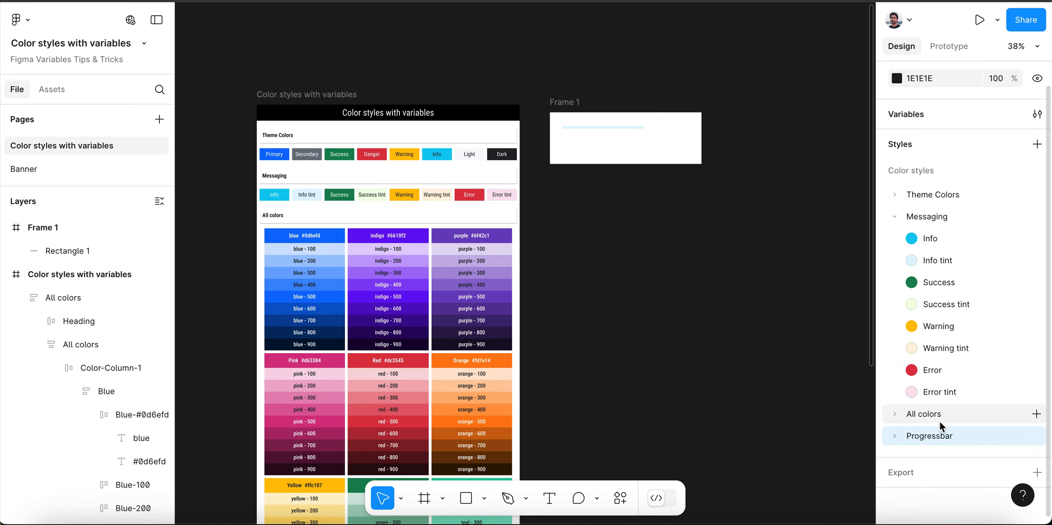
left_click(896, 216)
left_click_drag(933, 286, 949, 204)
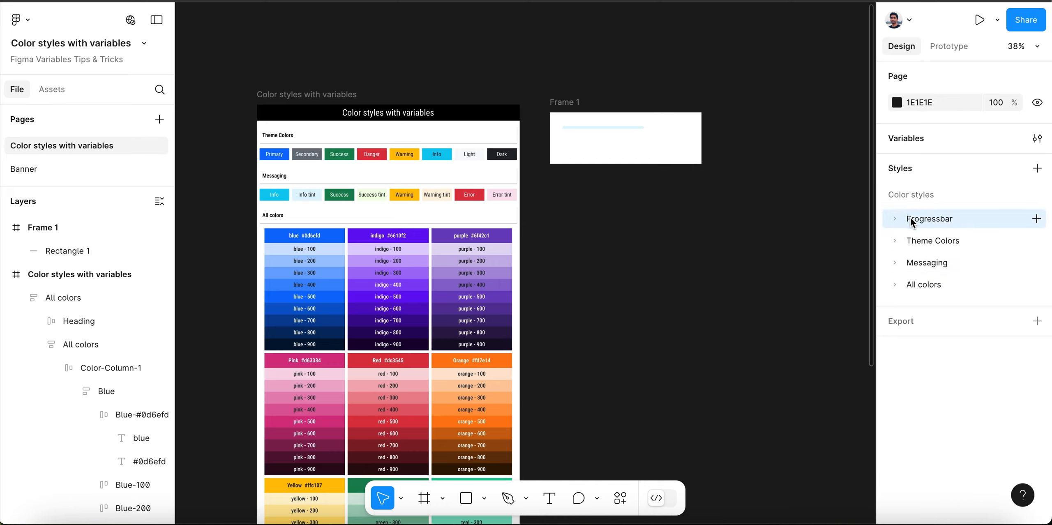
Step: Edit the Progressbar group's Success style so its fill uses the Success variable from Progressbar/Success
left_click(894, 219)
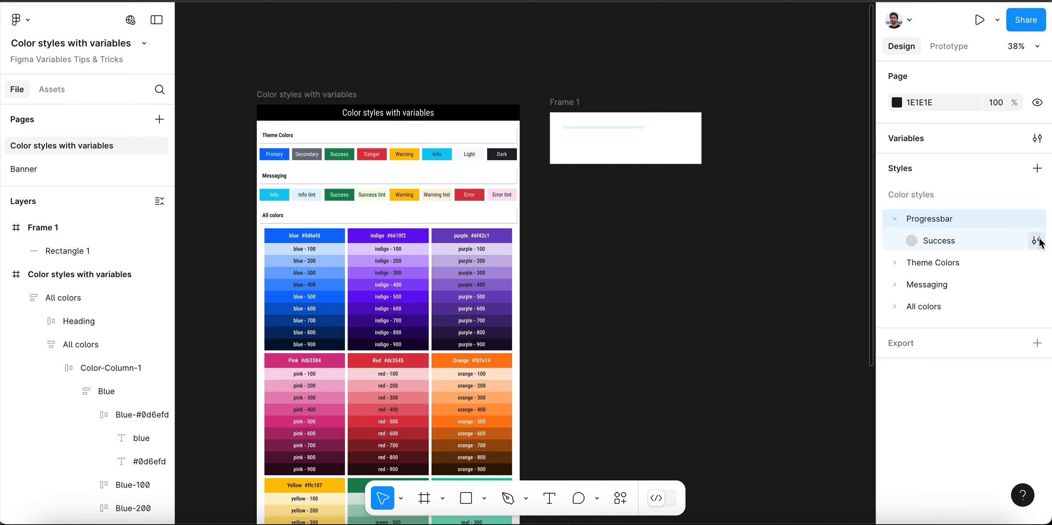
left_click(1037, 240)
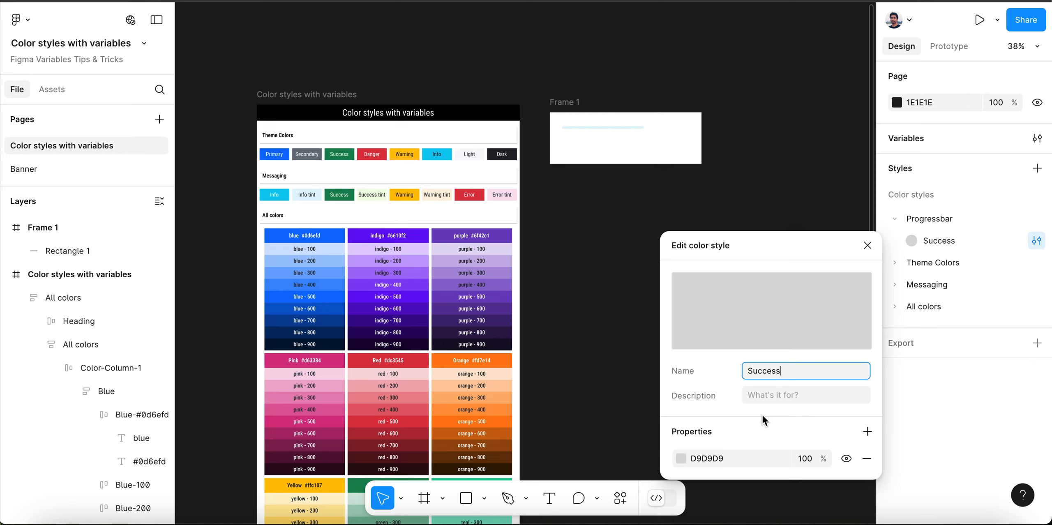
left_click(682, 458)
left_click(545, 127)
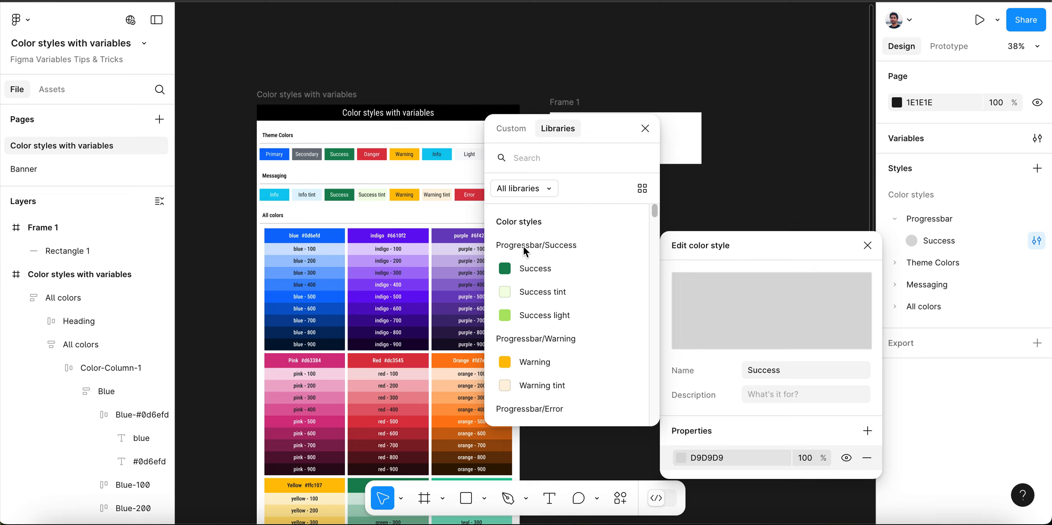
left_click(548, 273)
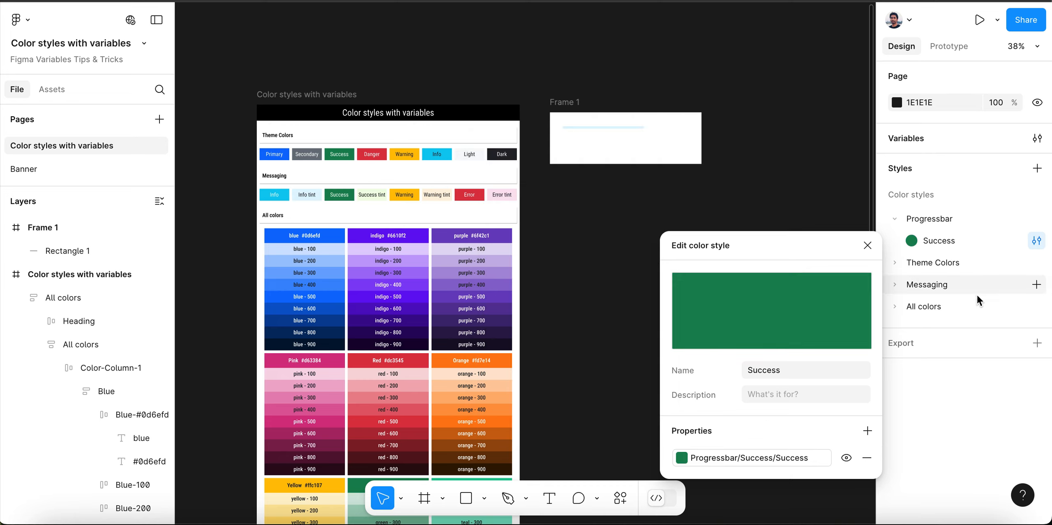
left_click(961, 397)
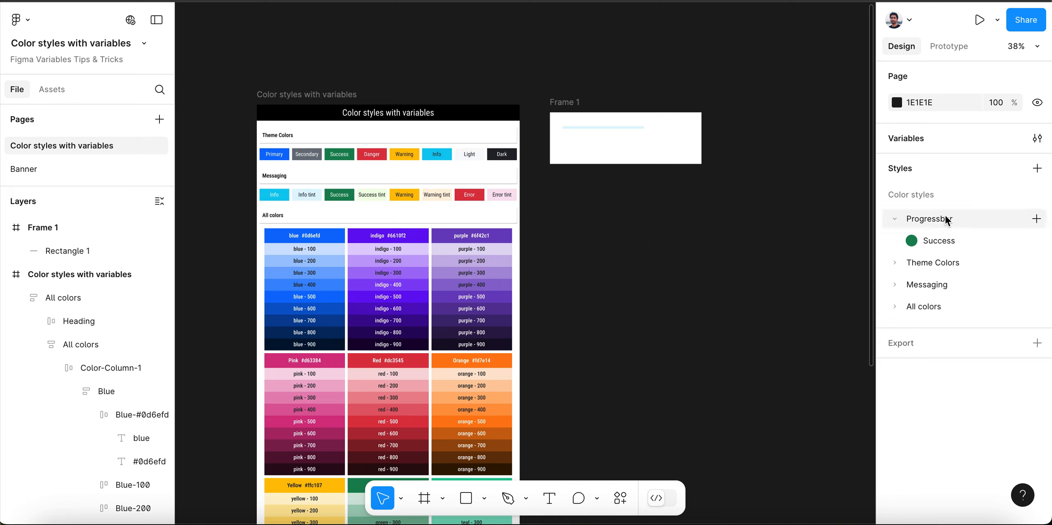
Step: Create a color style named Progressbar/Success tint that uses the Success tint variable from Progressbar/Success
left_click(1035, 219)
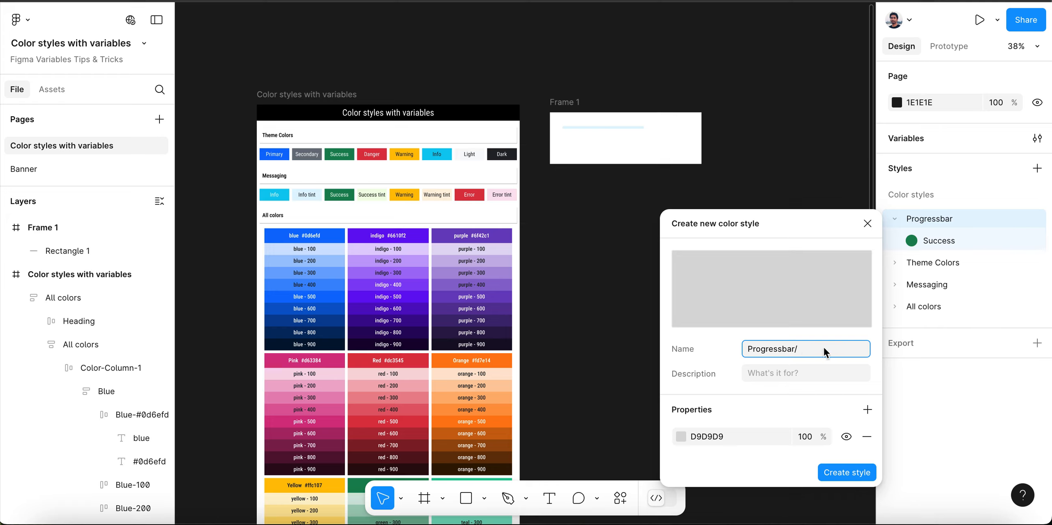
type("Success tint")
left_click(683, 436)
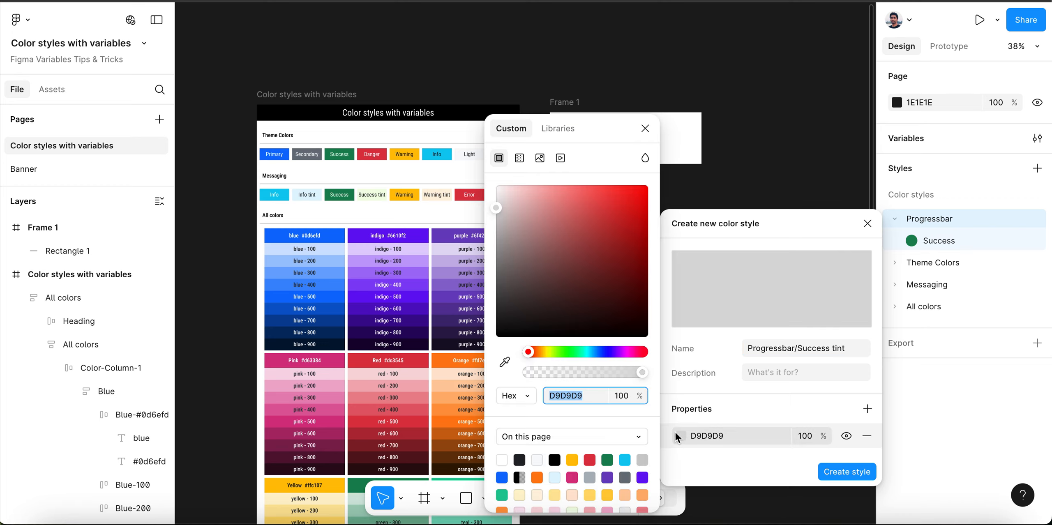
left_click(567, 131)
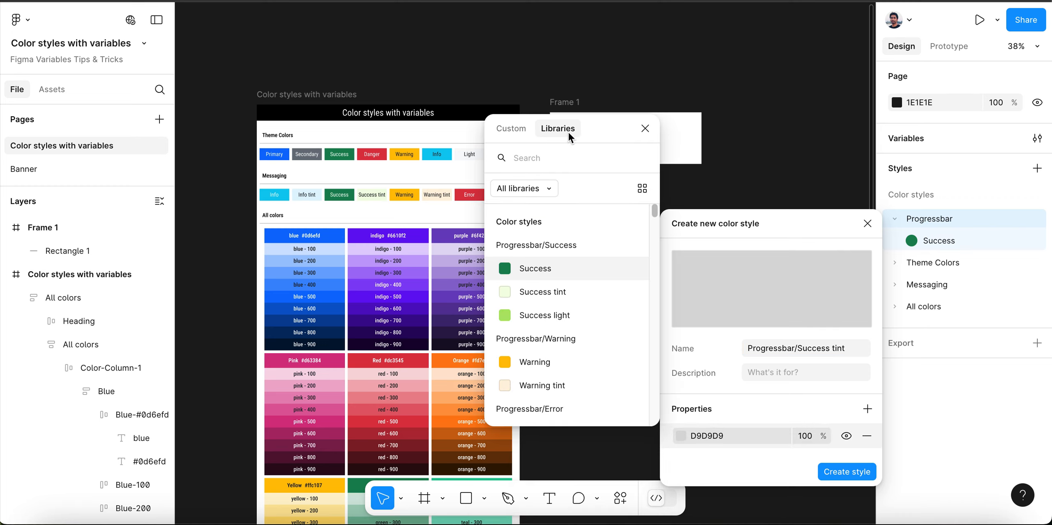
left_click(548, 296)
left_click(838, 470)
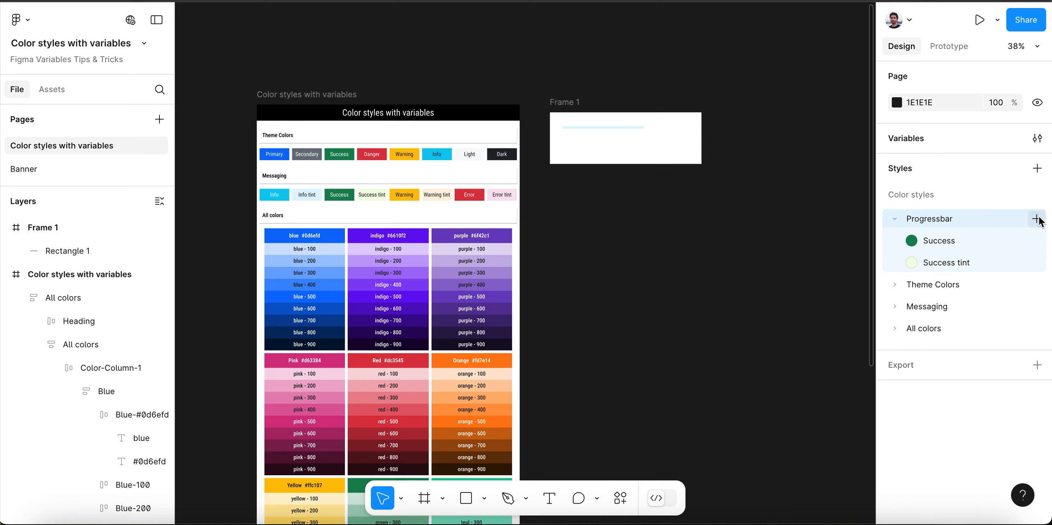
Step: Create a color style named Progressbar/Error that uses the Error variable from Progressbar/Error
left_click(1036, 219)
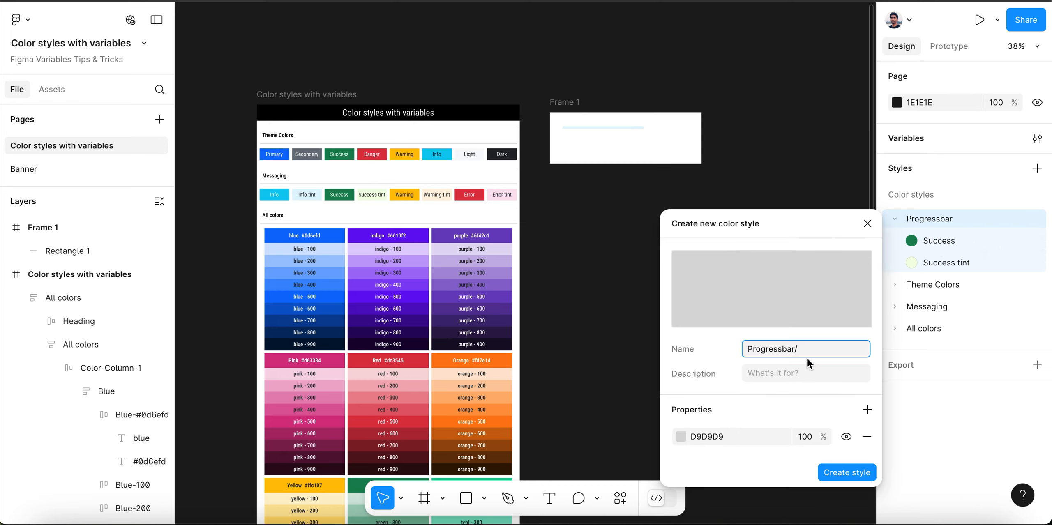
type("Error")
left_click(681, 437)
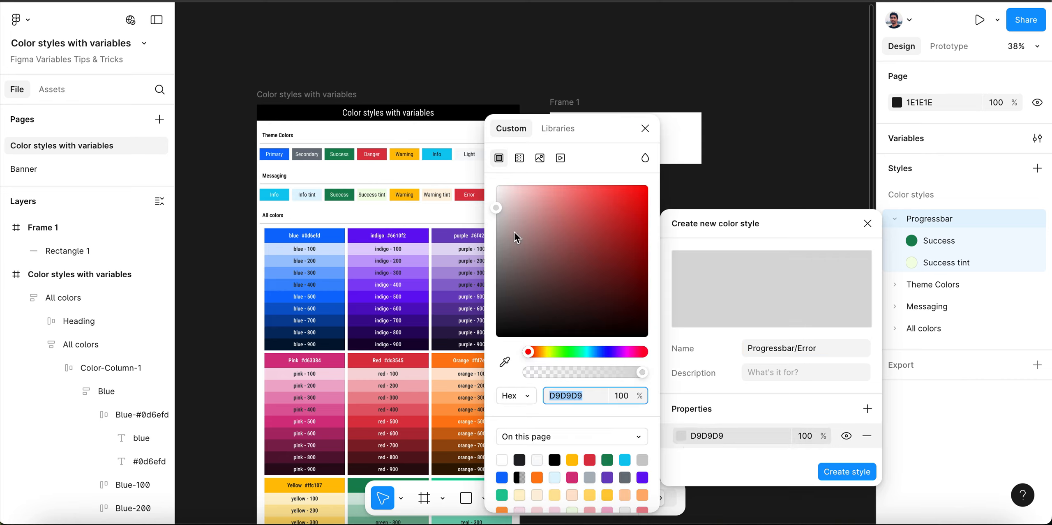
left_click(562, 134)
scroll(541, 354, "down", 2)
scroll(540, 355, "down", 5)
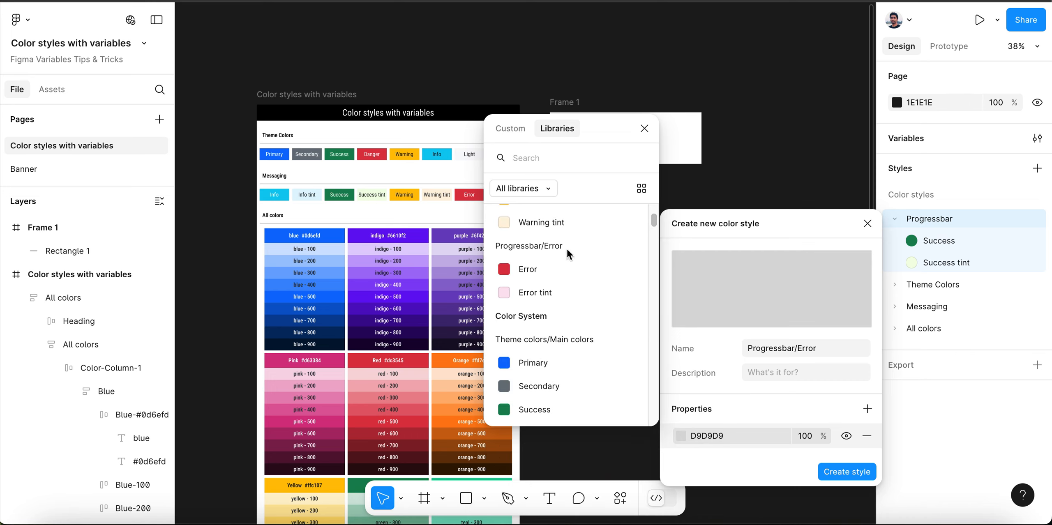
left_click(528, 269)
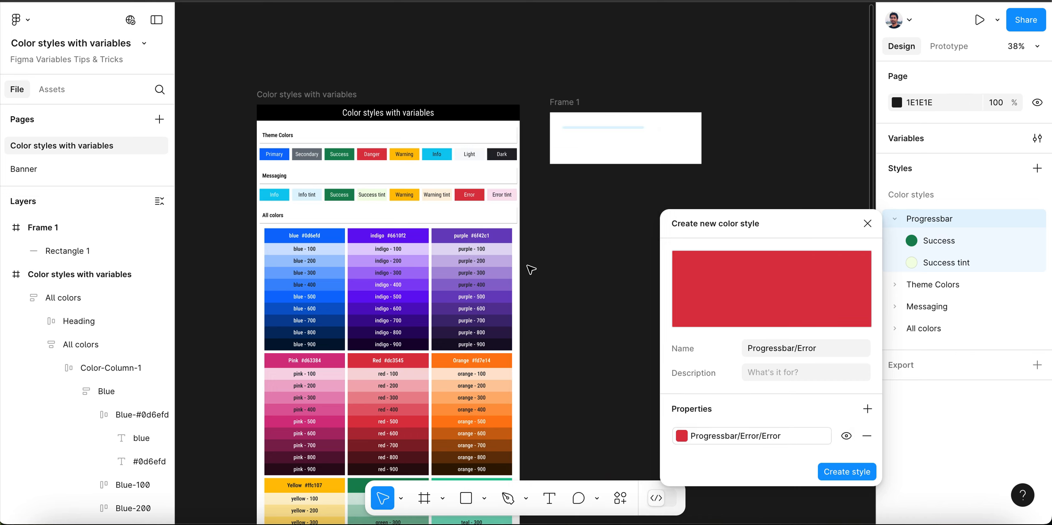
left_click(858, 471)
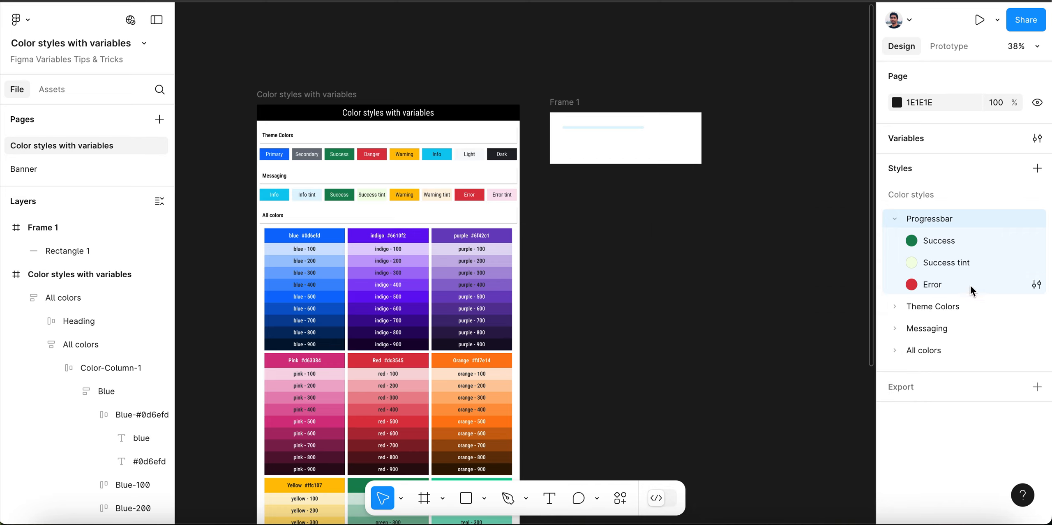
Step: Create a color style named Progressbar/Warning that uses the Warning variable from Progressbar/Warning
left_click(1037, 220)
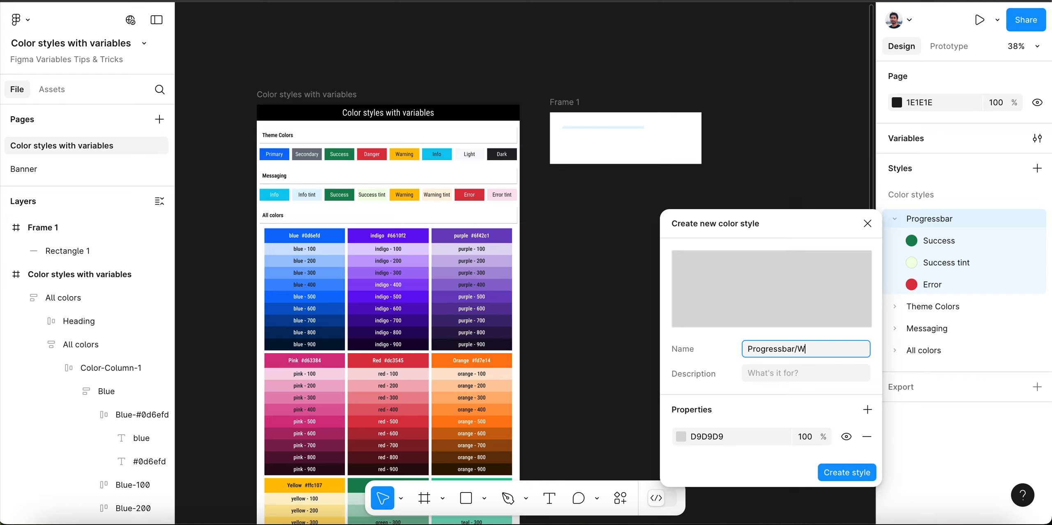
type("Warning")
left_click(679, 436)
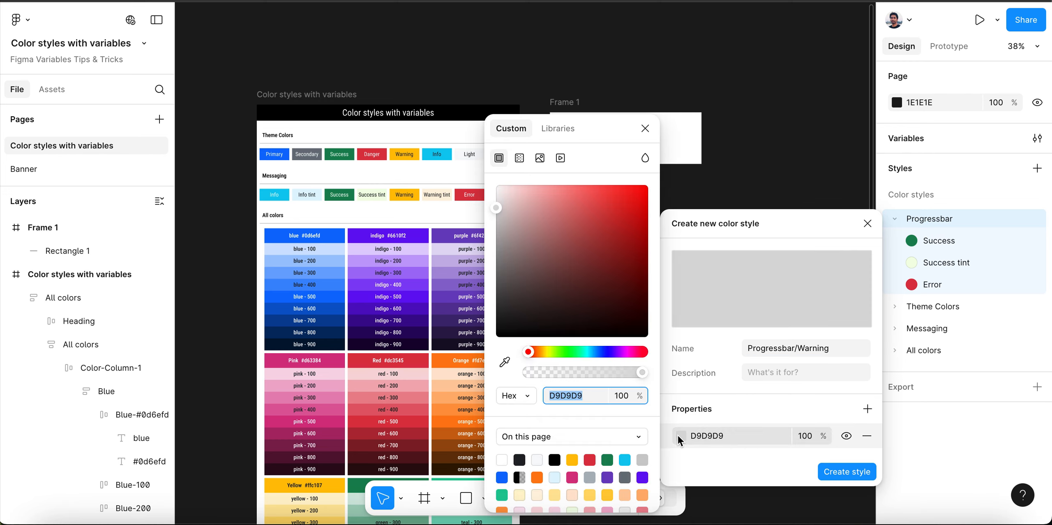
left_click(566, 132)
scroll(600, 381, "down", 3)
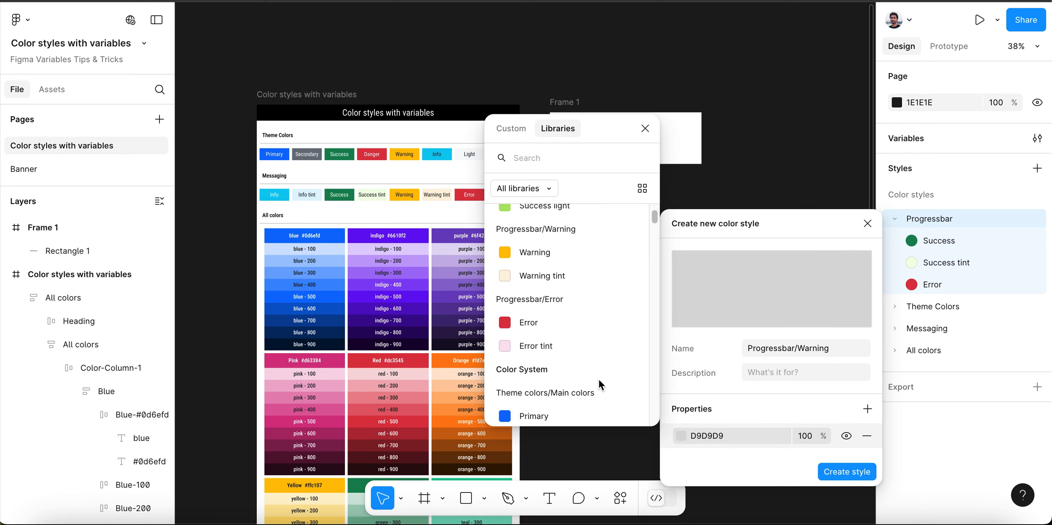
left_click(542, 246)
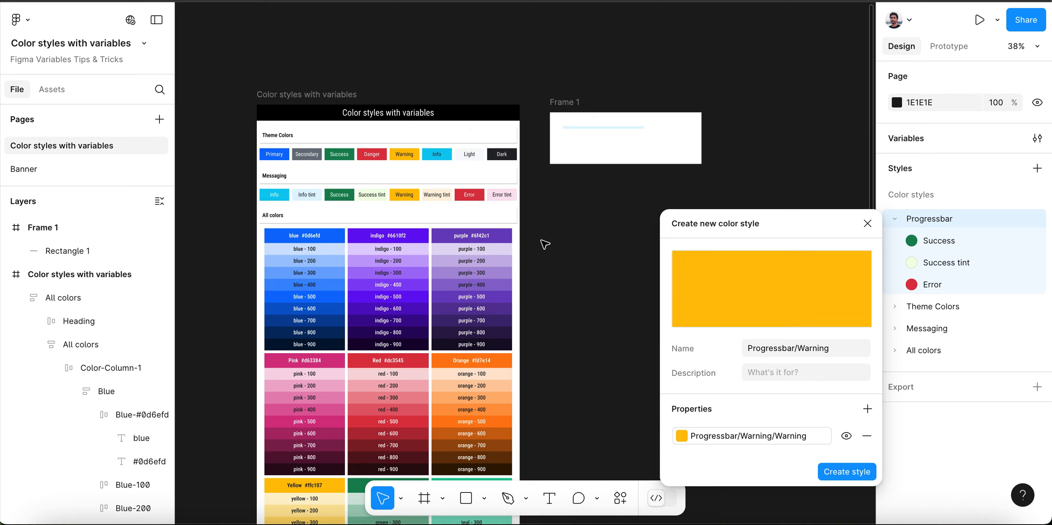
left_click(861, 474)
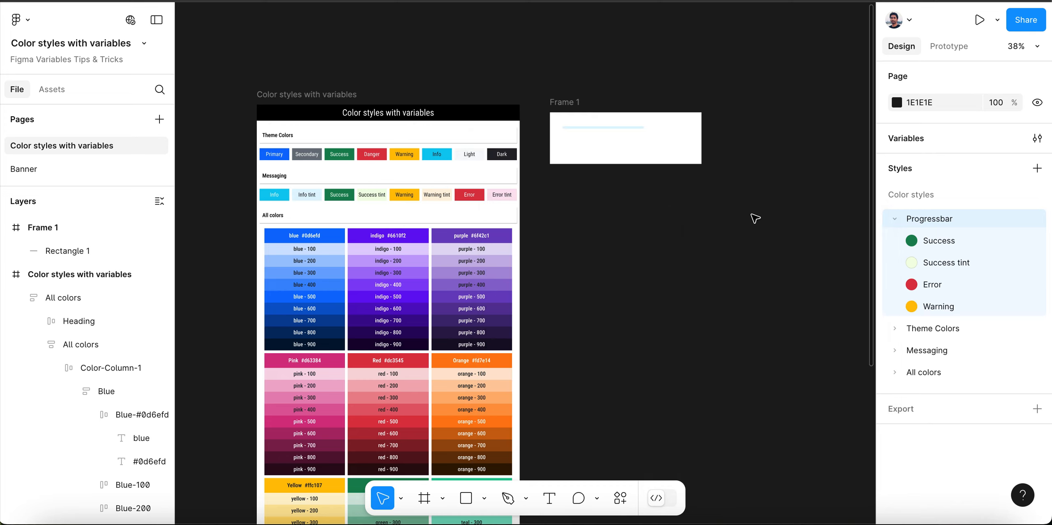
Step: Change the fill of the bar in Frame 1 to the Error variable from Progressbar/Error
left_click(596, 127)
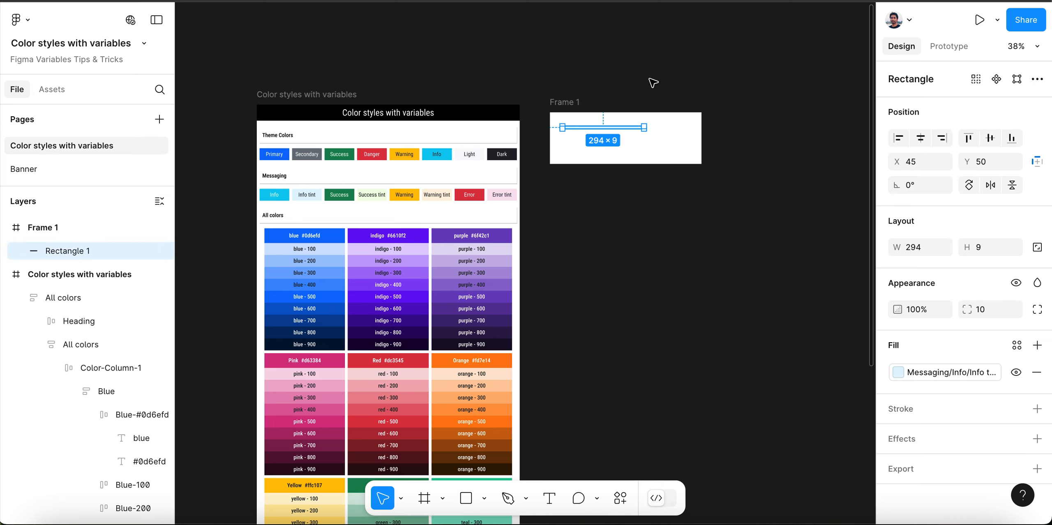
scroll(638, 66, "up", 5)
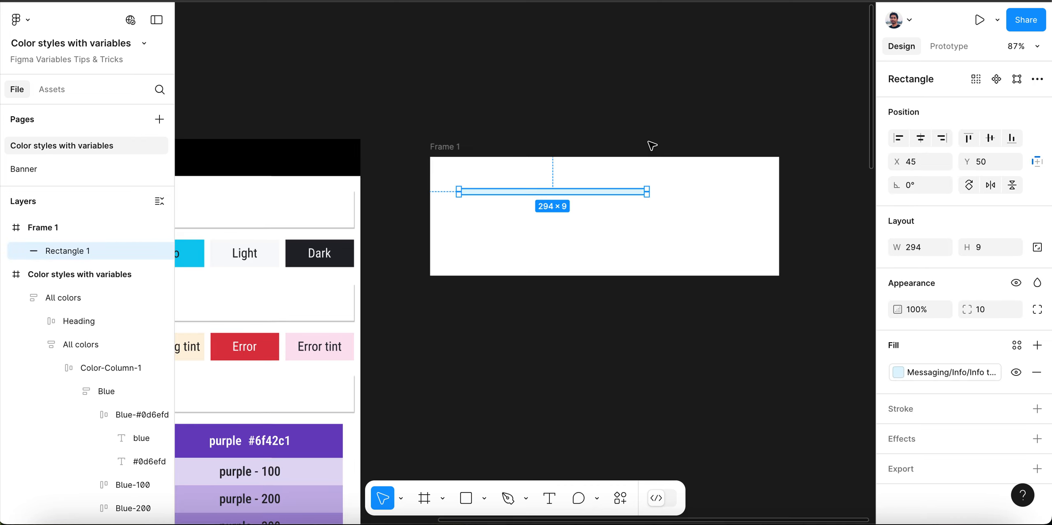
scroll(648, 142, "up", 2)
scroll(251, 87, "down", 2)
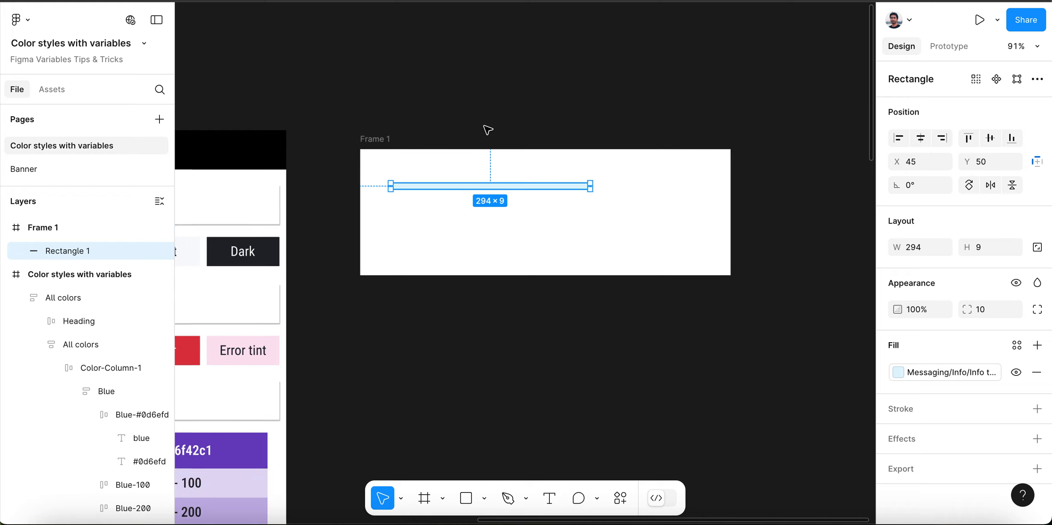
scroll(488, 130, "up", 2)
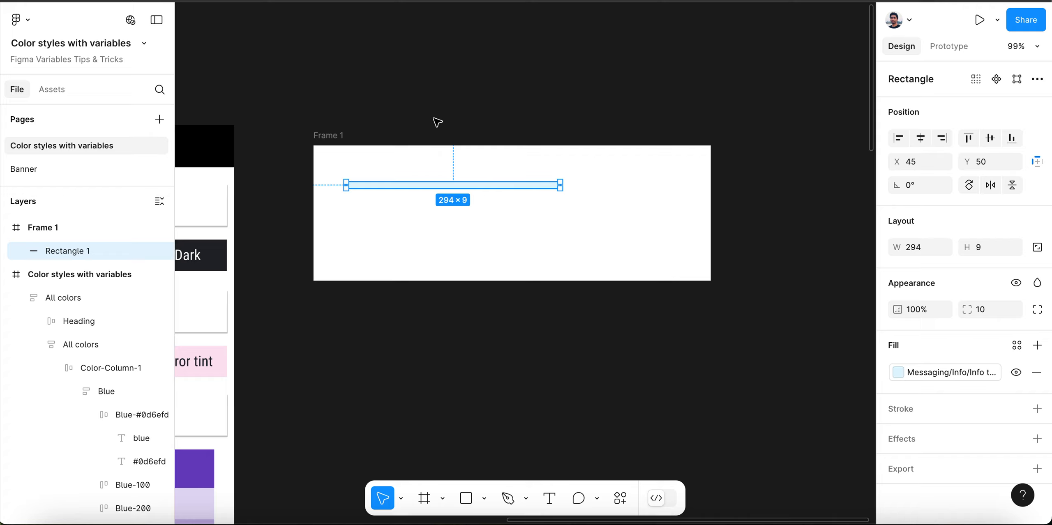
scroll(434, 122, "right", 2)
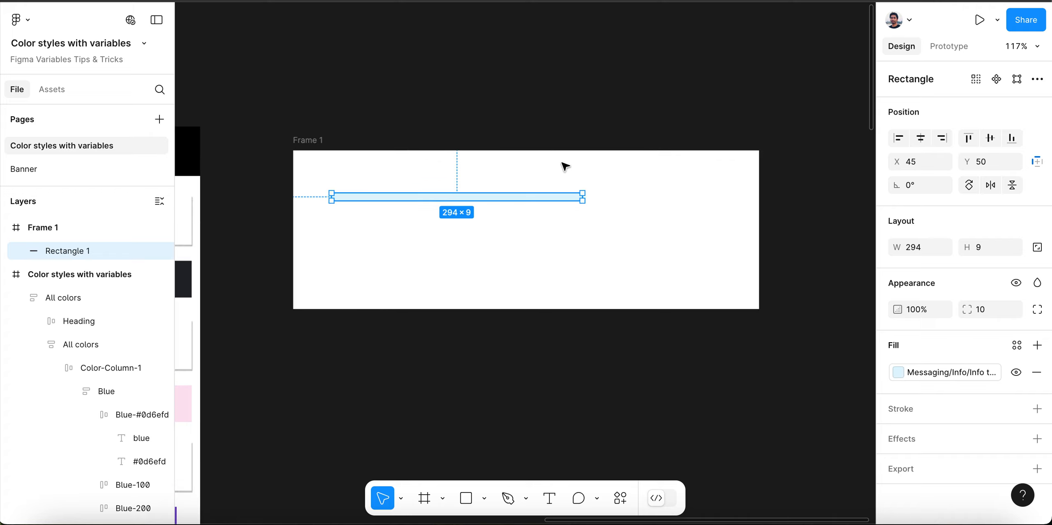
left_click(400, 136)
left_click(406, 199)
left_click(932, 373)
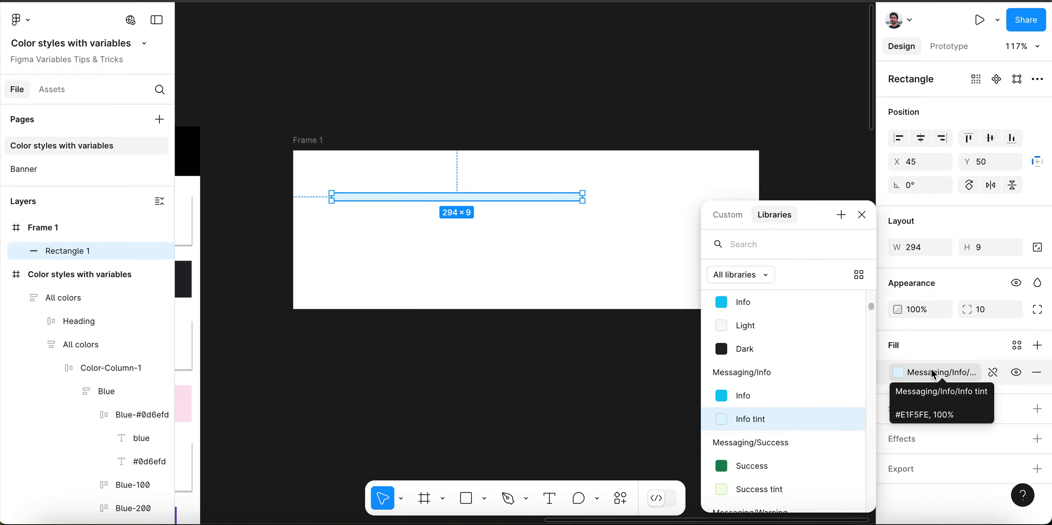
scroll(802, 402, "up", 2)
scroll(802, 402, "up", 5)
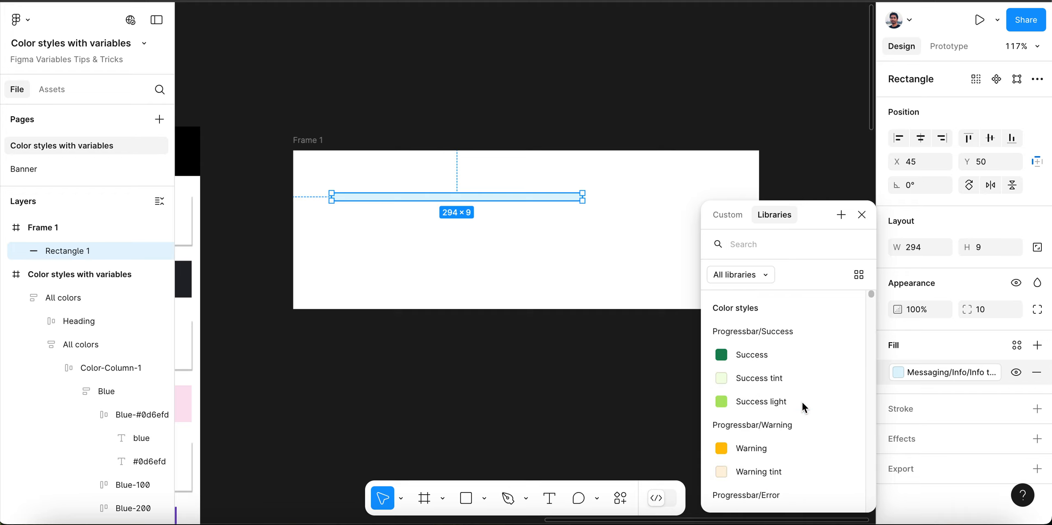
scroll(802, 401, "down", 3)
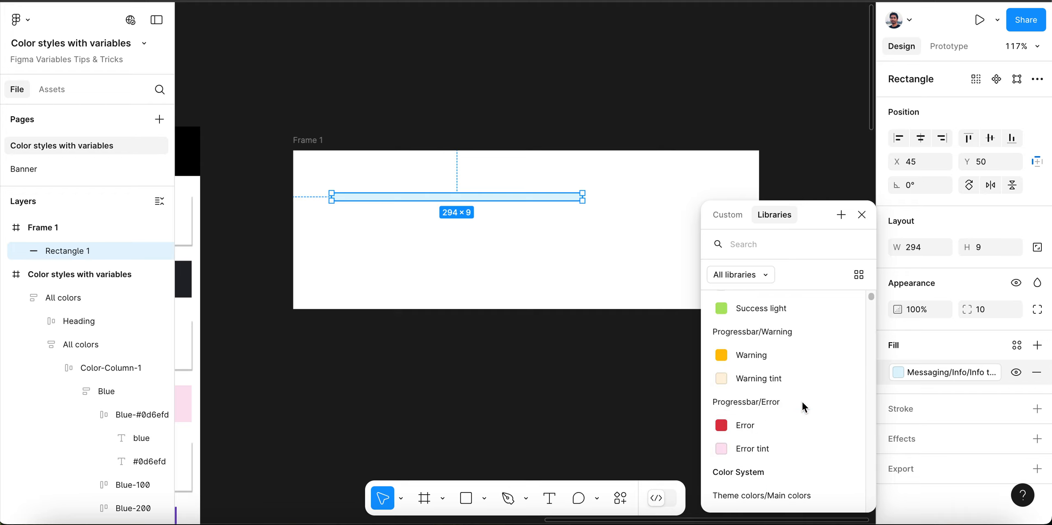
left_click(763, 425)
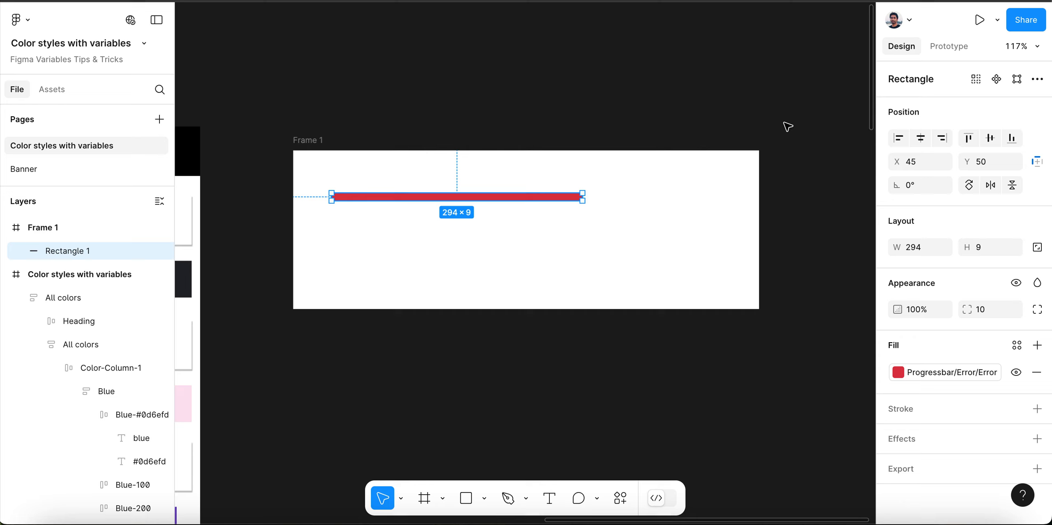
left_click(771, 99)
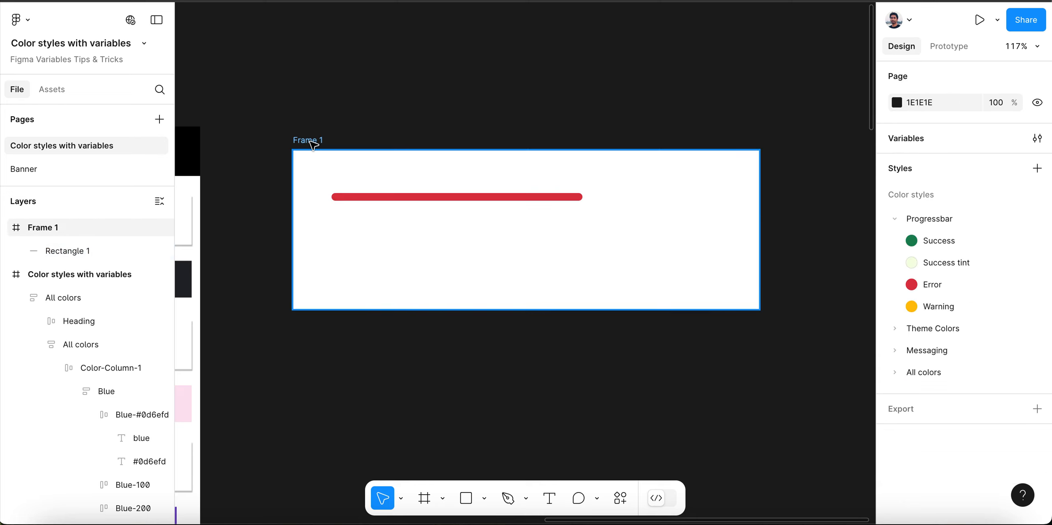
Step: Duplicate the red bar just below itself at about Y 72 and fill the copy with the Progressbar/Warning group's Warning variable
left_click(450, 200)
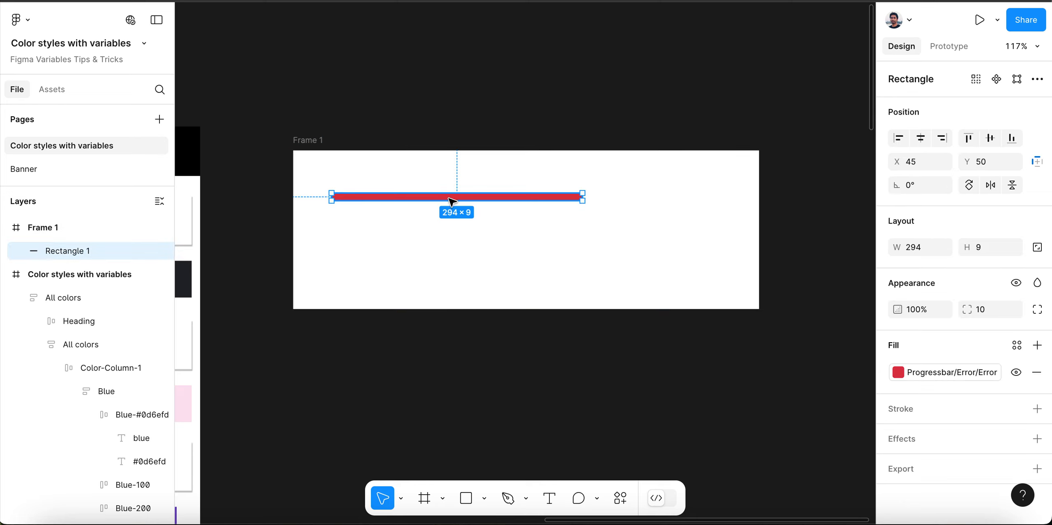
left_click_drag(452, 201, 452, 220)
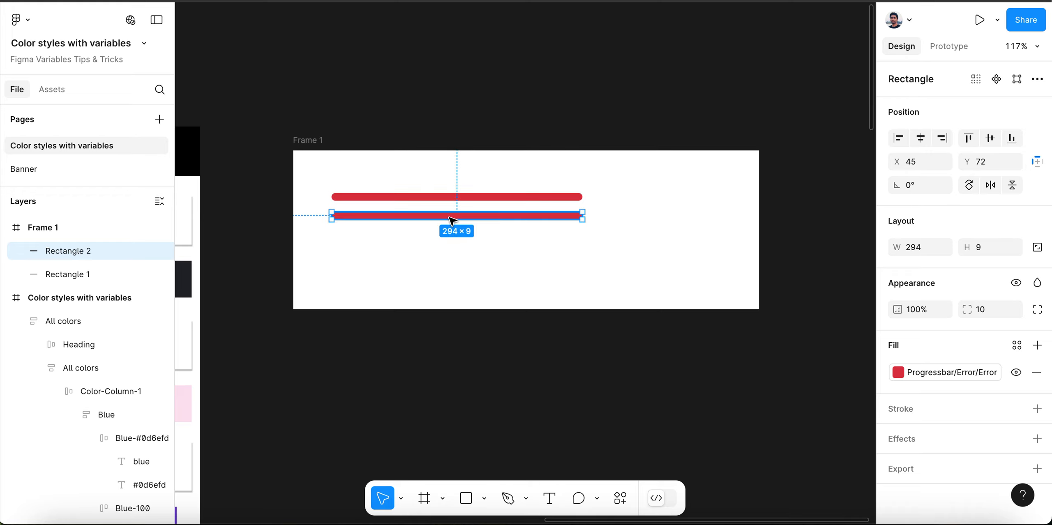
left_click(941, 371)
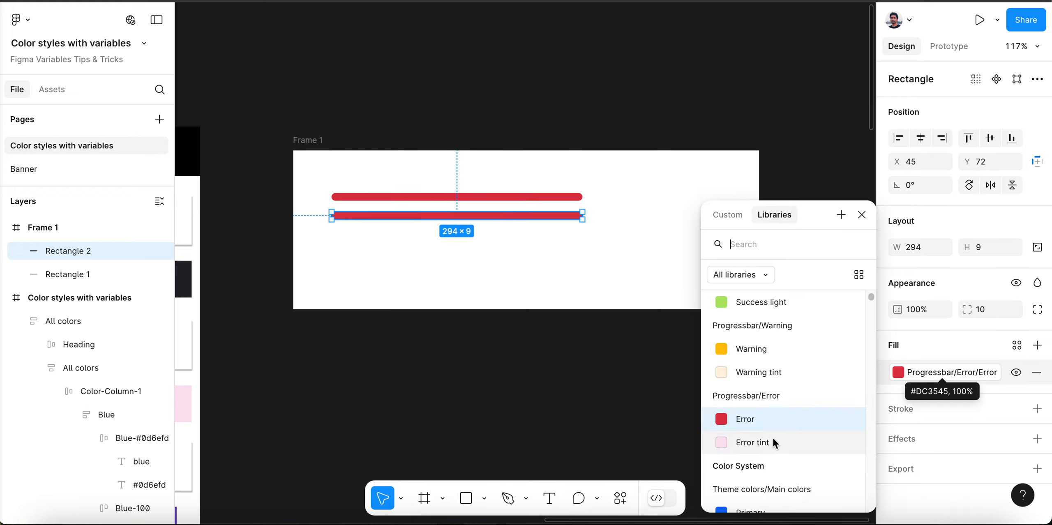
left_click(763, 349)
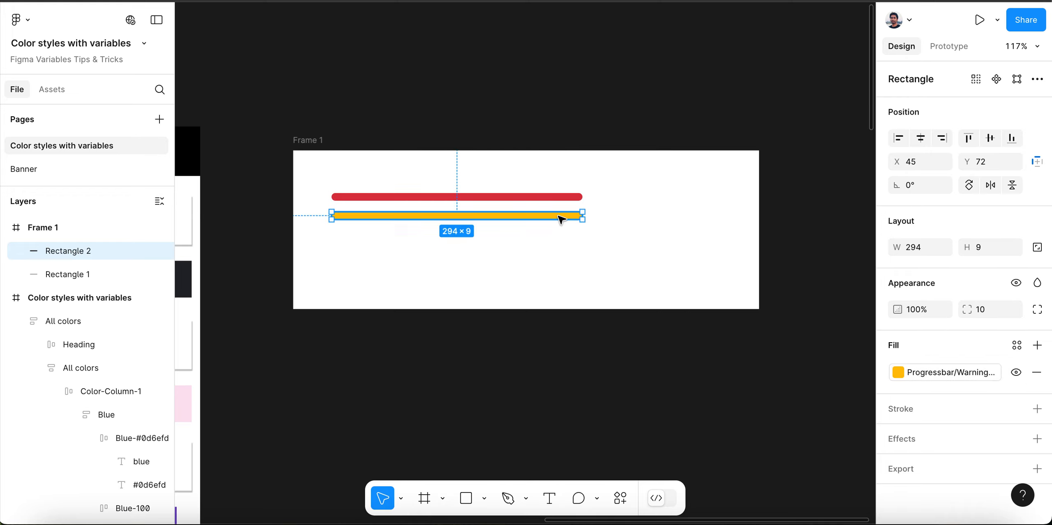
Step: Duplicate the yellow bar below itself at about Y 99 and fill the copy with the Progressbar/Success group's Success variable
left_click_drag(559, 218, 559, 237)
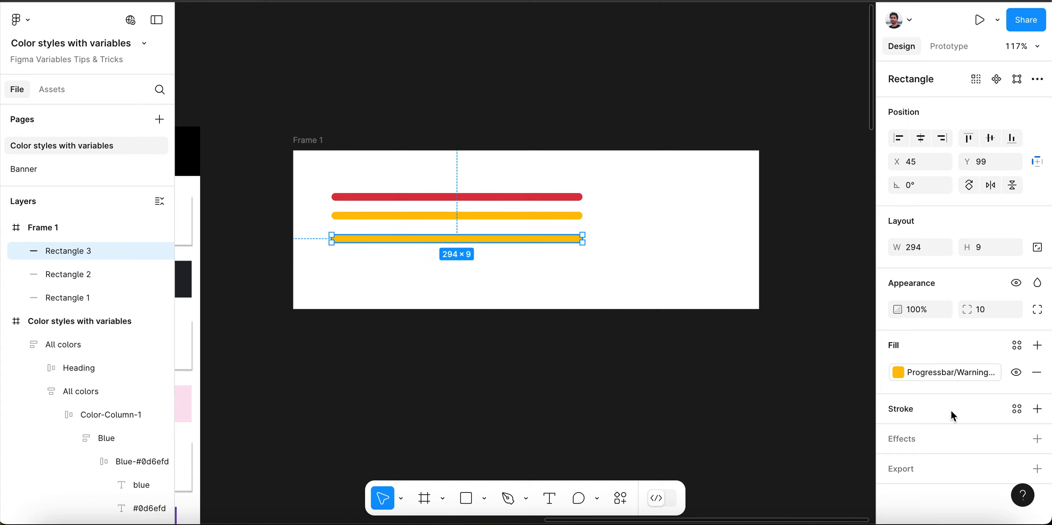
left_click(940, 372)
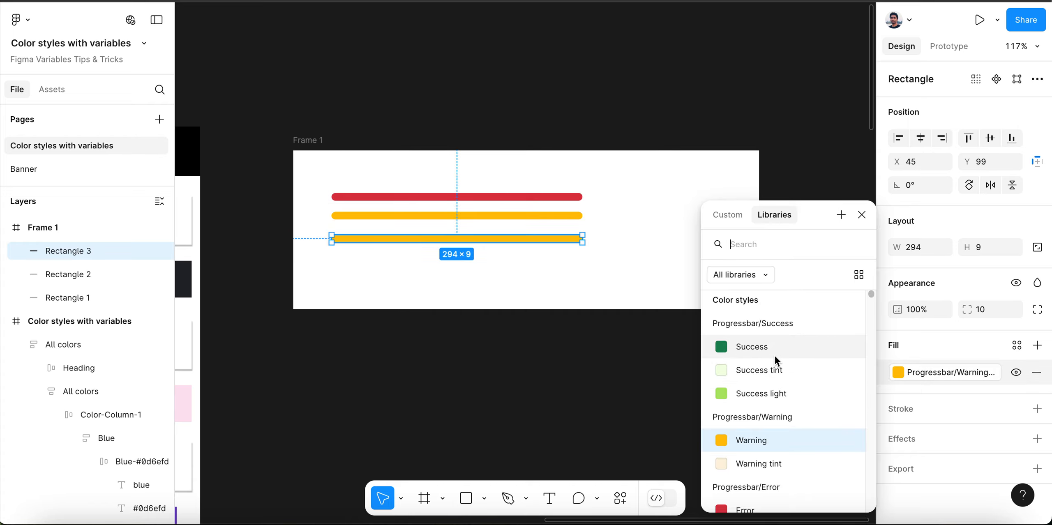
left_click(776, 360)
Step: Check the red bar's fill and compare the three bars in Frame 1 with the Theme Colors and Messaging swatches
left_click(502, 197)
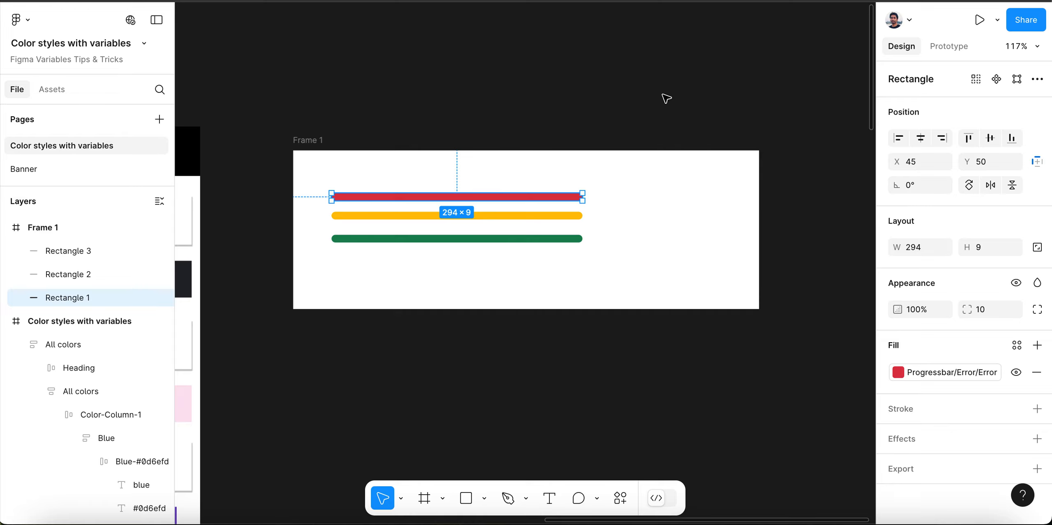
left_click(323, 101)
left_click(314, 140)
scroll(750, 106, "down", 5)
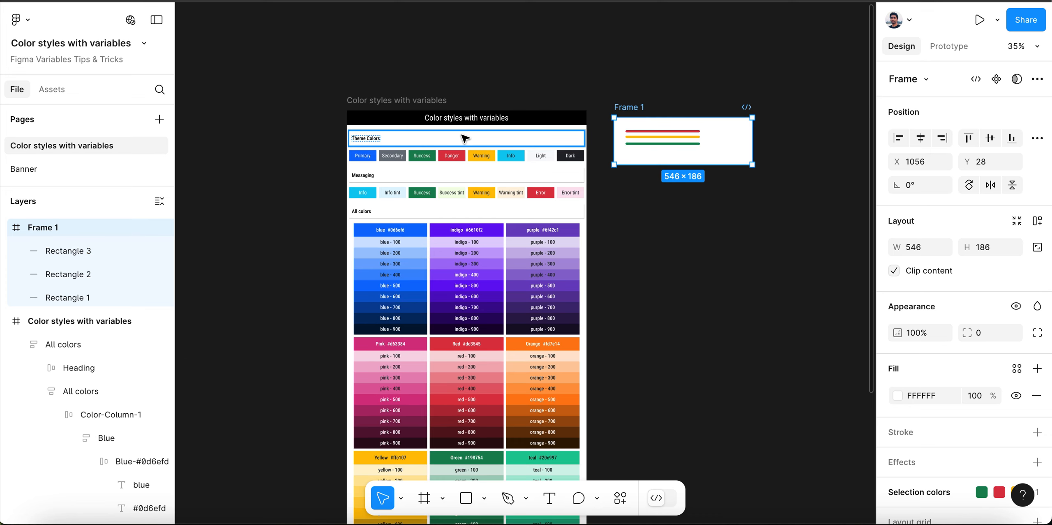
scroll(459, 144, "up", 1)
scroll(438, 142, "up", 4)
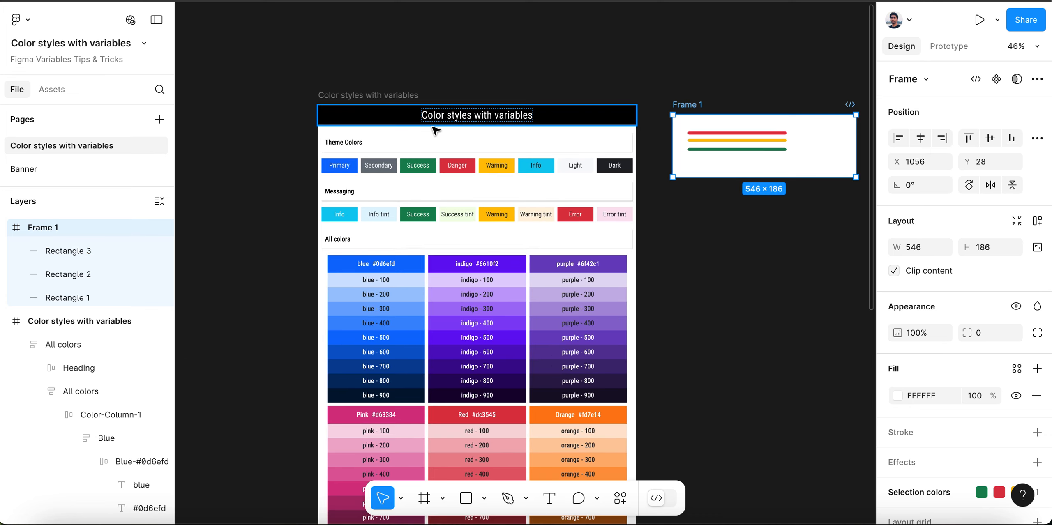
scroll(434, 131, "up", 2)
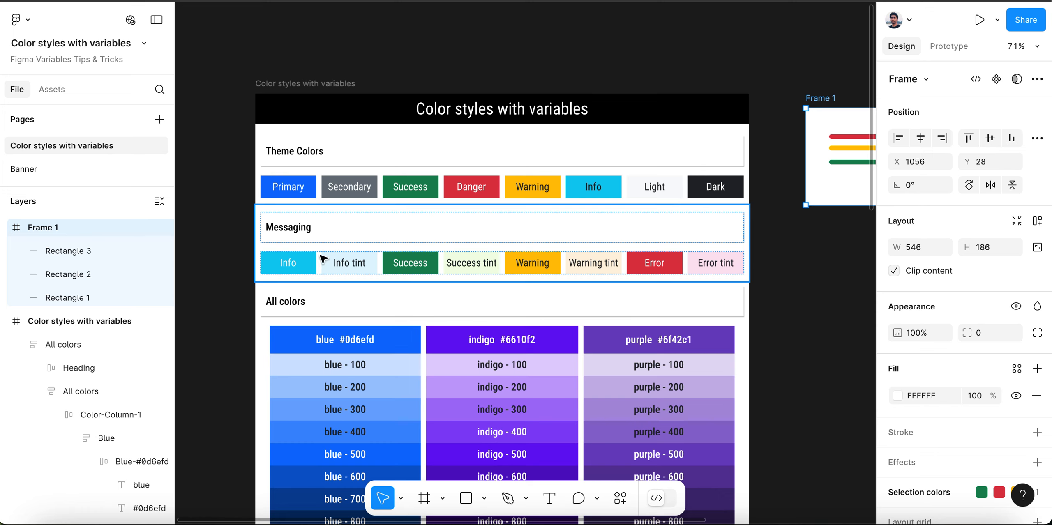
key("shift+1")
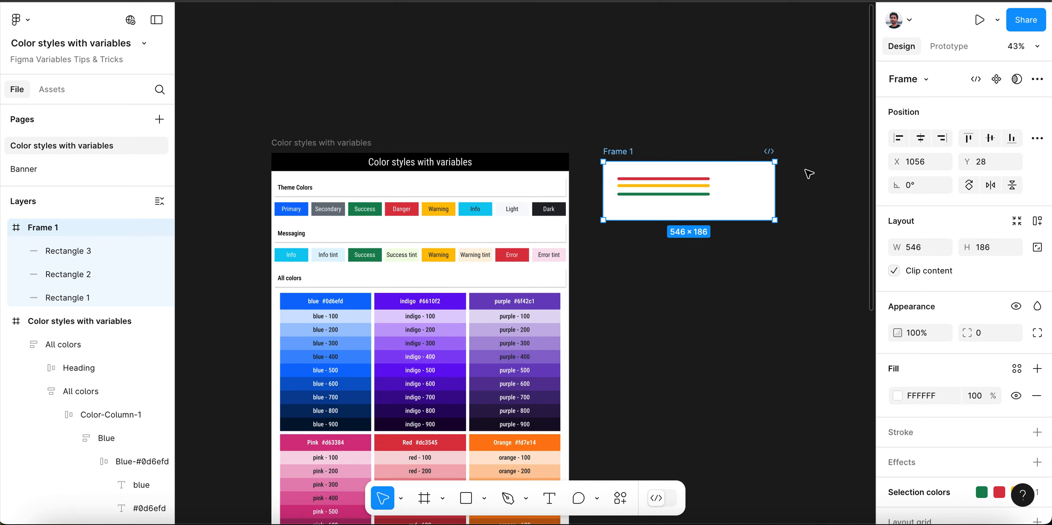
key("shift+2")
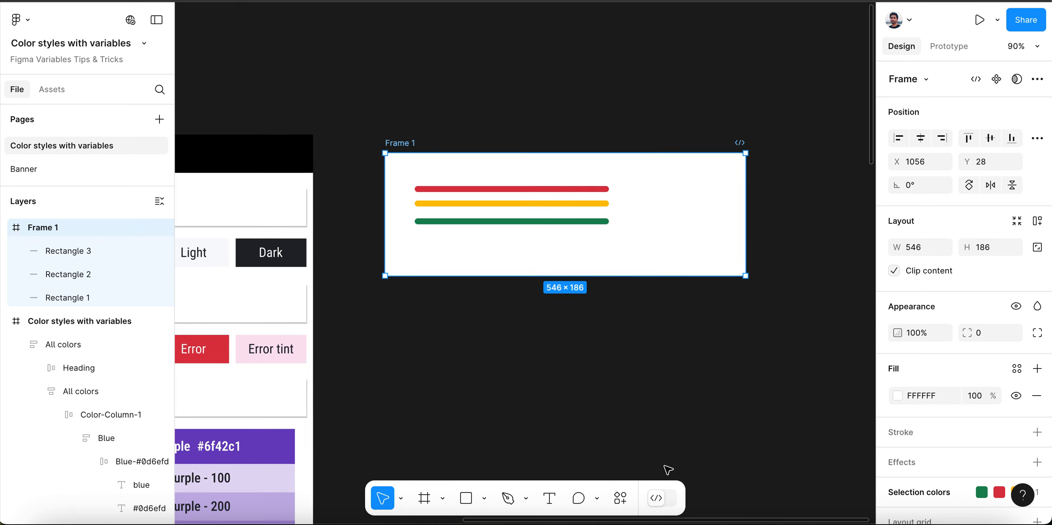
Step: Switch to Dev Mode, dismissing the color picker tip, and inspect the red bar's CSS background variable and color value
left_click(661, 498)
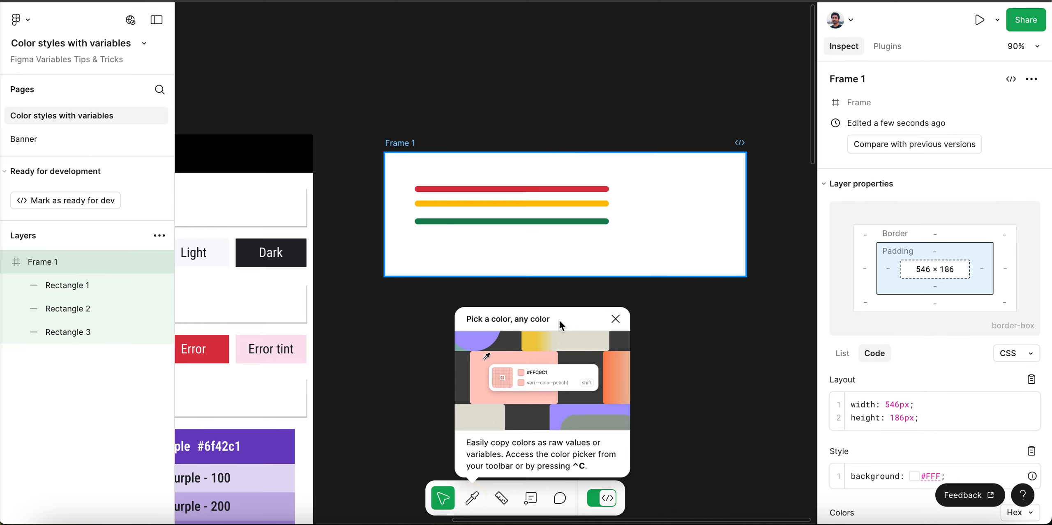
left_click(615, 318)
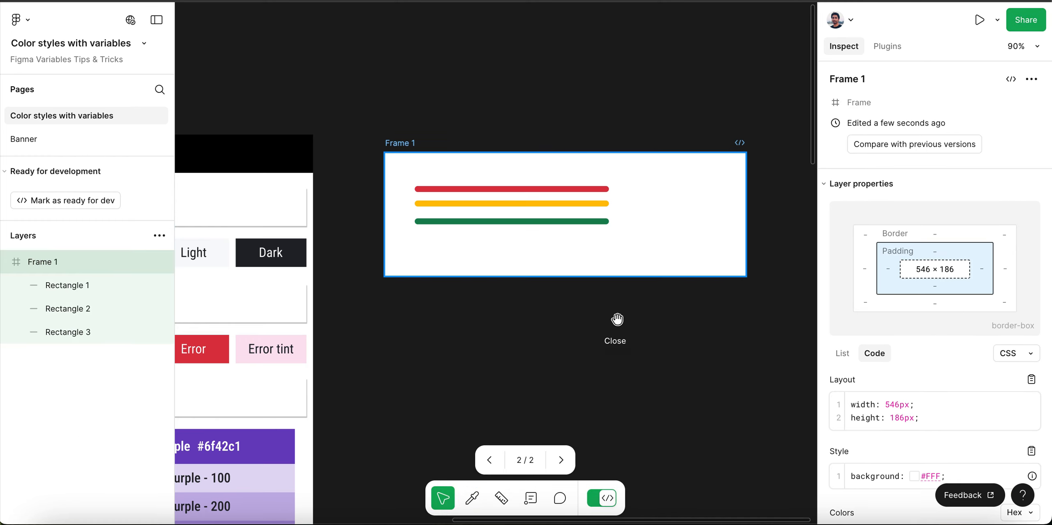
left_click(486, 190)
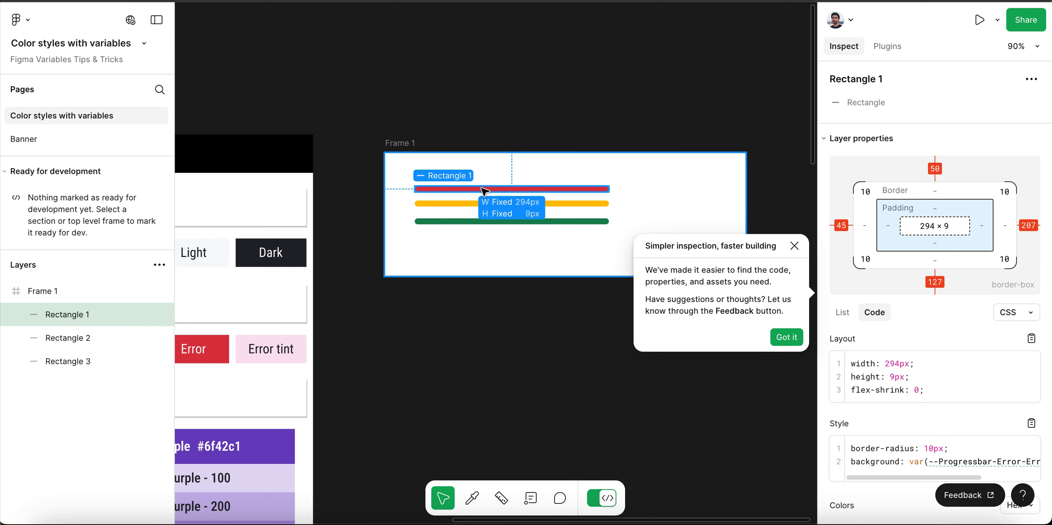
scroll(968, 394, "down", 1)
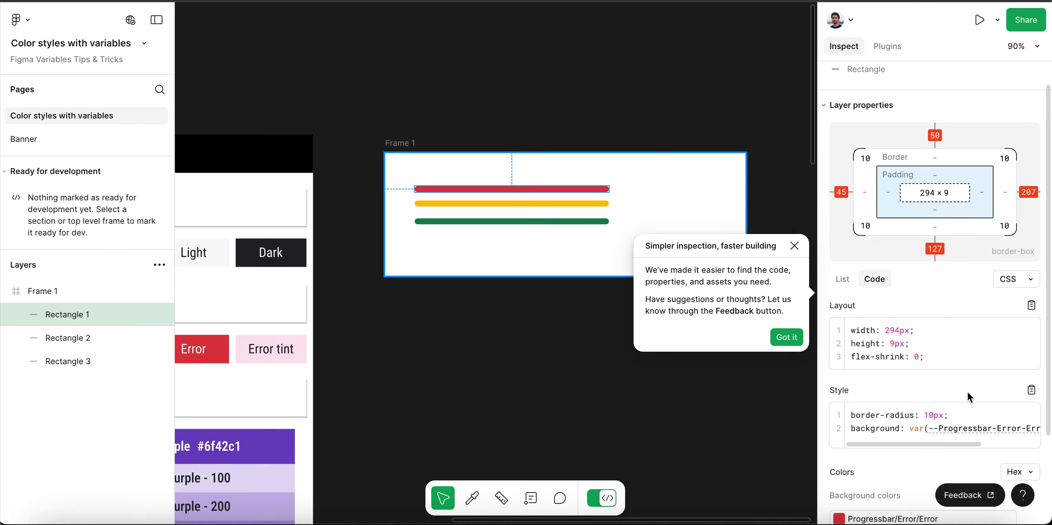
scroll(967, 396, "down", 2)
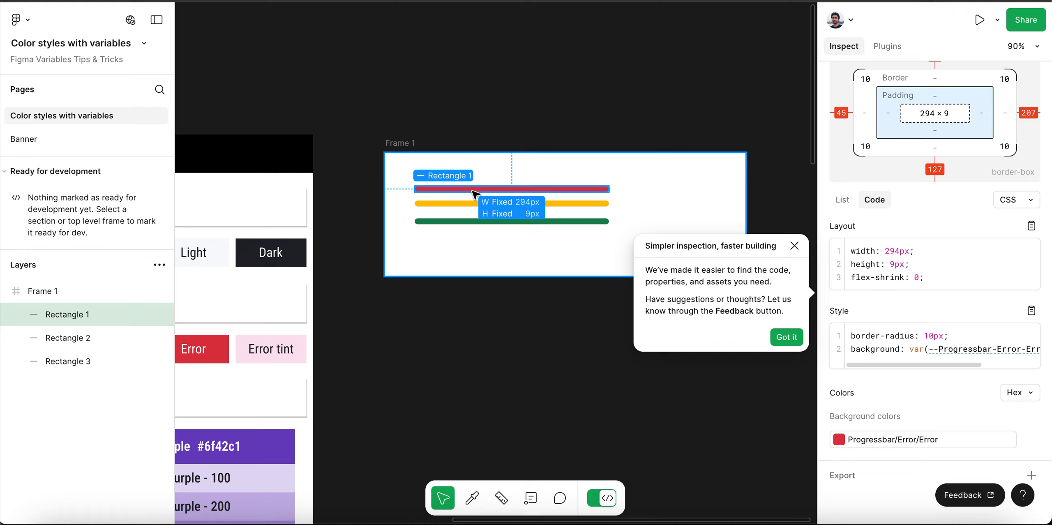
scroll(904, 370, "right", 3)
left_click_drag(903, 366, 929, 369)
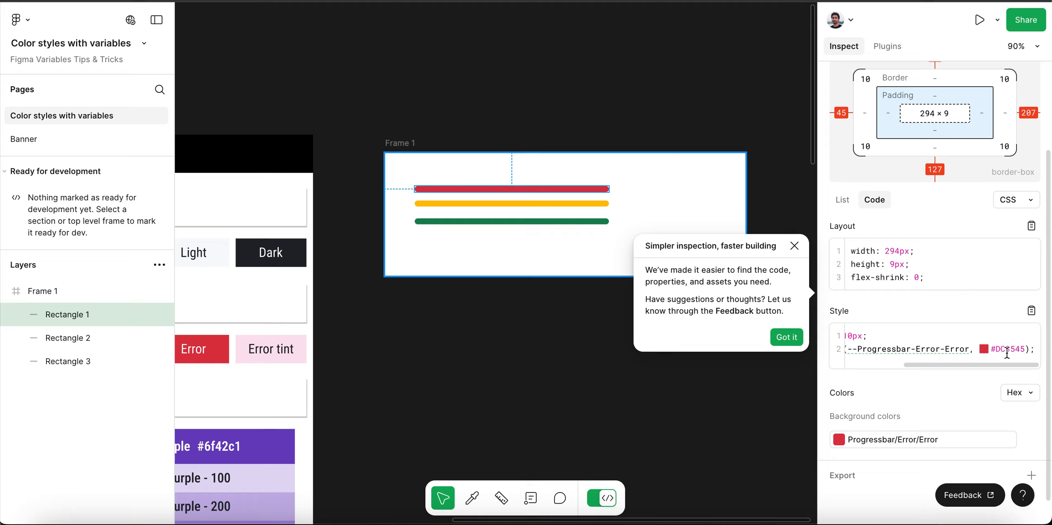
left_click_drag(970, 365, 911, 366)
scroll(910, 369, "right", 3)
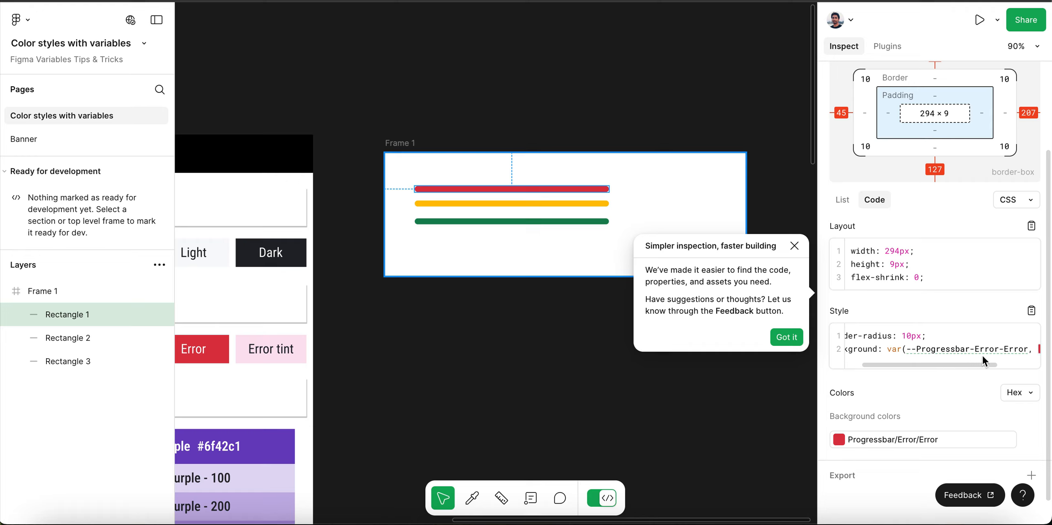
left_click_drag(963, 365, 1003, 364)
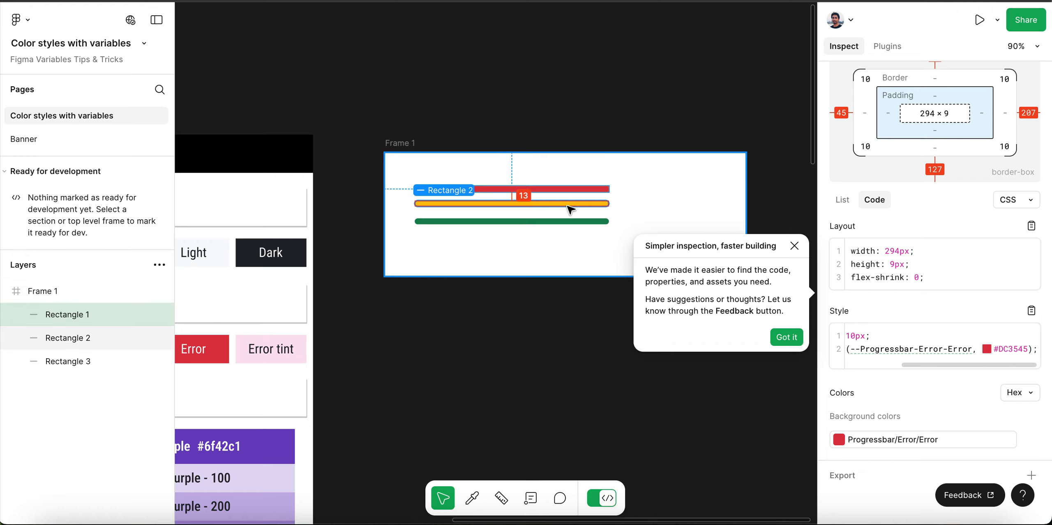
Step: Inspect the CSS background variables and color values of the yellow and green bars in Frame 1
left_click(569, 205)
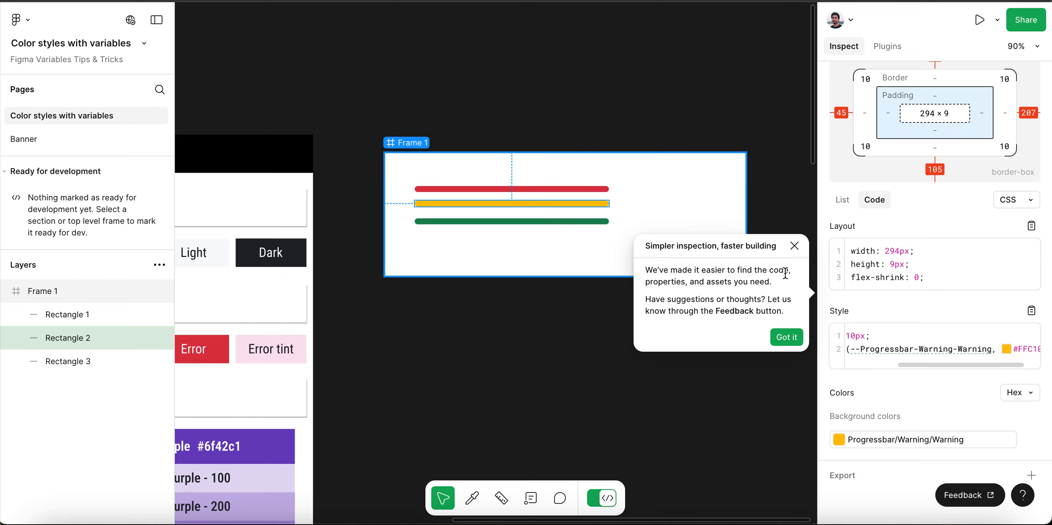
left_click_drag(932, 365, 982, 363)
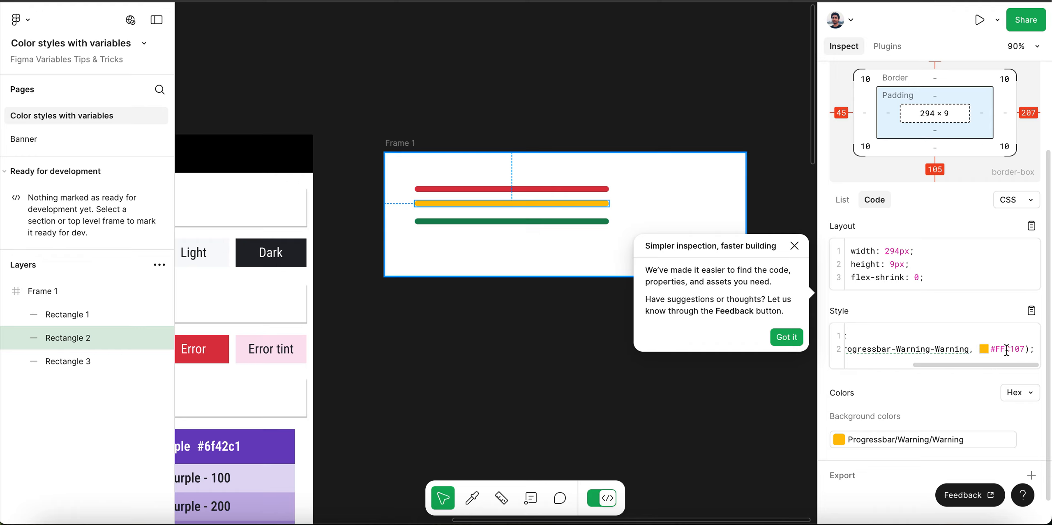
left_click(541, 222)
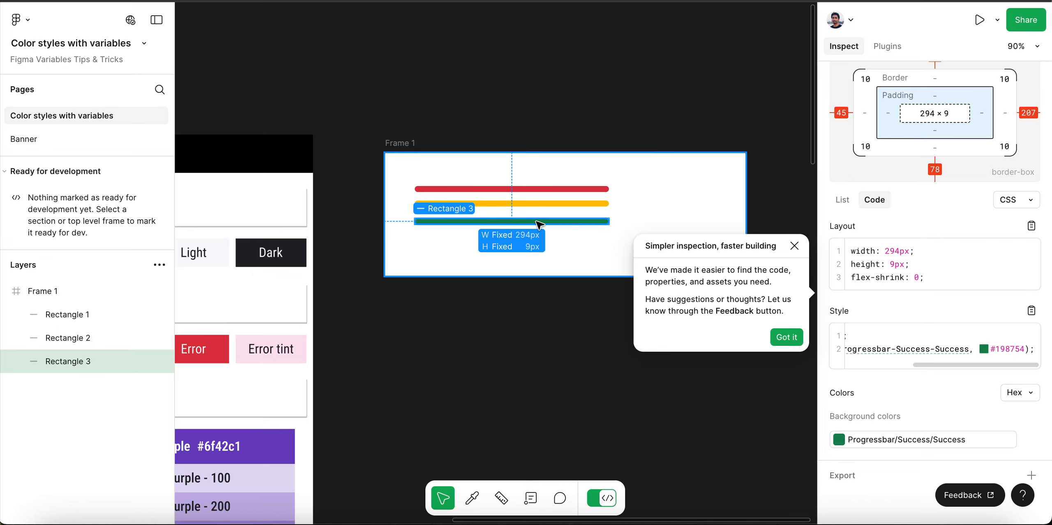
left_click_drag(951, 365, 867, 369)
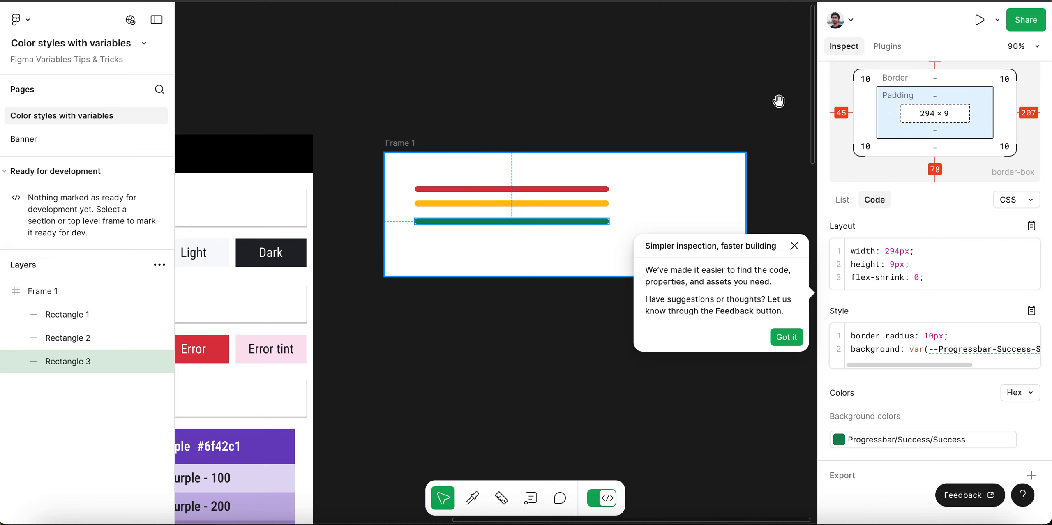
Step: Inspect the CSS code of the Primary swatch under Theme Colors and of its text label
scroll(779, 101, "down", 5)
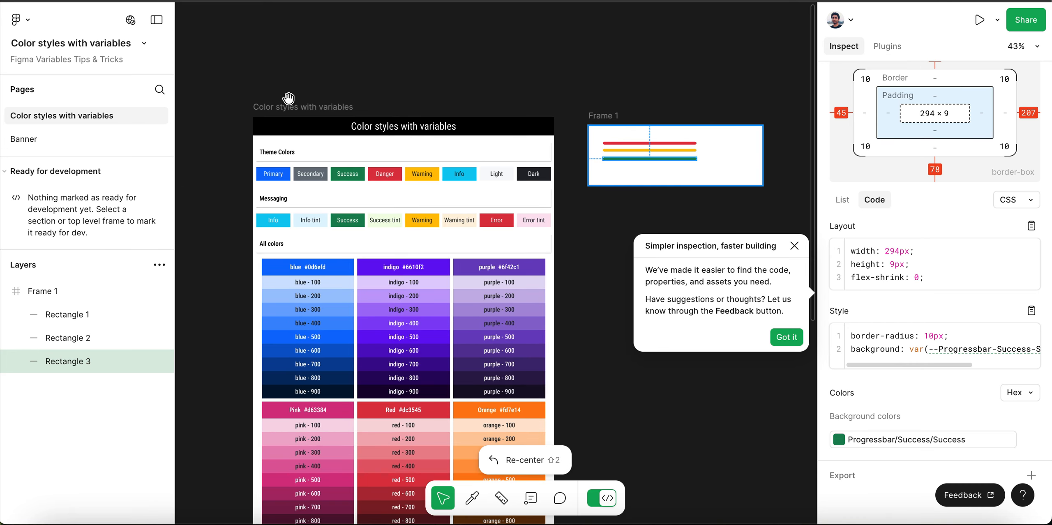
scroll(293, 157, "up", 3)
scroll(247, 156, "up", 2)
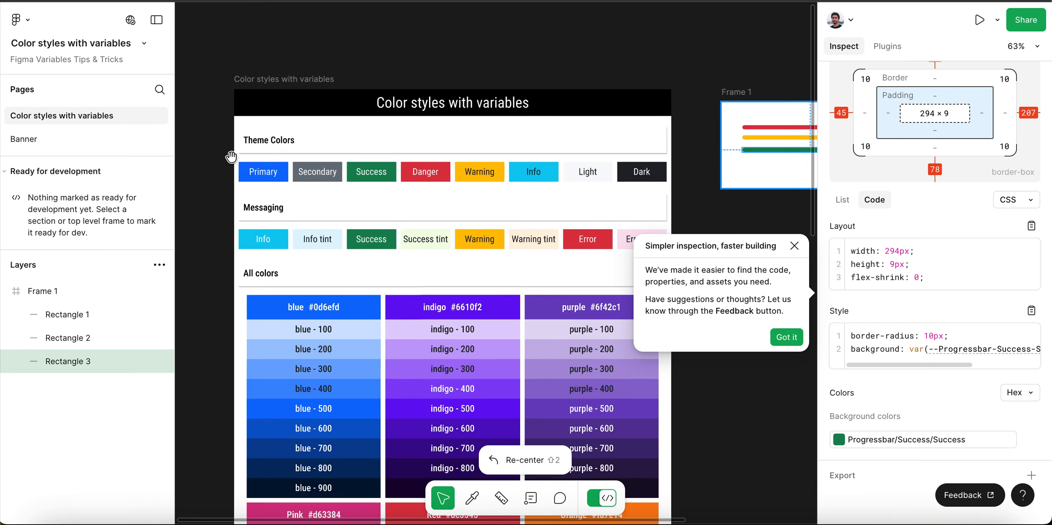
scroll(230, 156, "up", 2)
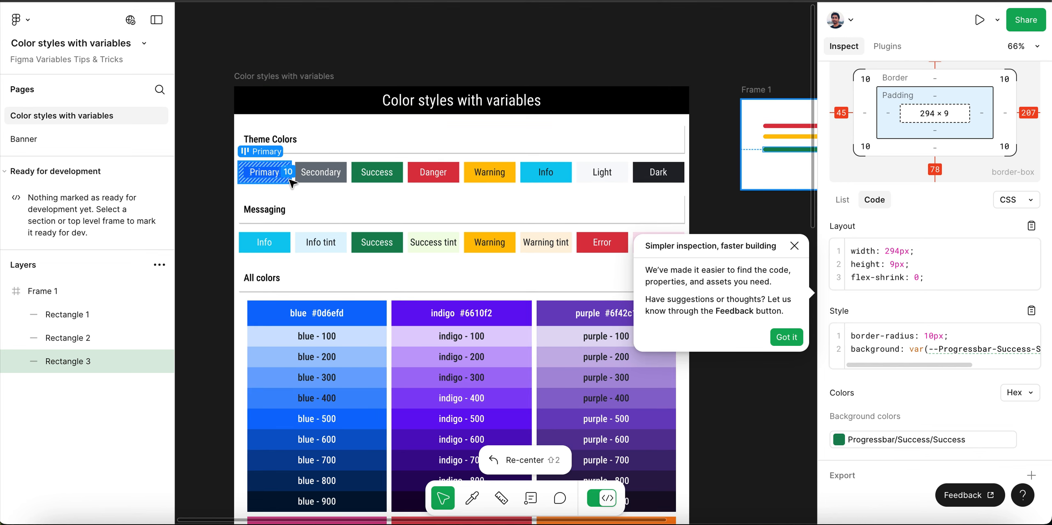
left_click(291, 182)
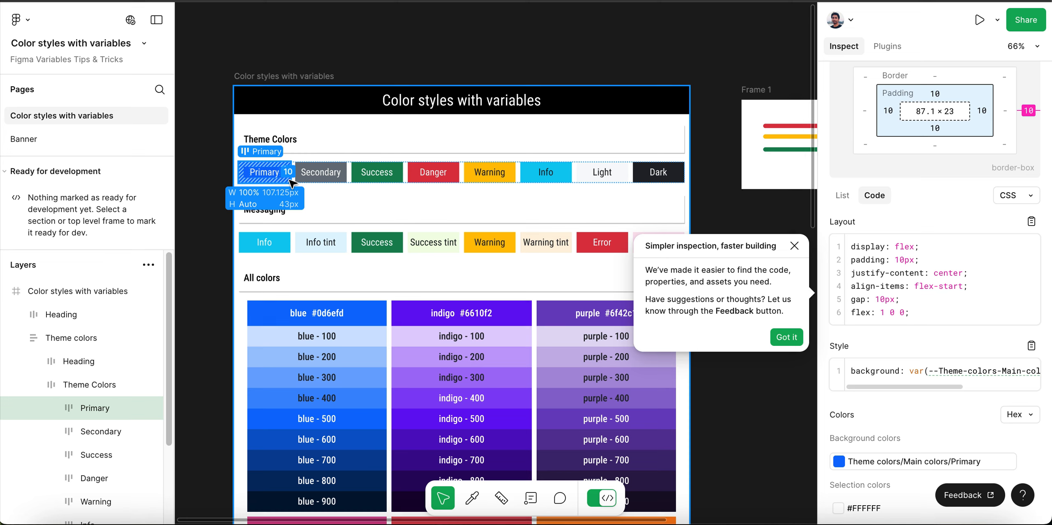
double_click(271, 180)
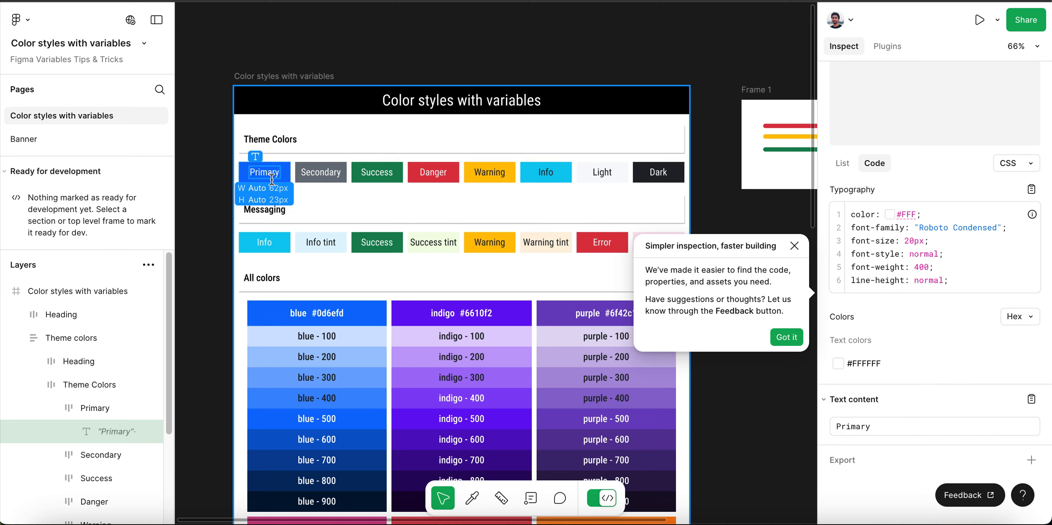
scroll(971, 273, "down", 1)
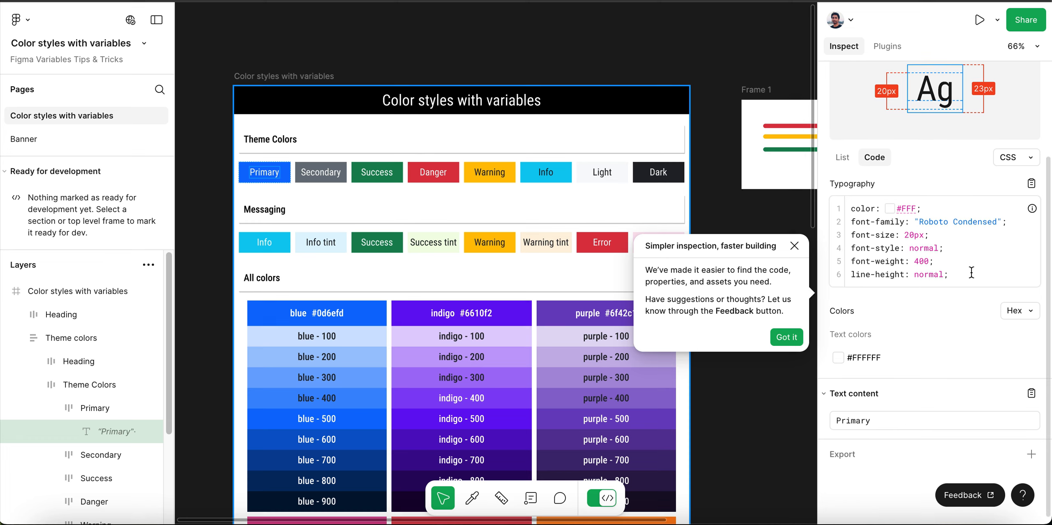
scroll(965, 247, "up", 1)
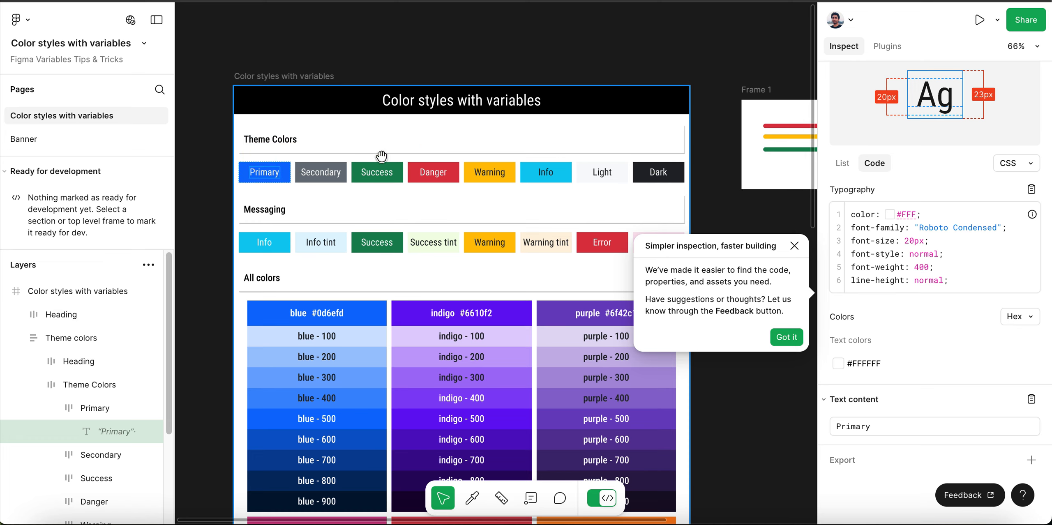
Step: Inspect the Messaging row's Info swatch, reading its full CSS background variable and color value
left_click(282, 247)
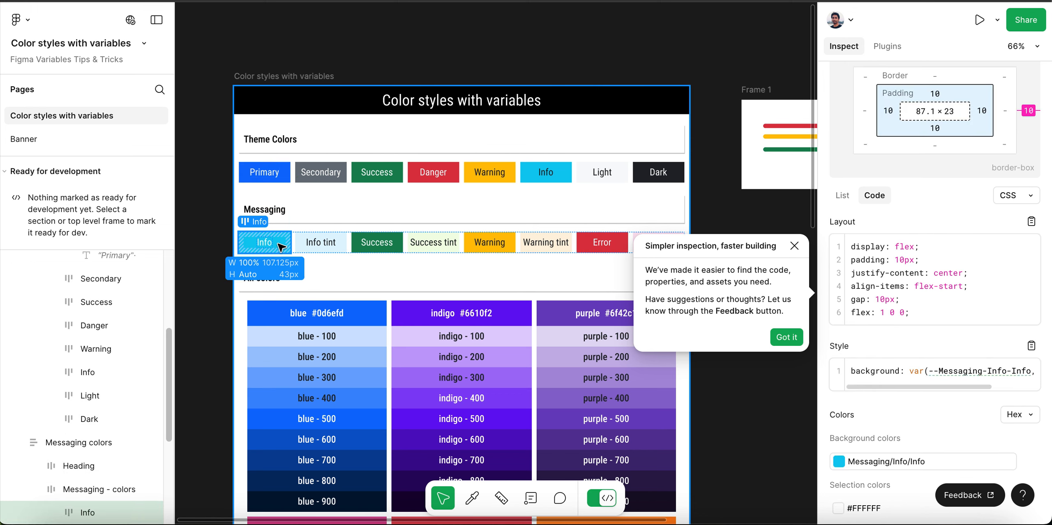
scroll(926, 304, "down", 2)
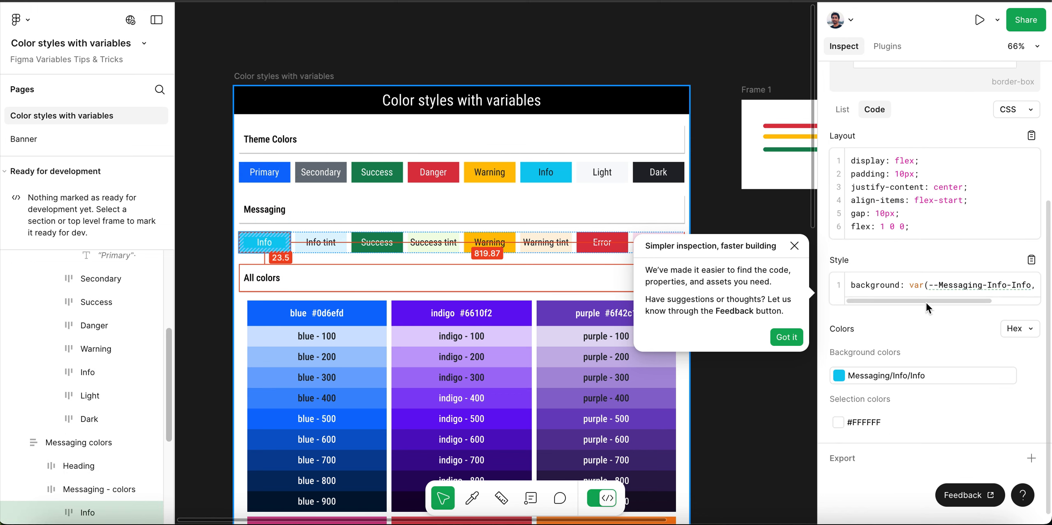
left_click_drag(926, 301, 973, 301)
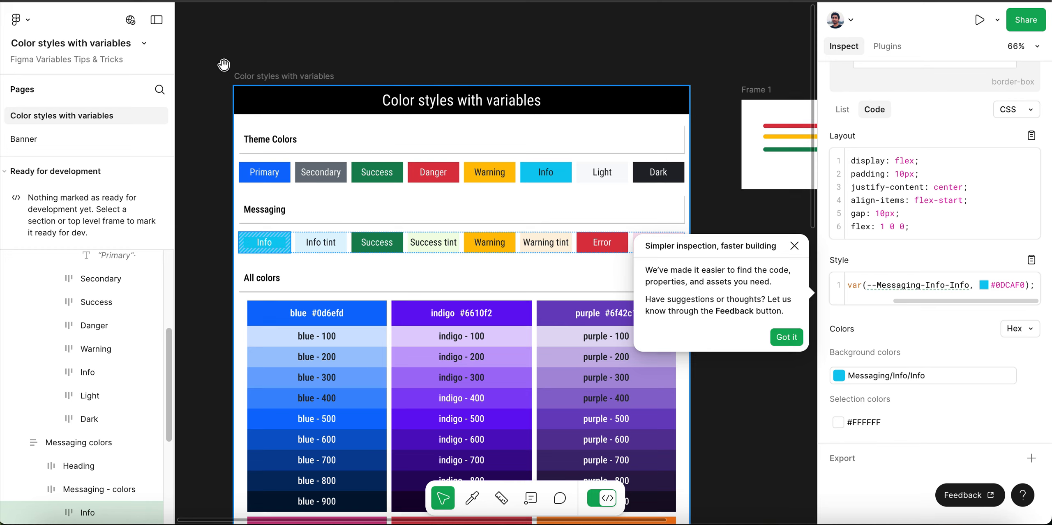
Step: Inspect the red bar's CSS background and view its Progressbar-Error-Error variable details, dismissing the inspection tip and closing the details
scroll(222, 62, "down", 3)
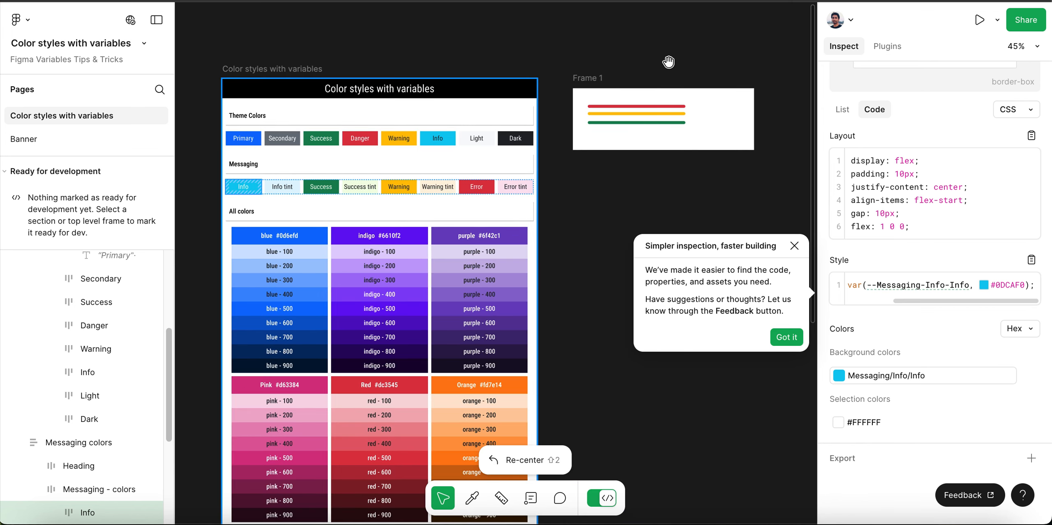
scroll(742, 68, "up", 3)
scroll(743, 68, "up", 2)
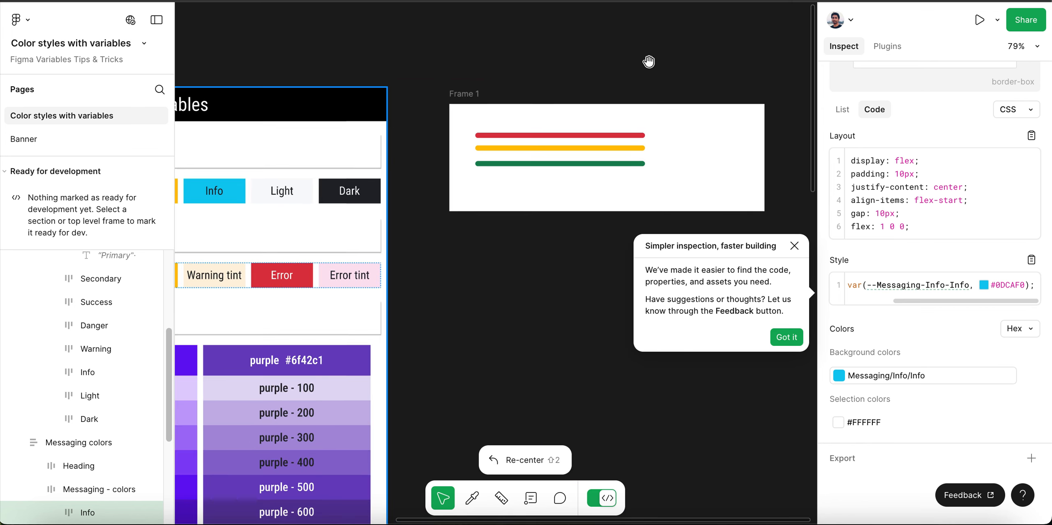
left_click(595, 142)
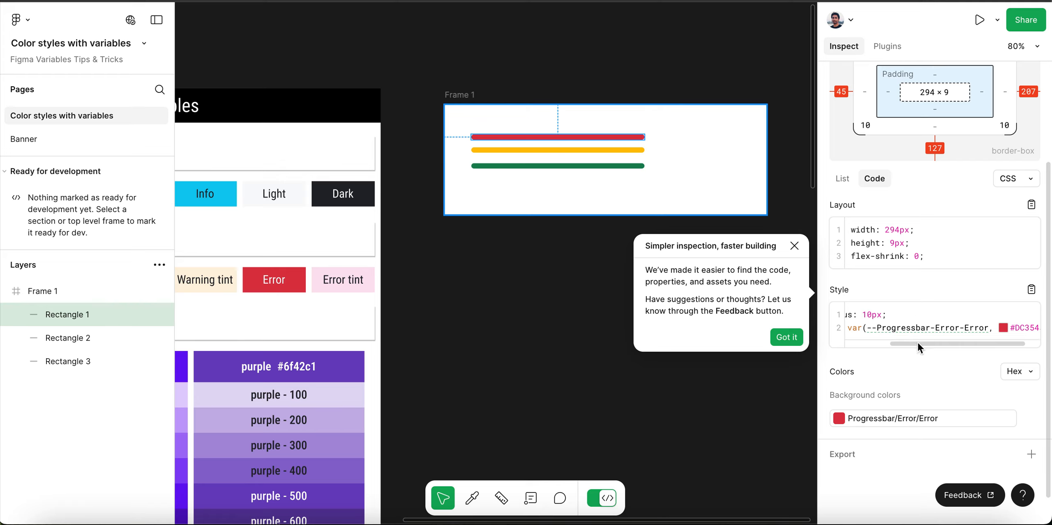
left_click_drag(917, 342, 959, 342)
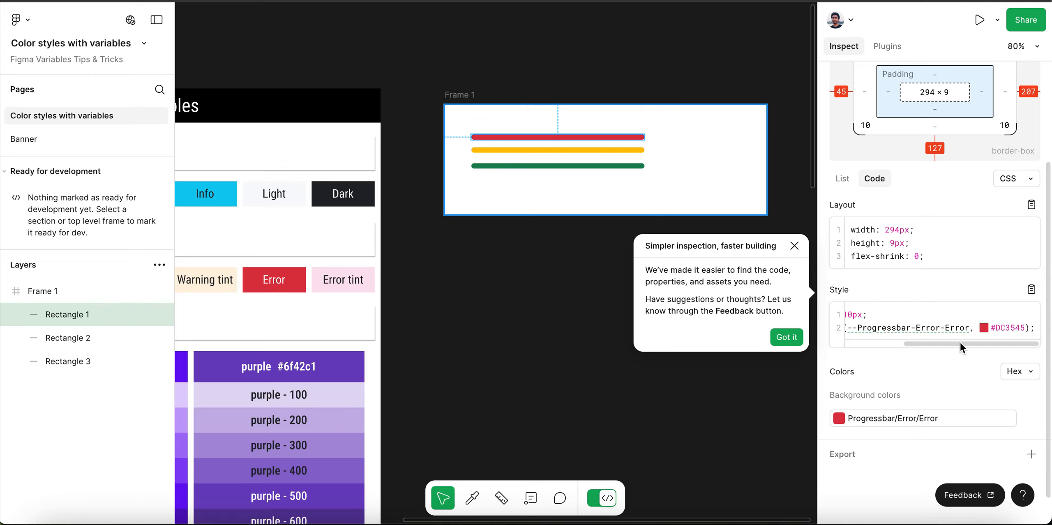
left_click(931, 331)
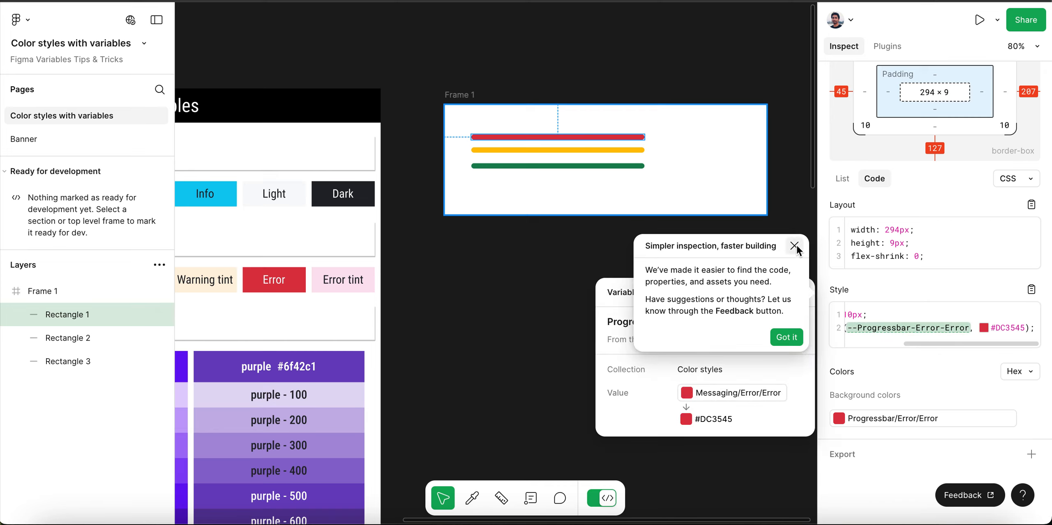
left_click(786, 337)
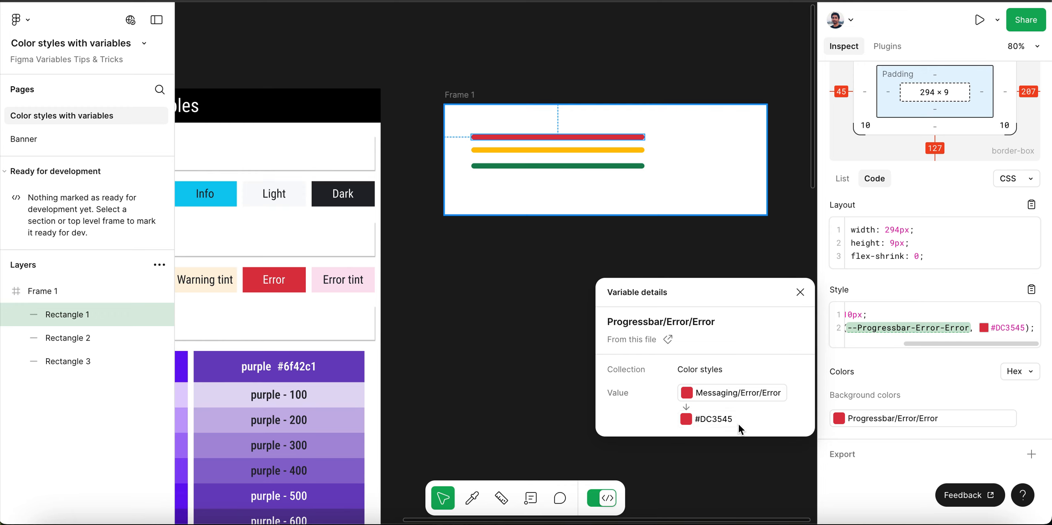
left_click(804, 294)
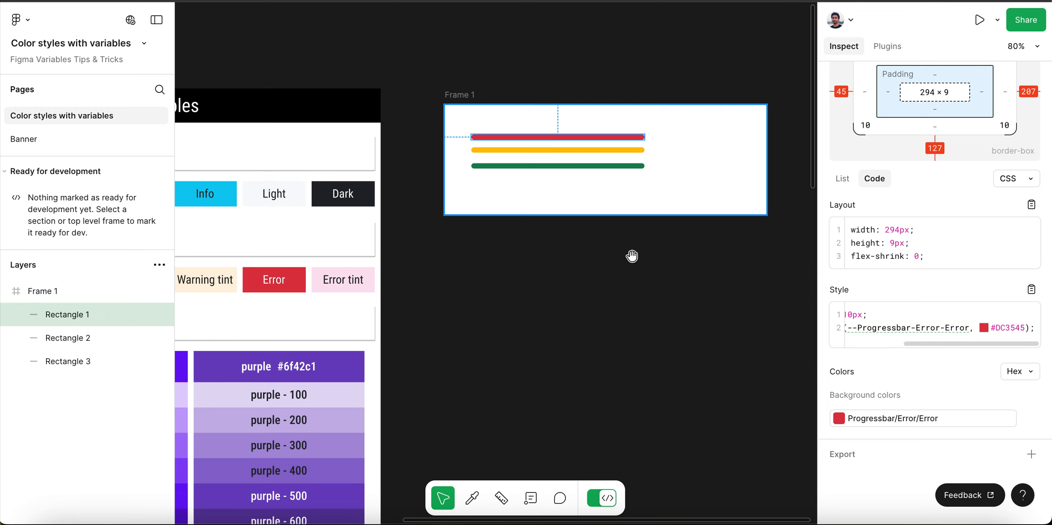
Step: Switch back to Design Mode and deselect the red bar to show the page's variables and color styles
scroll(756, 285, "down", 2)
scroll(755, 284, "down", 3)
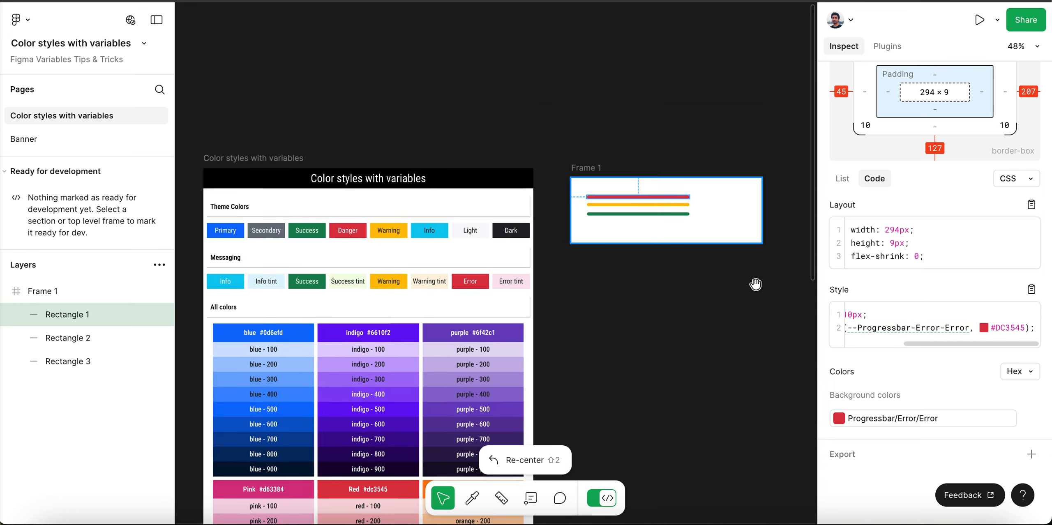
scroll(210, 259, "up", 2)
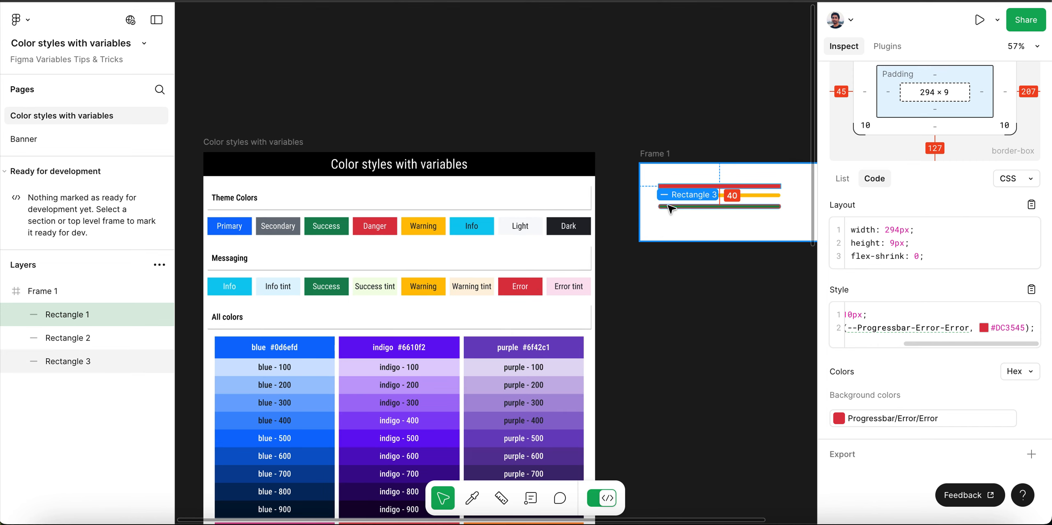
scroll(532, 146, "down", 2)
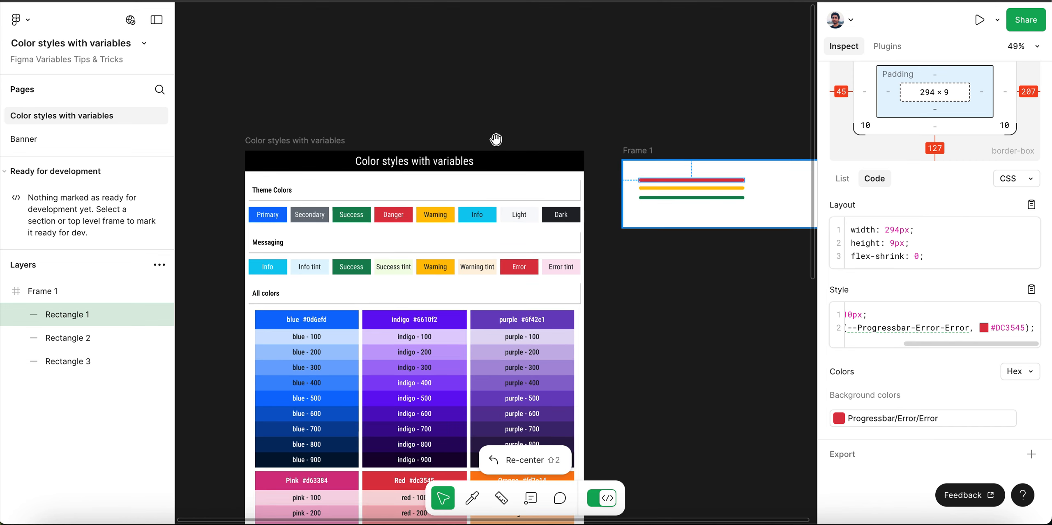
scroll(496, 141, "down", 2)
scroll(697, 123, "up", 1)
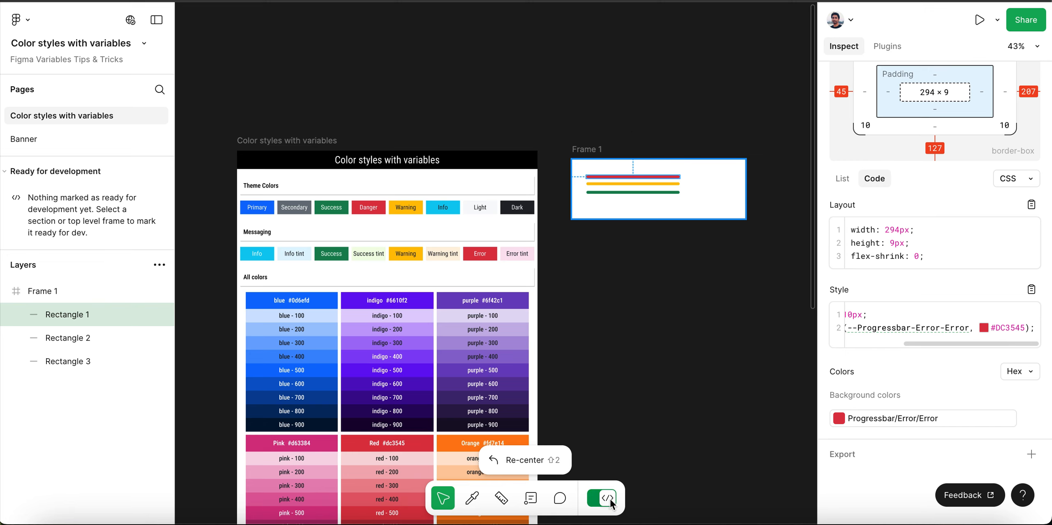
left_click(596, 503)
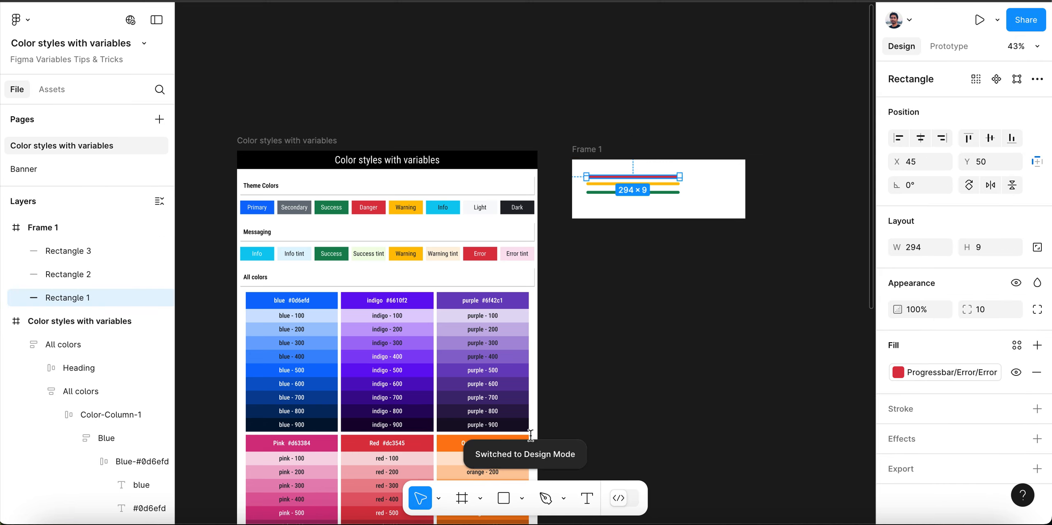
left_click(668, 245)
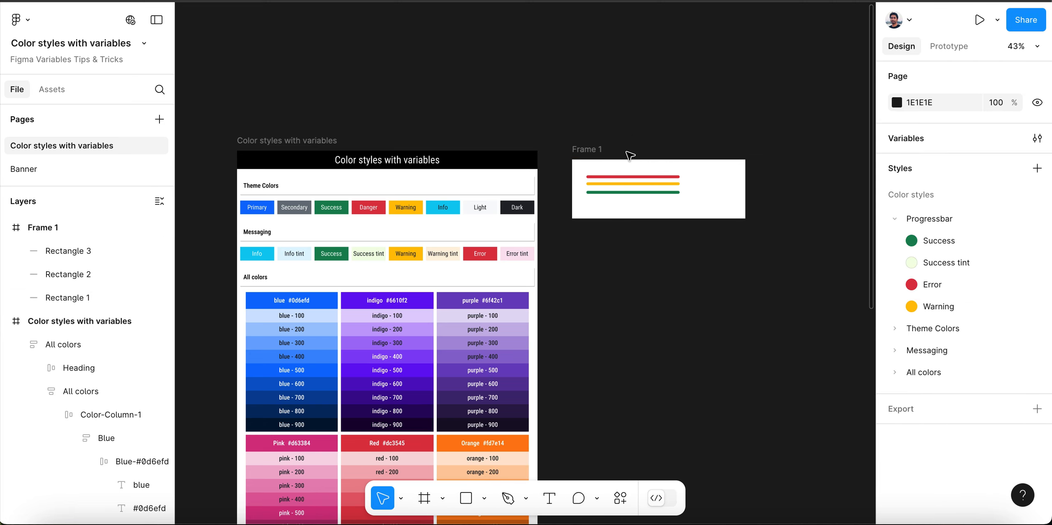
Step: Add the text "Example" in Frame 1 and place it just to the right of the red bar at about X 353, Y 47
scroll(638, 177, "up", 3)
scroll(781, 173, "down", 3)
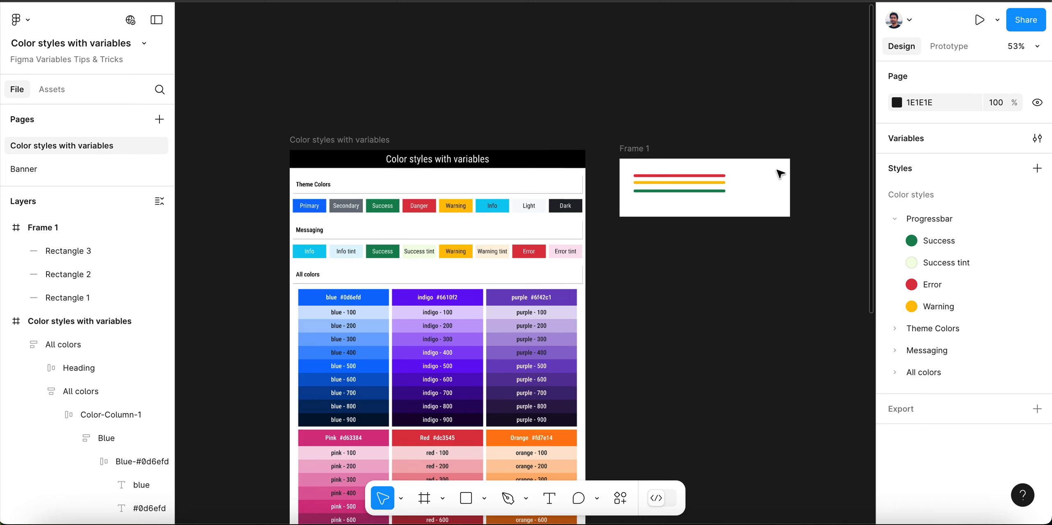
scroll(836, 160, "up", 3)
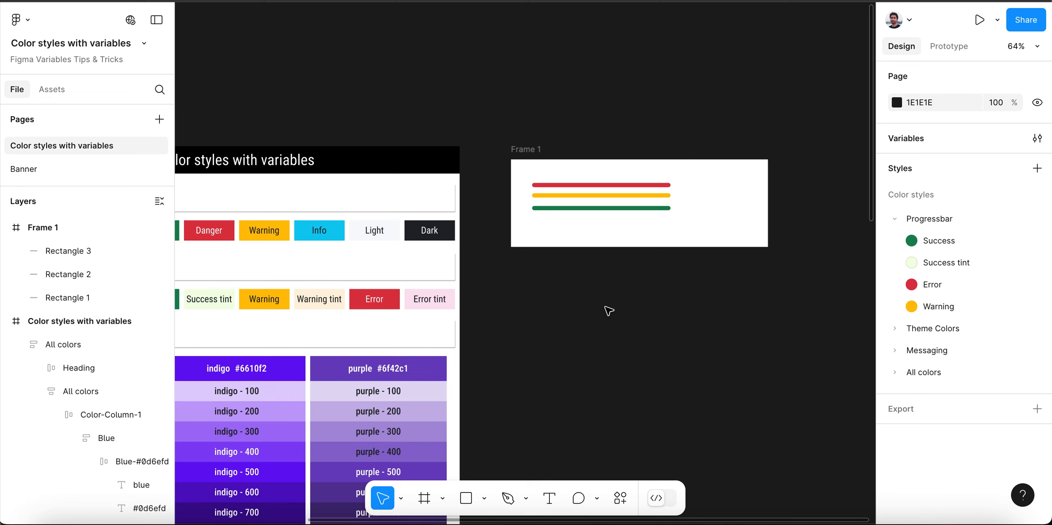
scroll(663, 143, "down", 1)
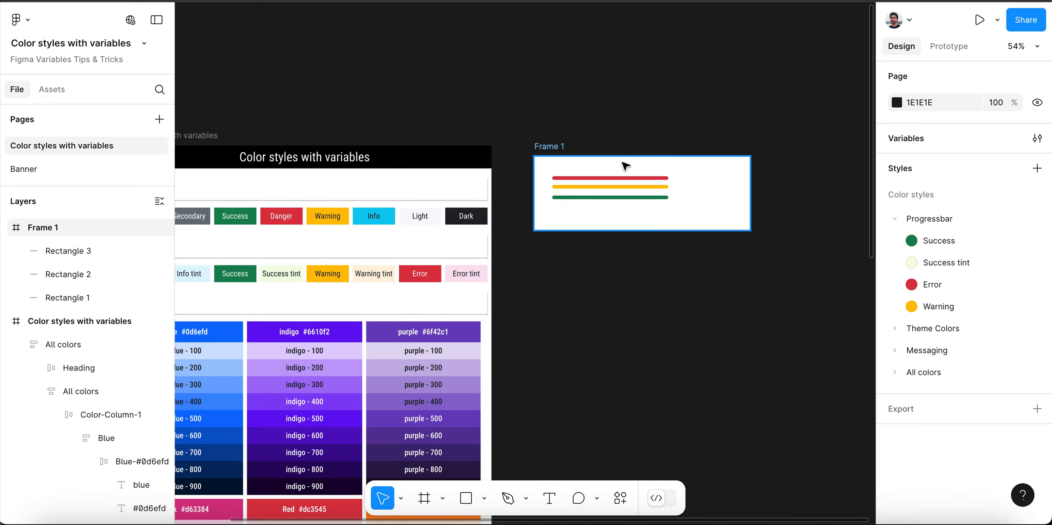
scroll(635, 212, "up", 3)
scroll(635, 212, "up", 2)
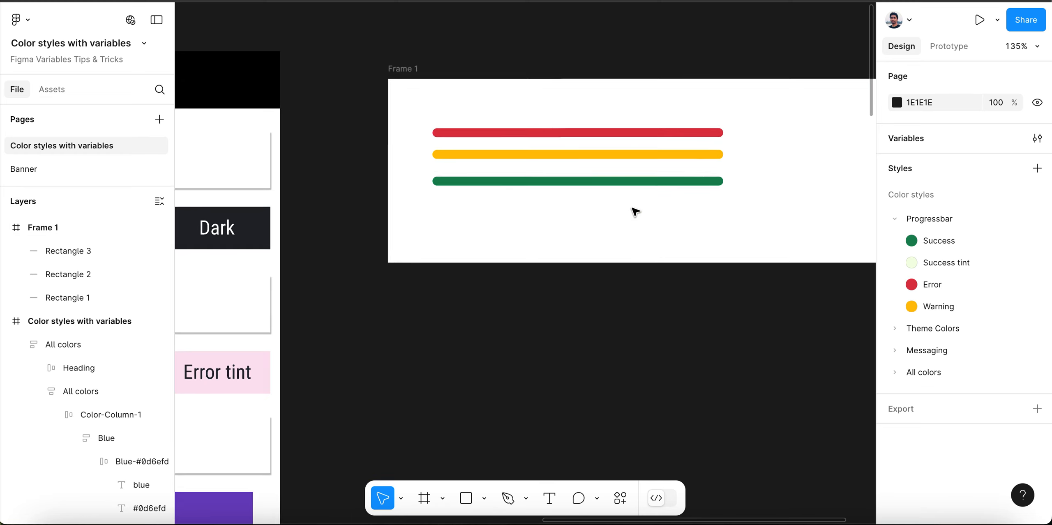
left_click(549, 500)
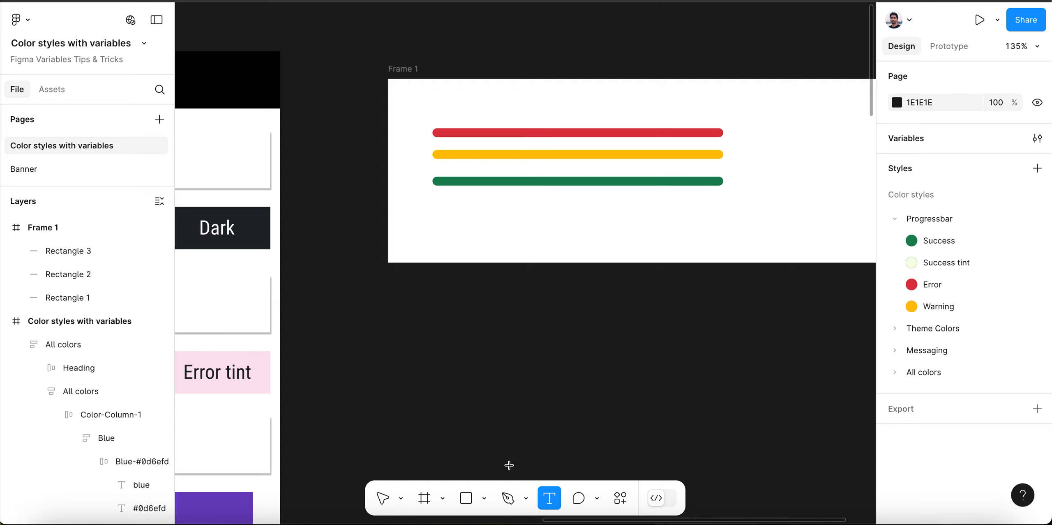
left_click(474, 239)
type("E")
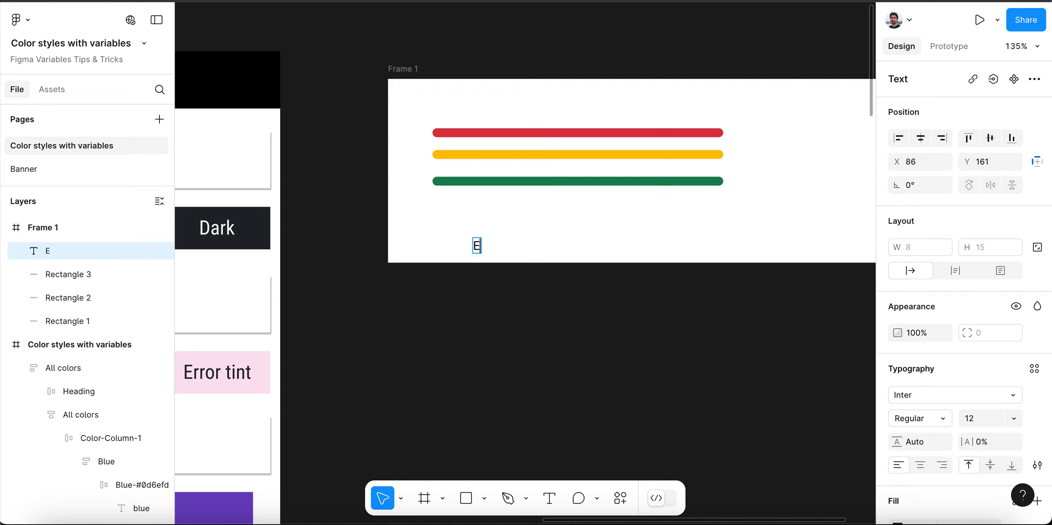
type("xample")
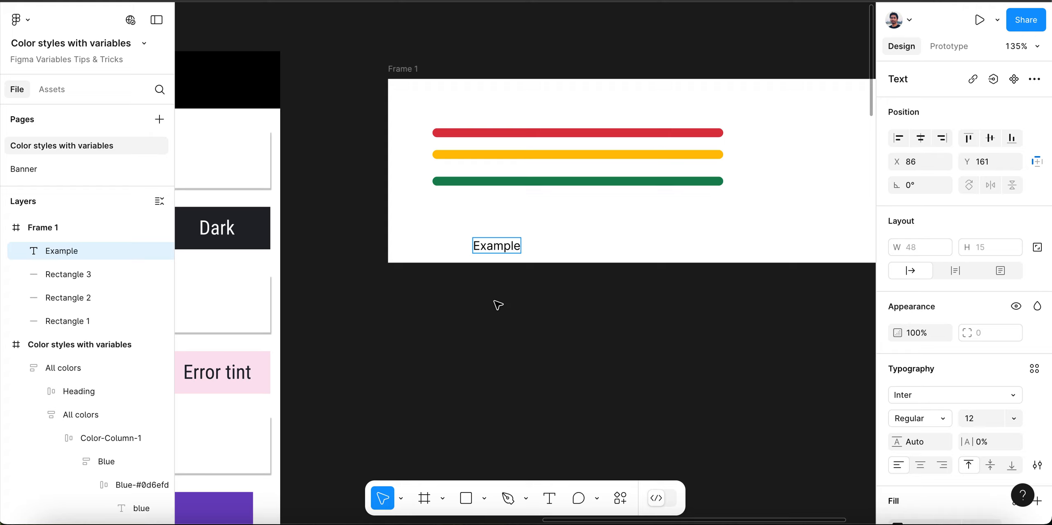
key("Escape")
left_click_drag(498, 249, 762, 136)
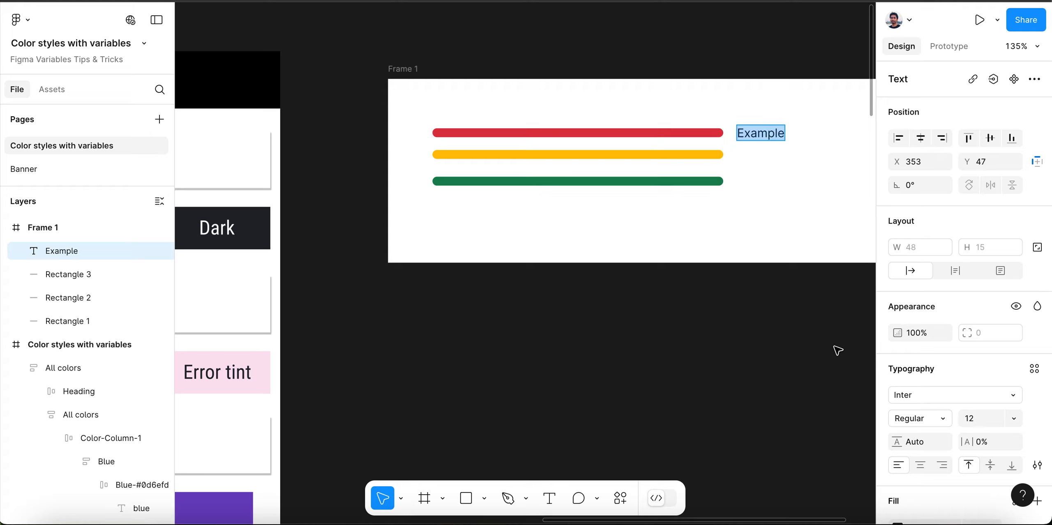
Step: Apply the Progressbar/Error/Error color style as the fill of the "Example" text and finish editing the text
scroll(969, 337, "down", 5)
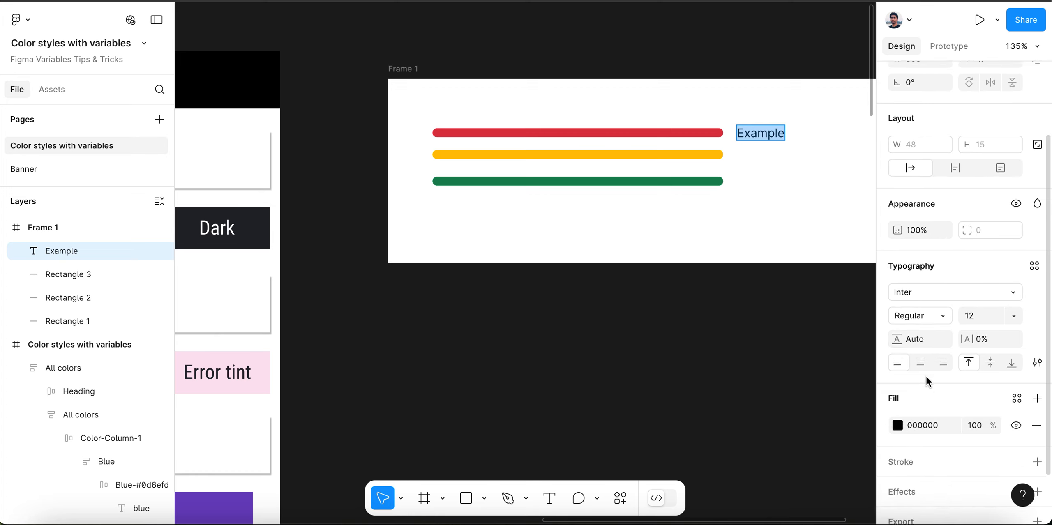
left_click(1017, 388)
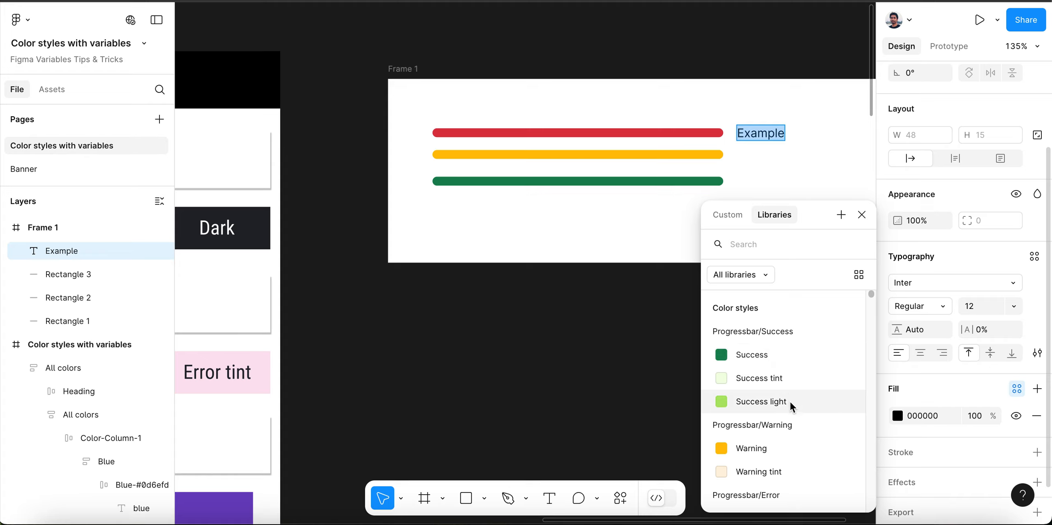
scroll(789, 404, "down", 3)
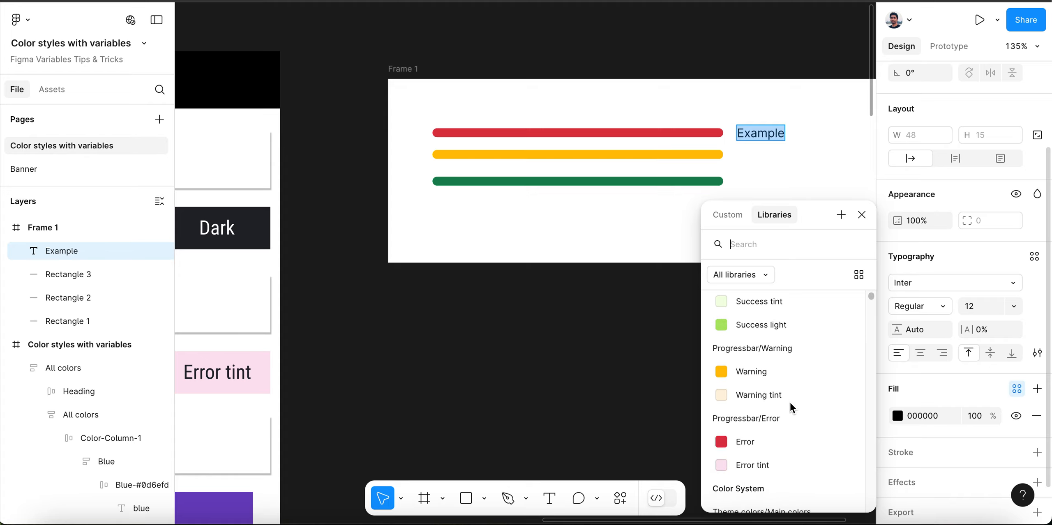
left_click(759, 439)
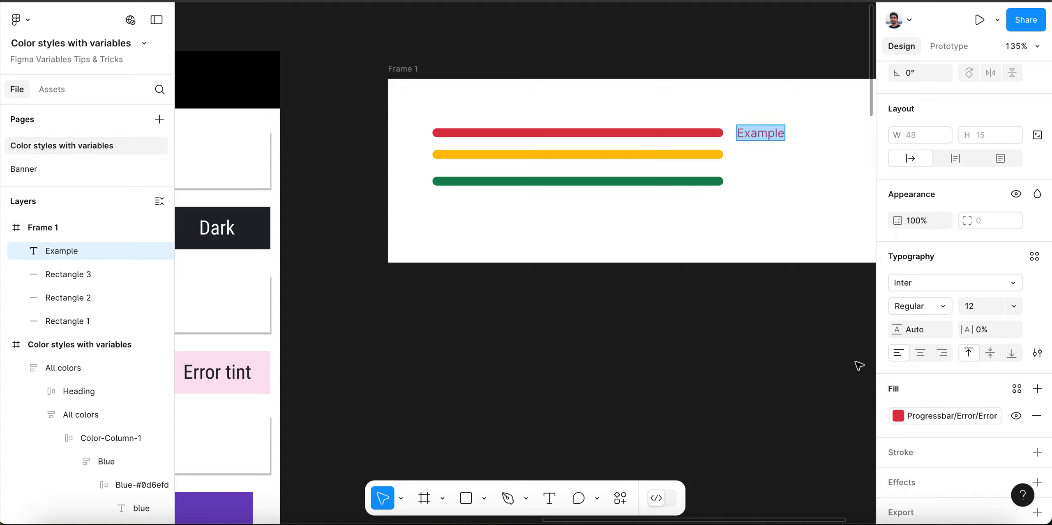
left_click(449, 66)
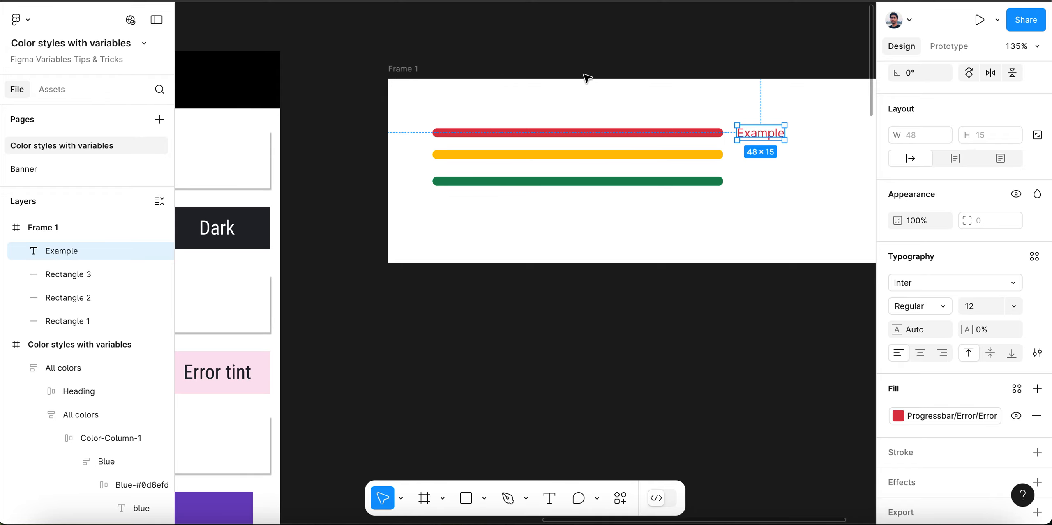
scroll(807, 83, "down", 3)
scroll(807, 84, "down", 5)
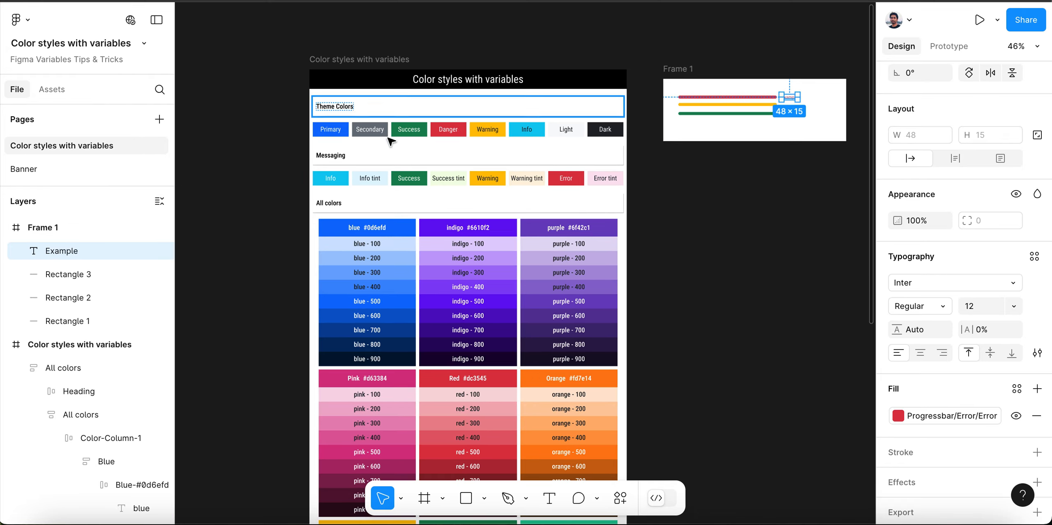
scroll(416, 81, "up", 3)
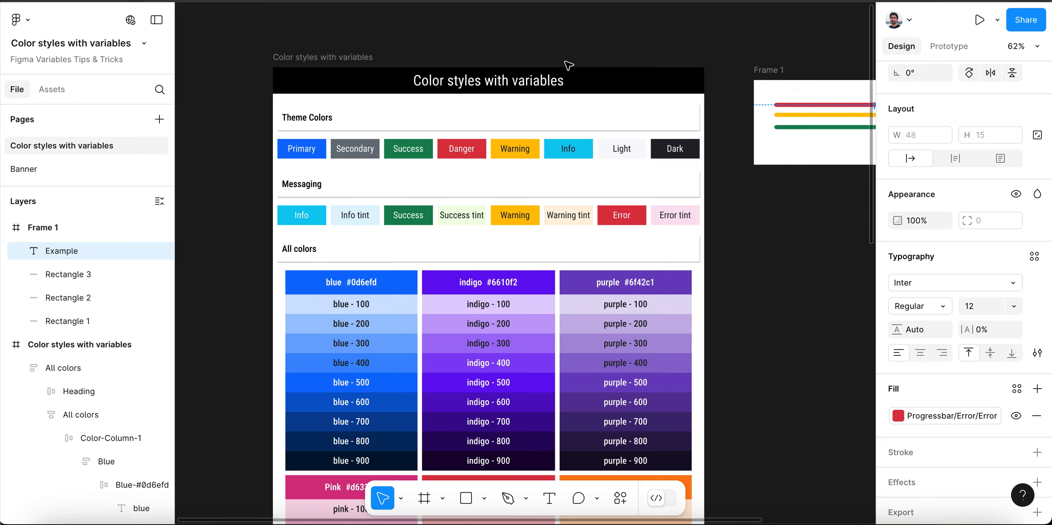
scroll(974, 271, "up", 3)
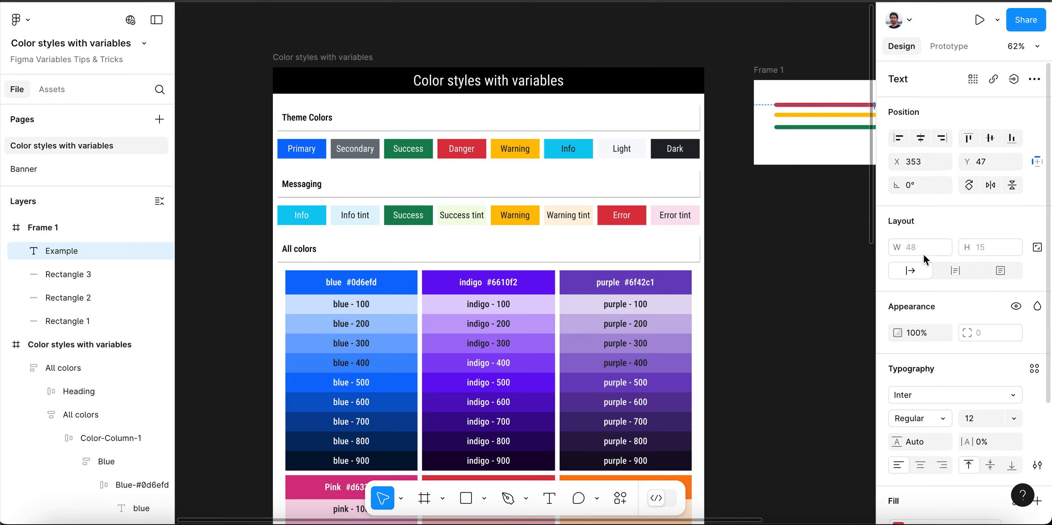